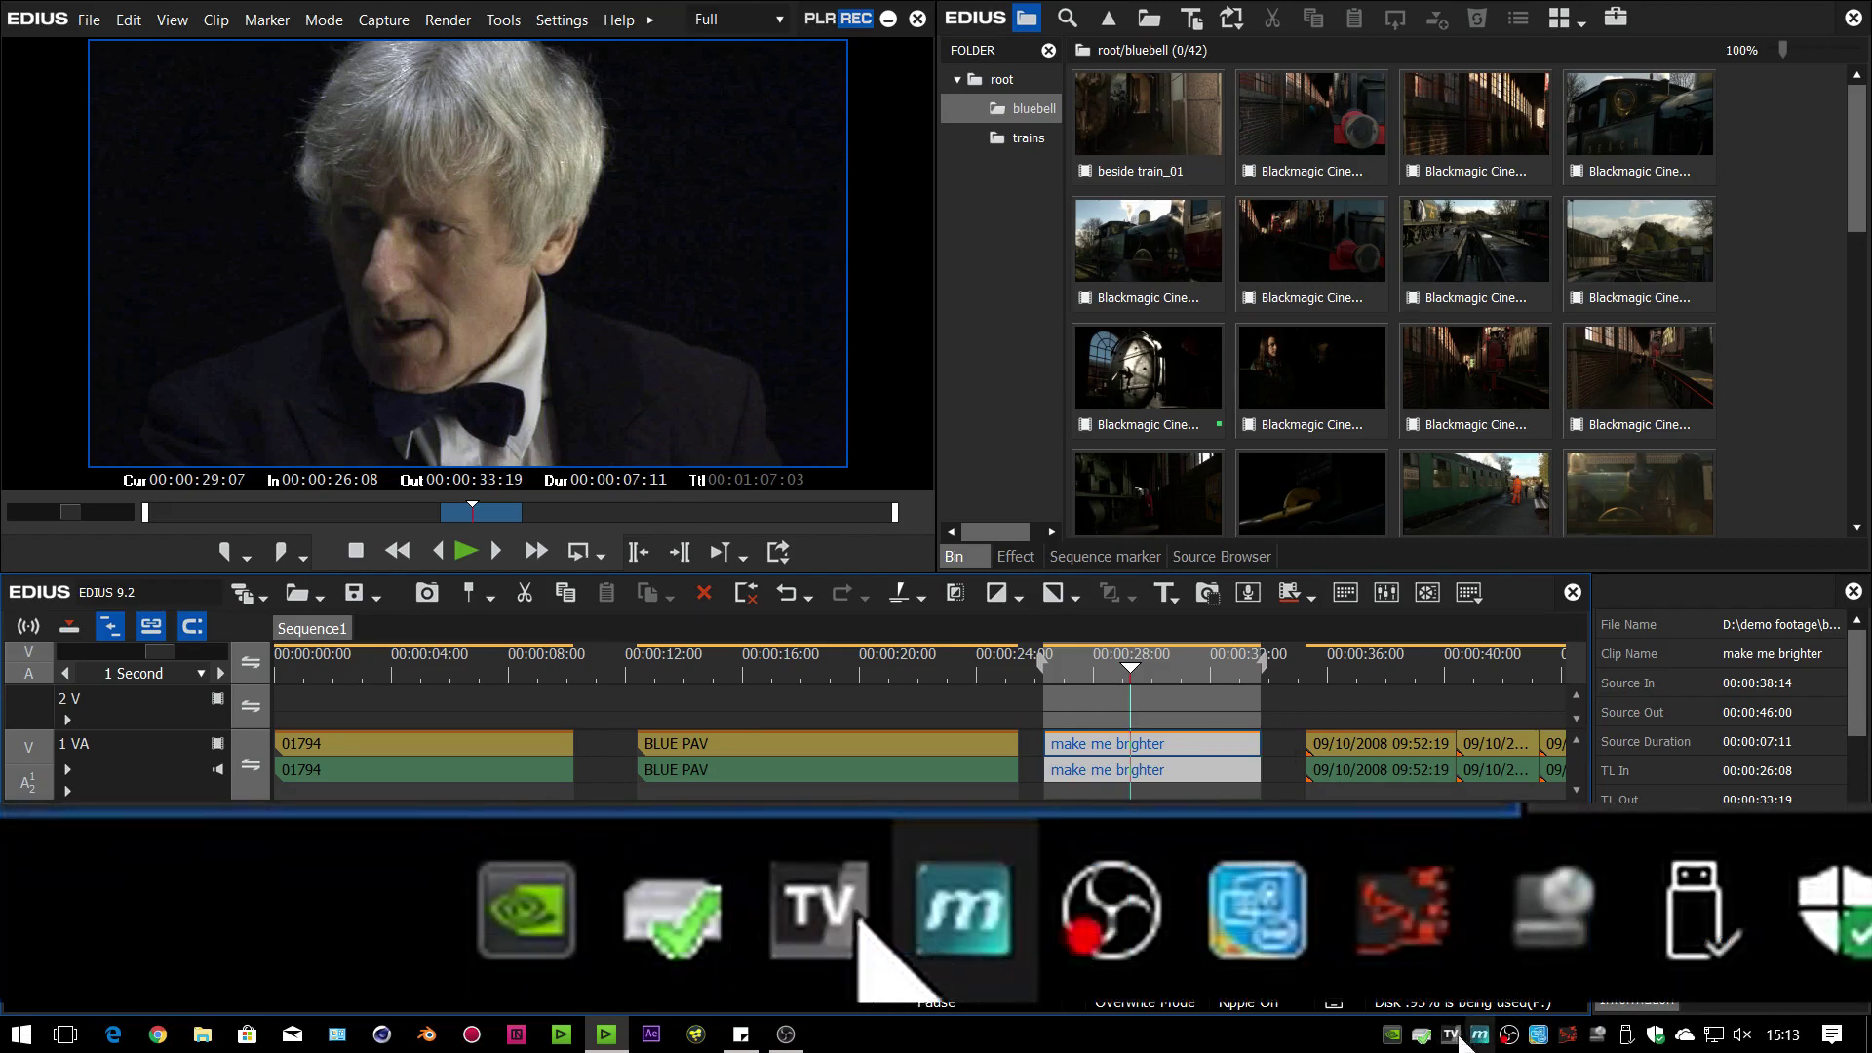
Step: Open the MXO2 Mini - Output preview device's settings from the system hardware settings and view its sync and video output options
left_click(562, 22)
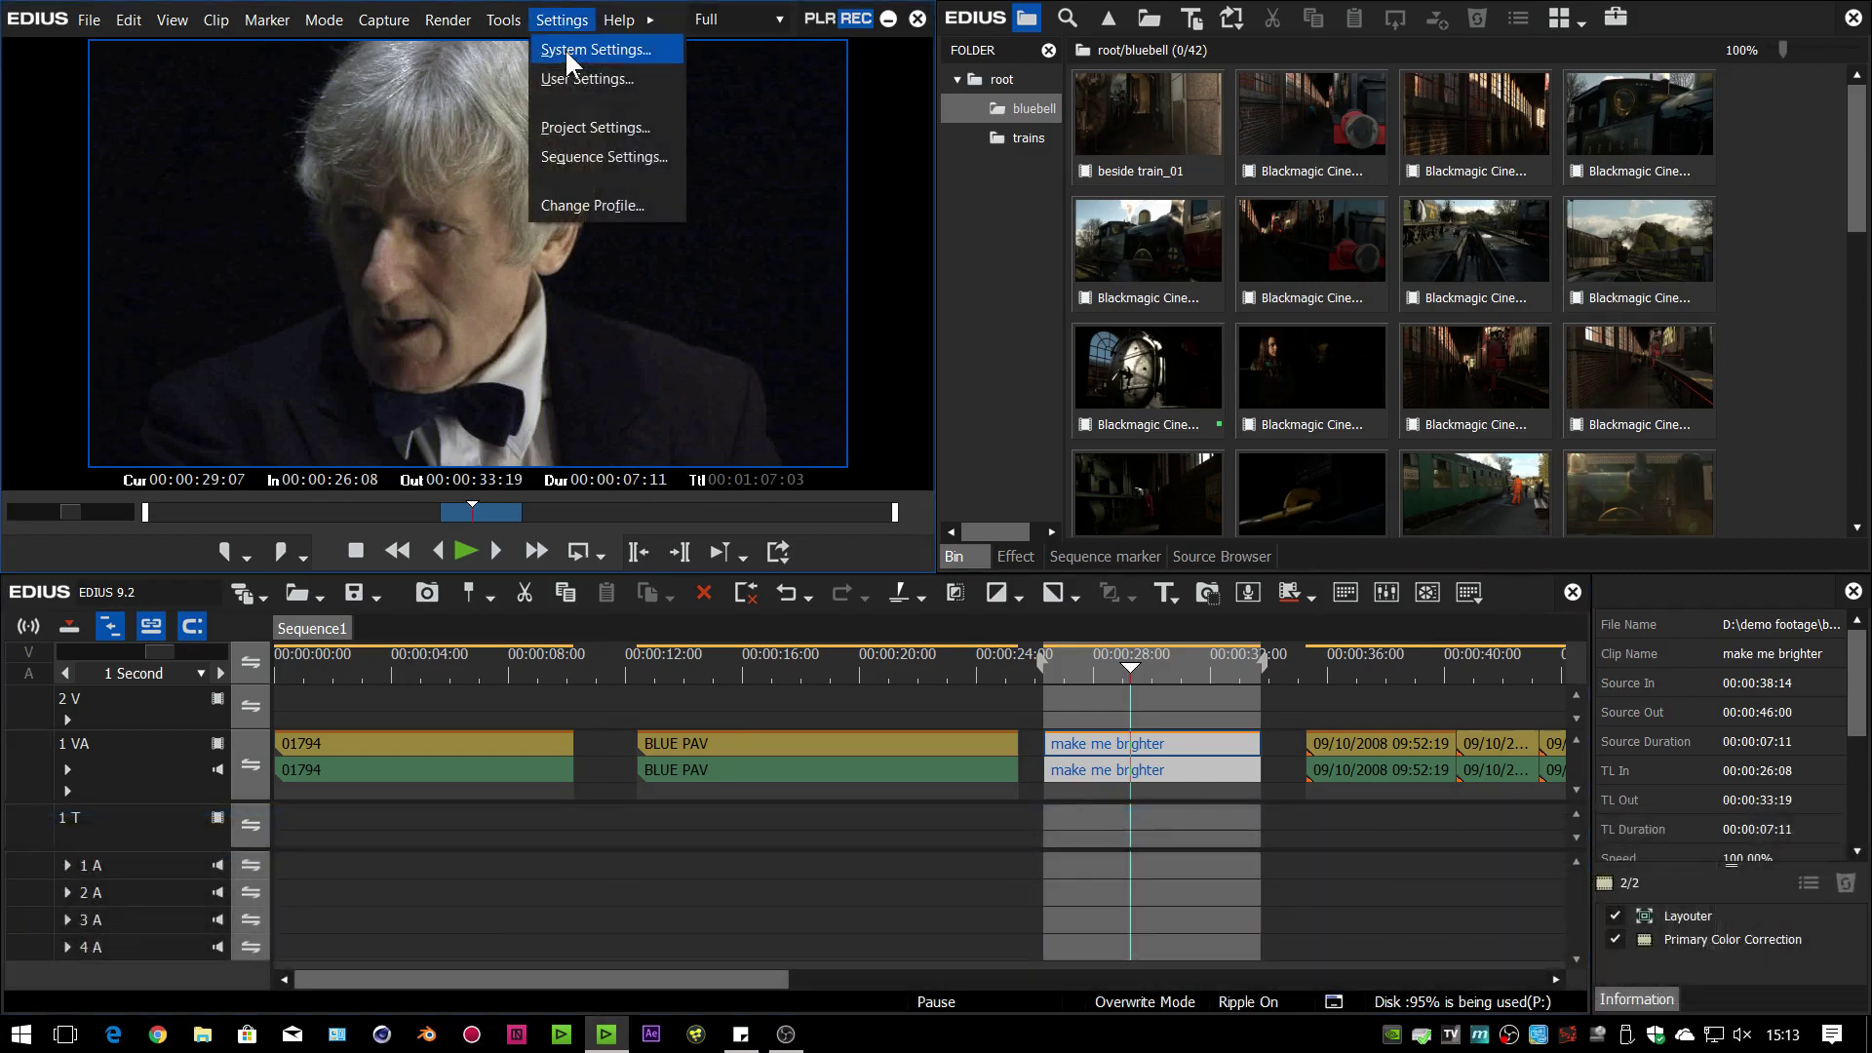
left_click(564, 48)
left_click(719, 301)
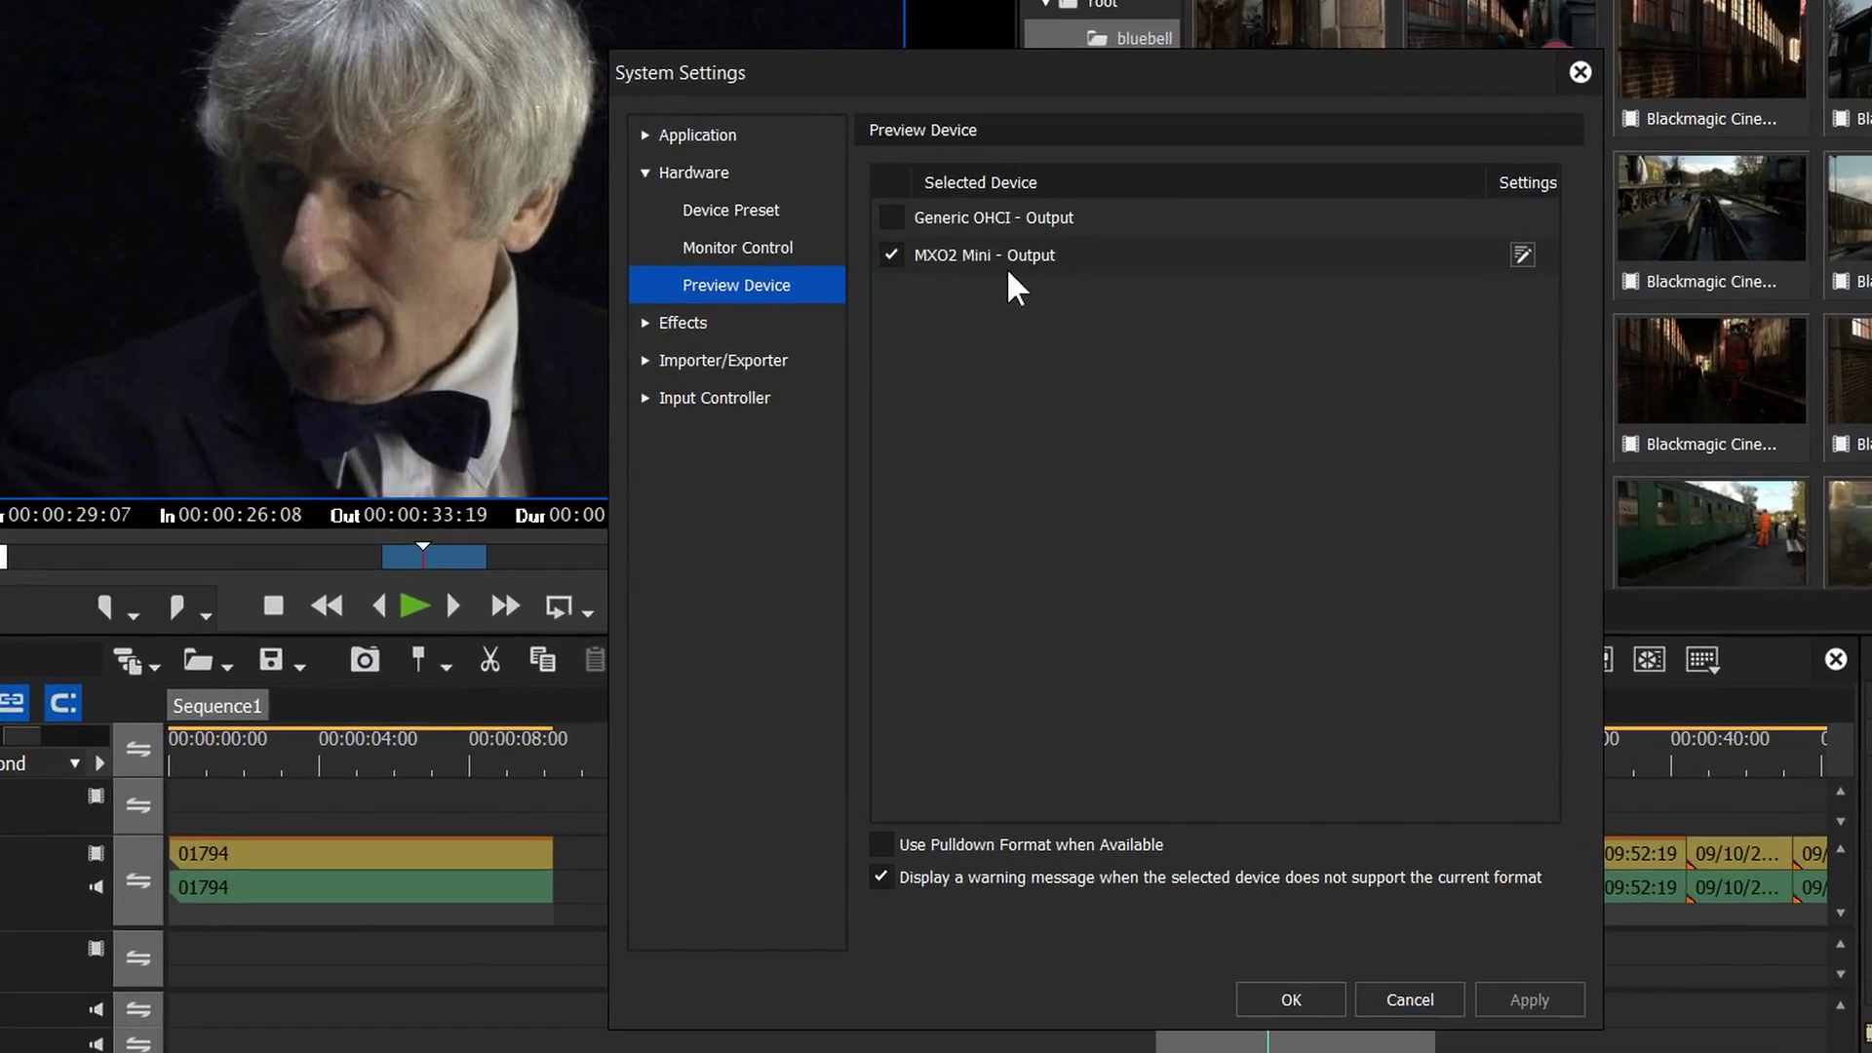
left_click(1522, 256)
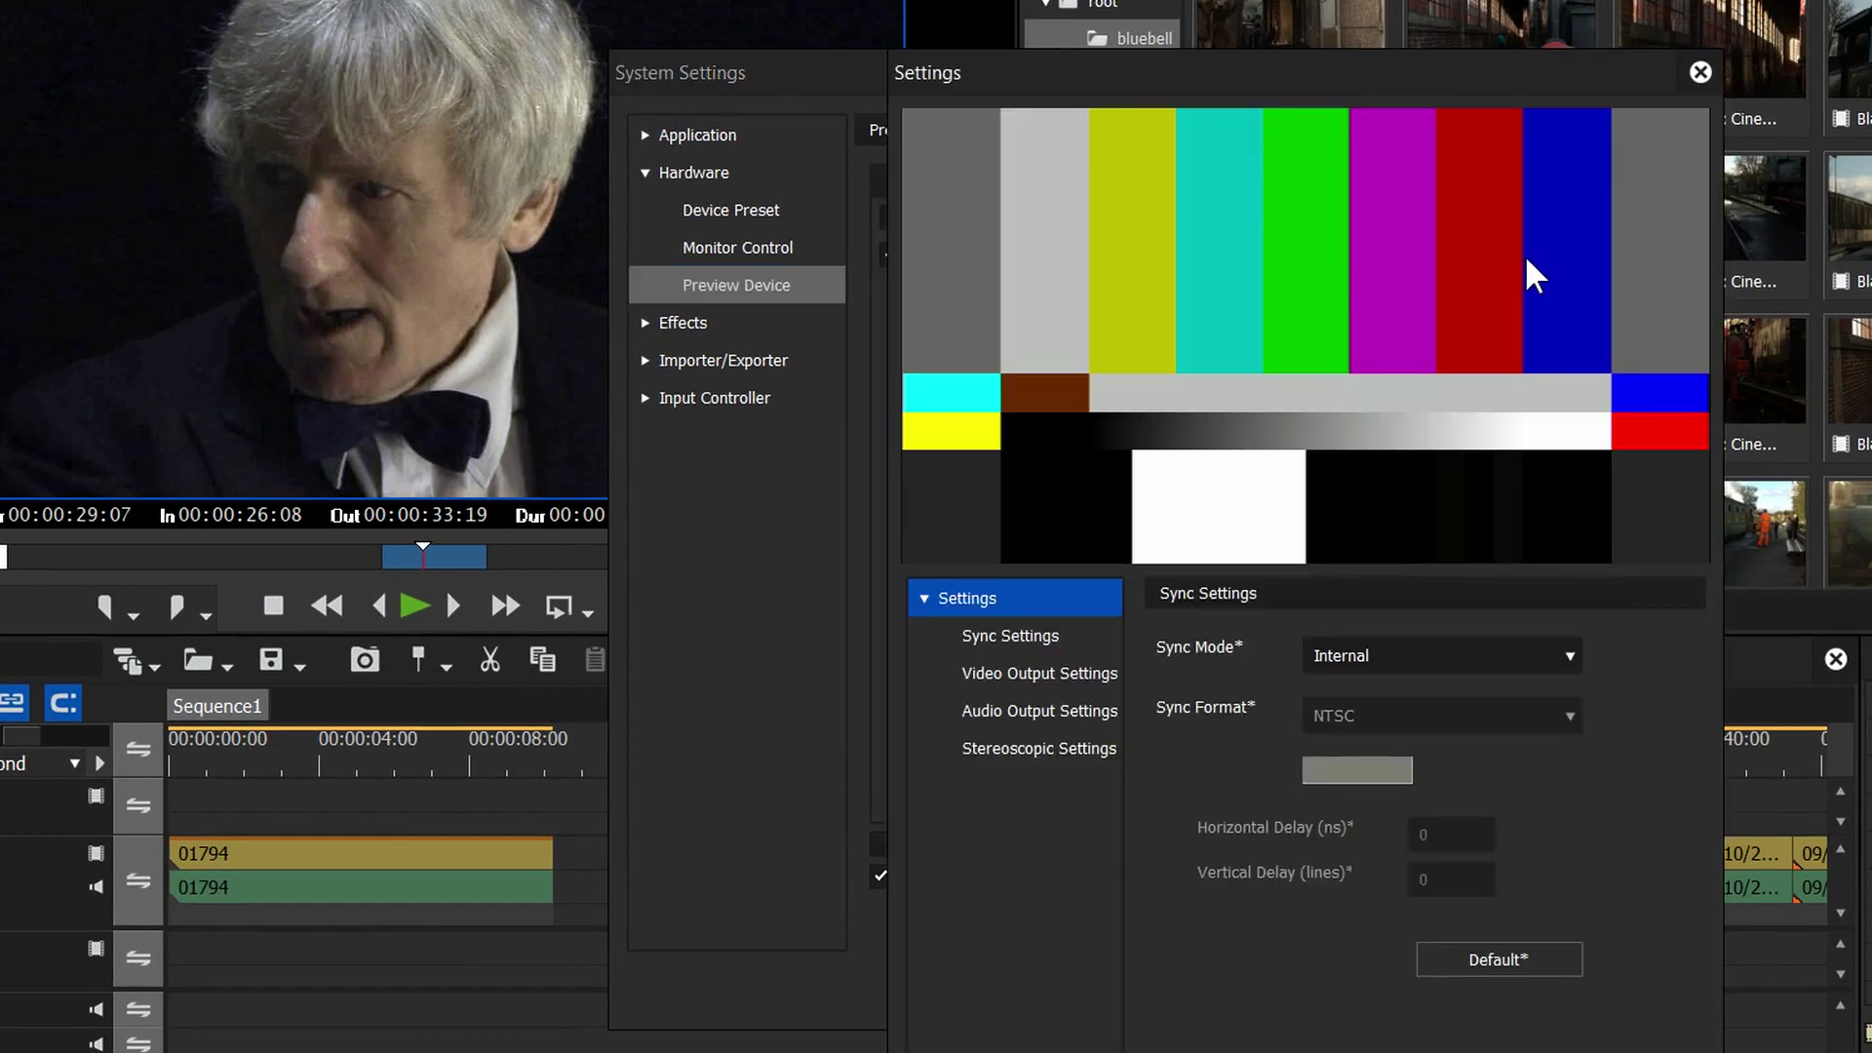
left_click(1017, 640)
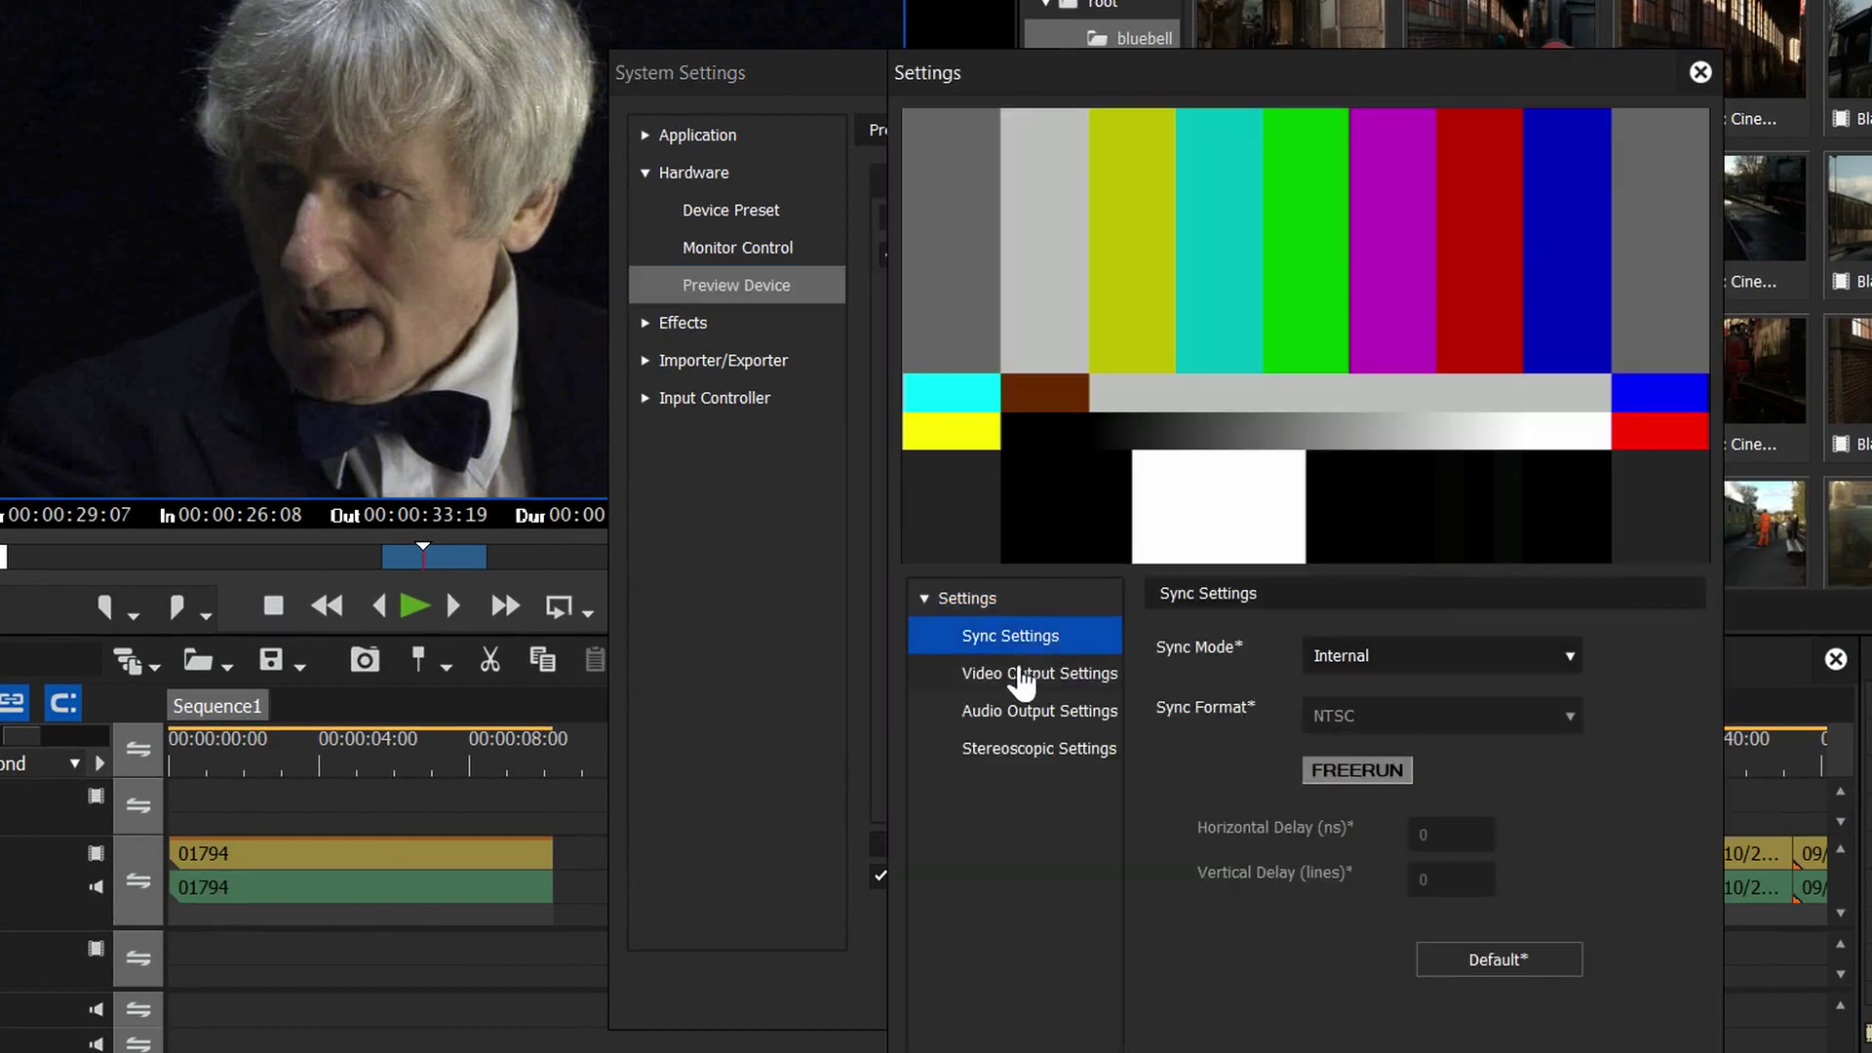
left_click(1021, 674)
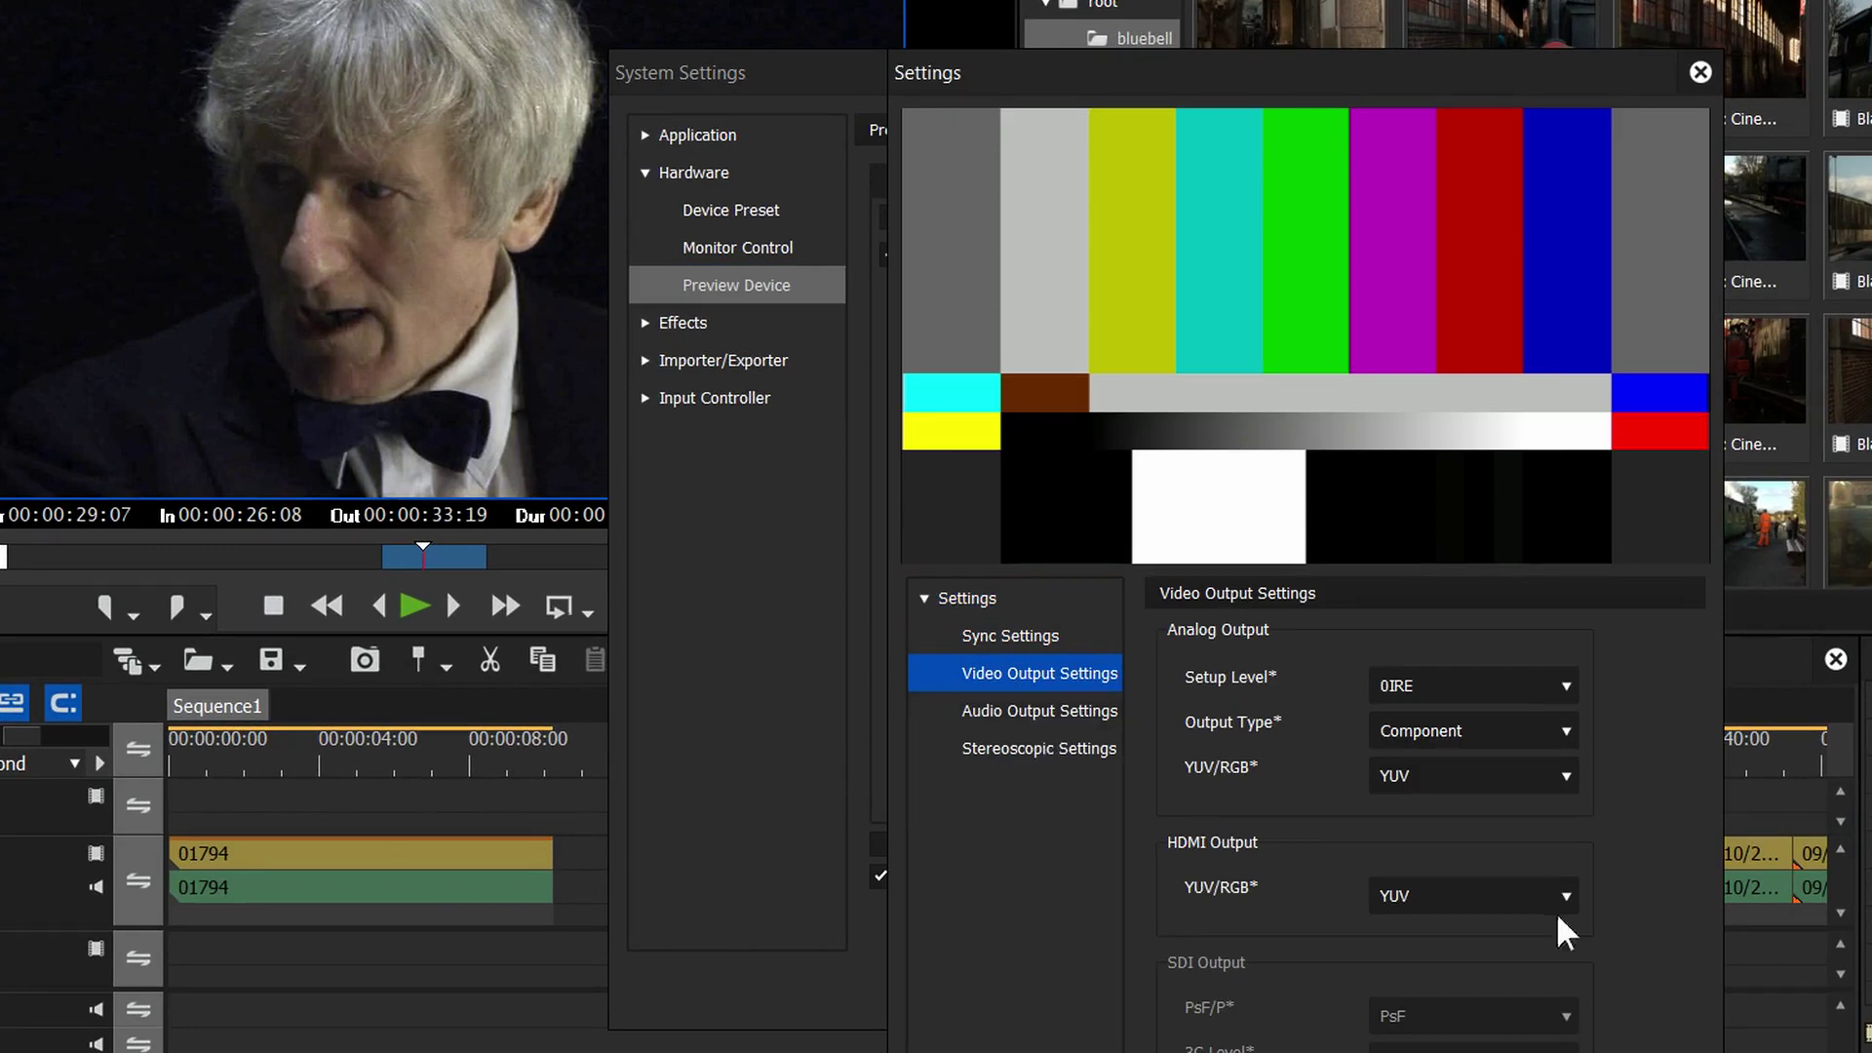
Step: Check the analog Output Type choices of the MXO2 Mini, keeping Component selected
left_click_drag(1108, 74, 963, 17)
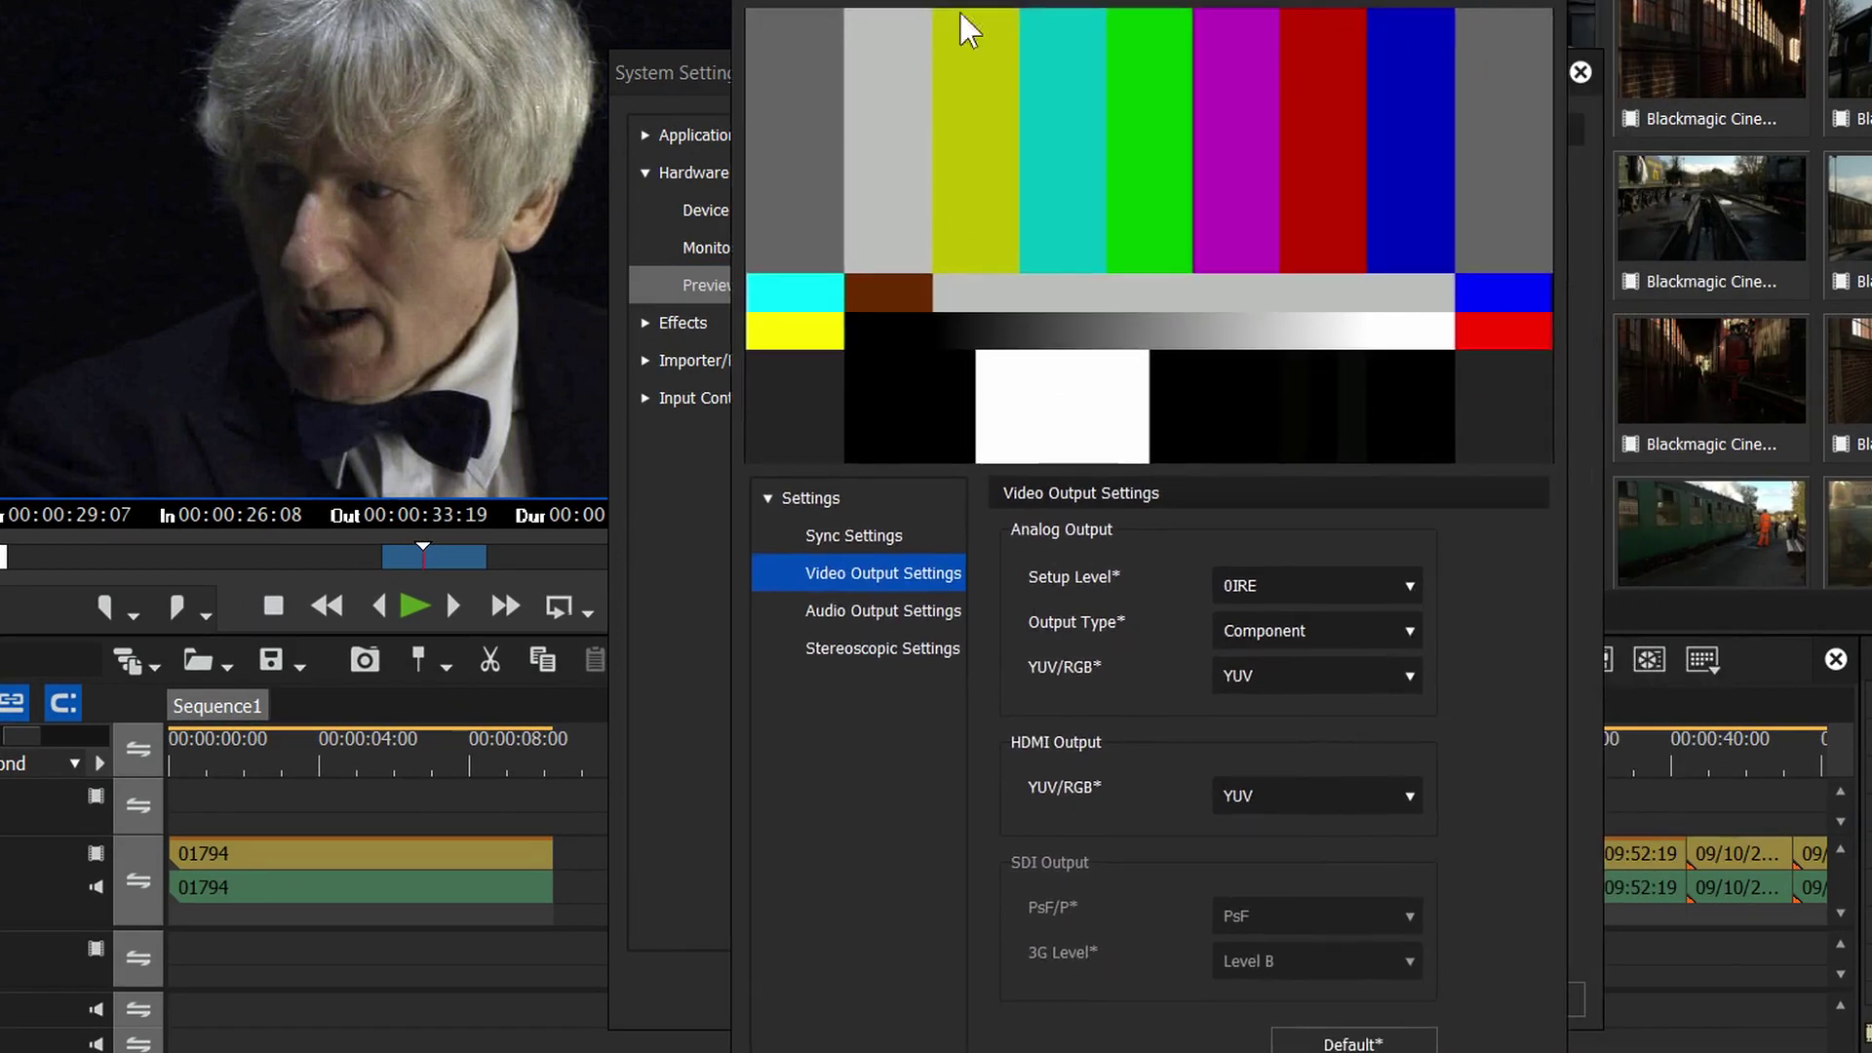
left_click(1360, 630)
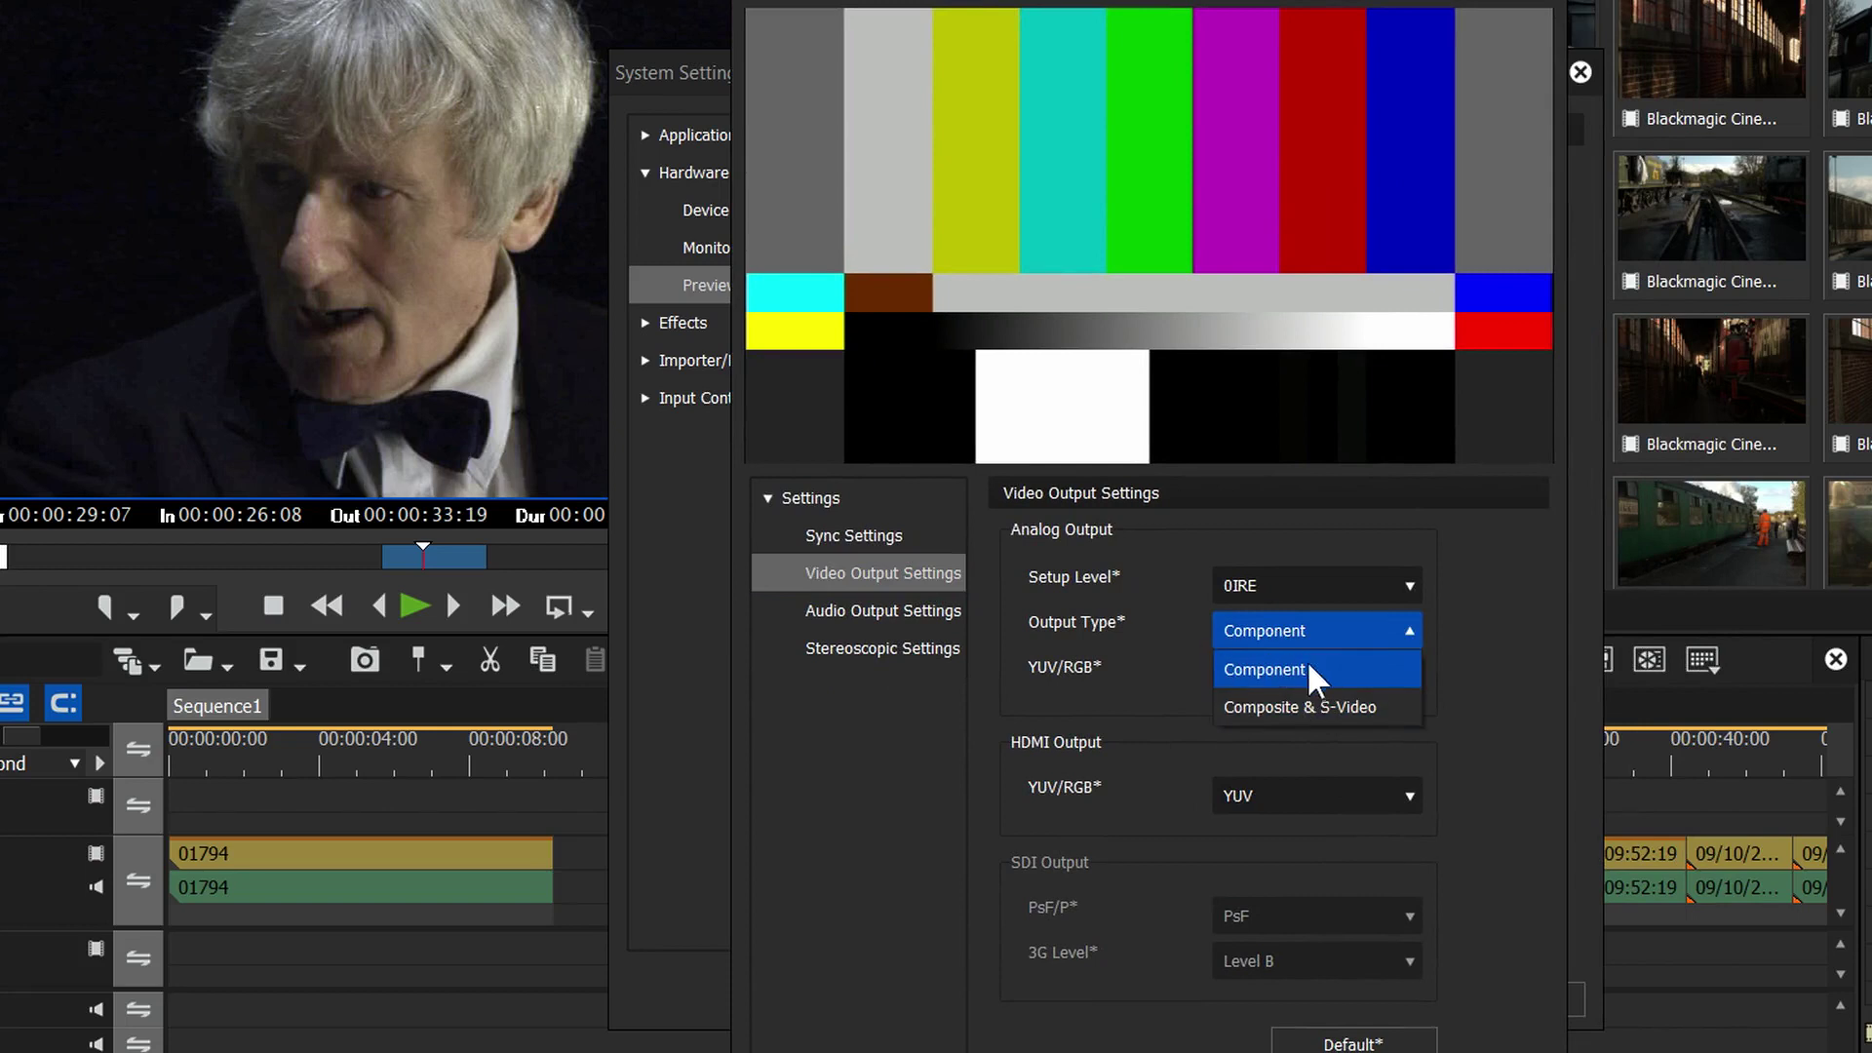
left_click(1328, 671)
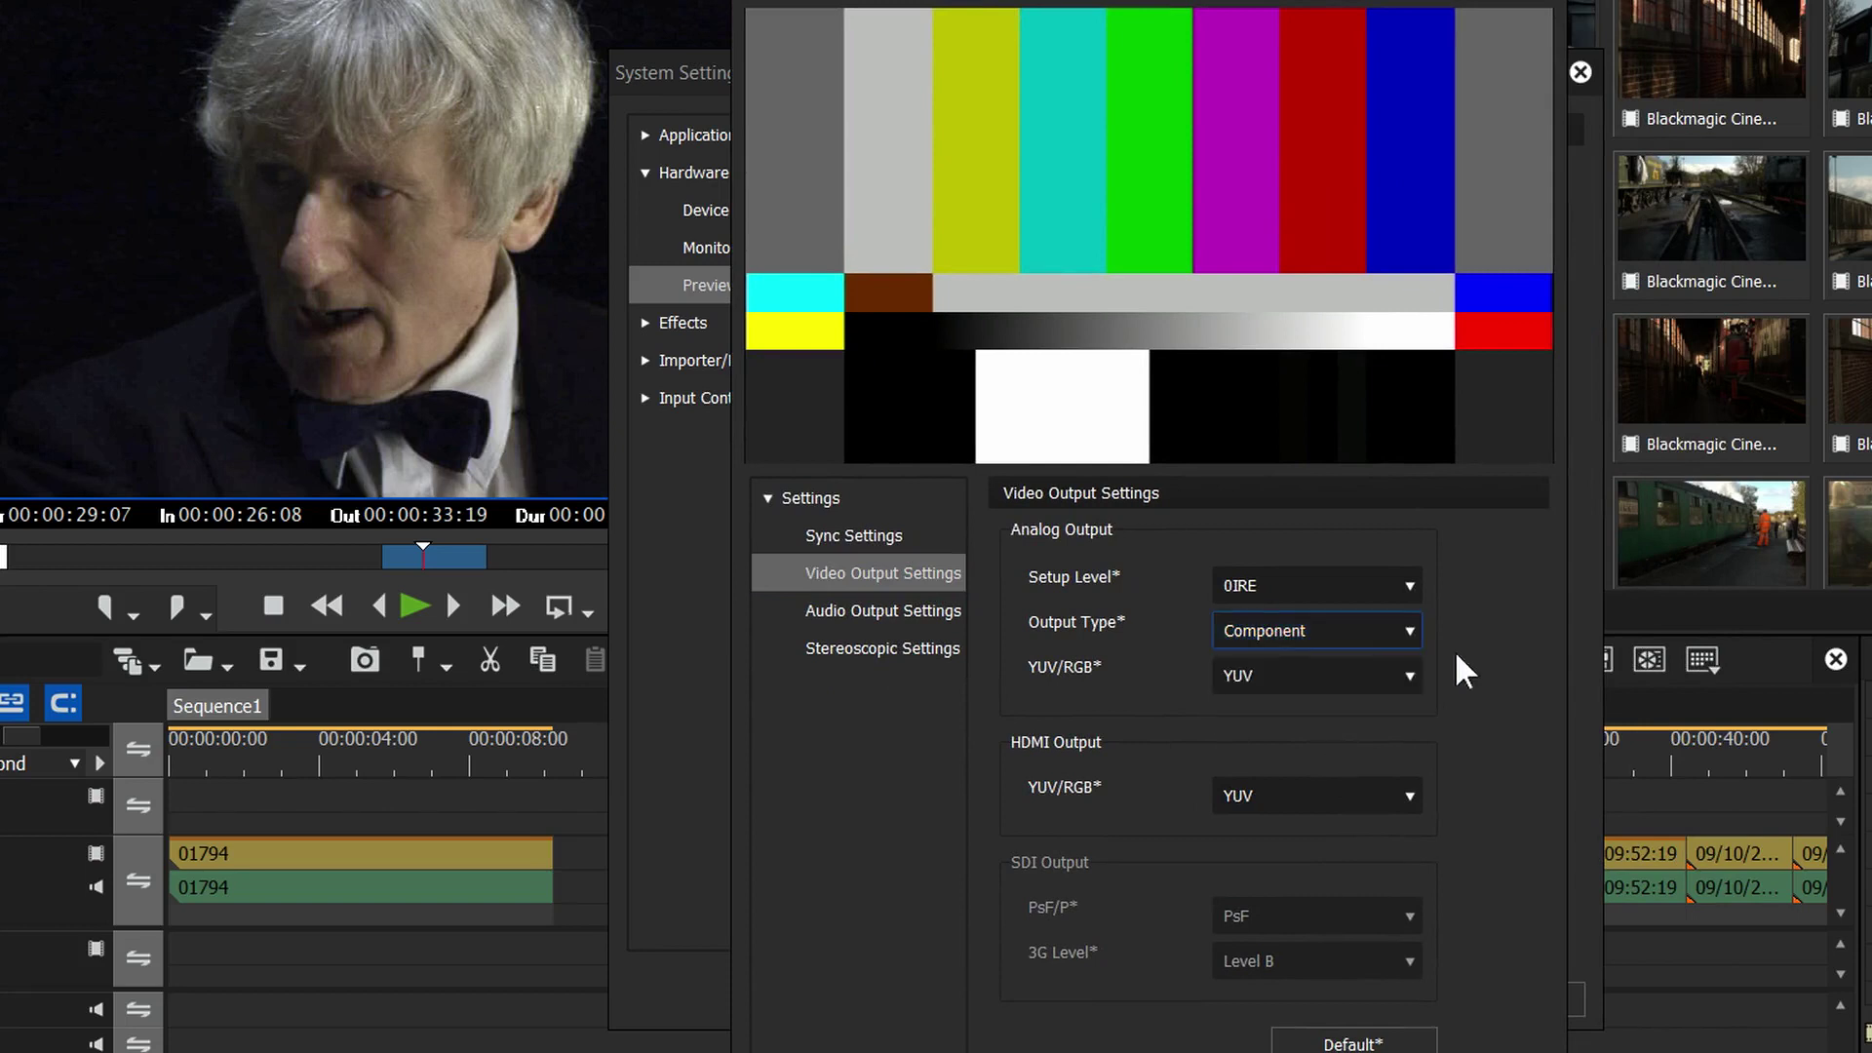
left_click(1336, 634)
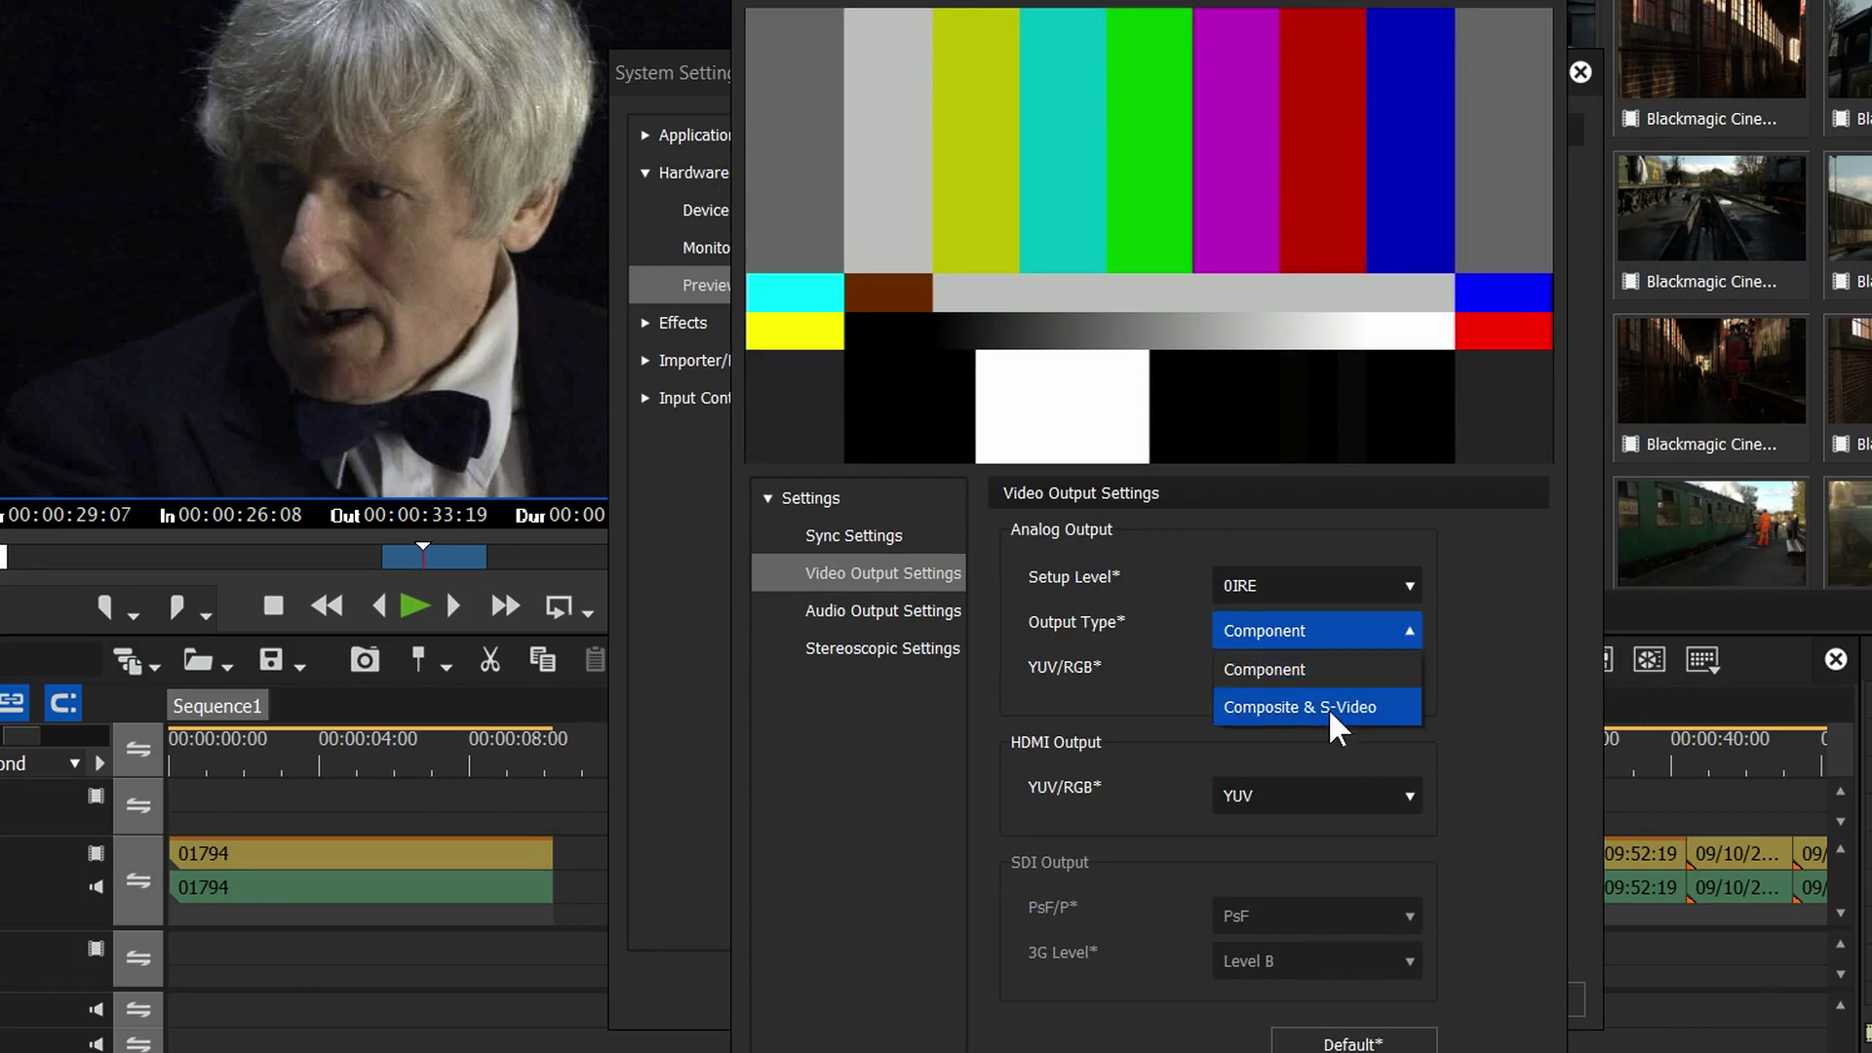
left_click(1370, 646)
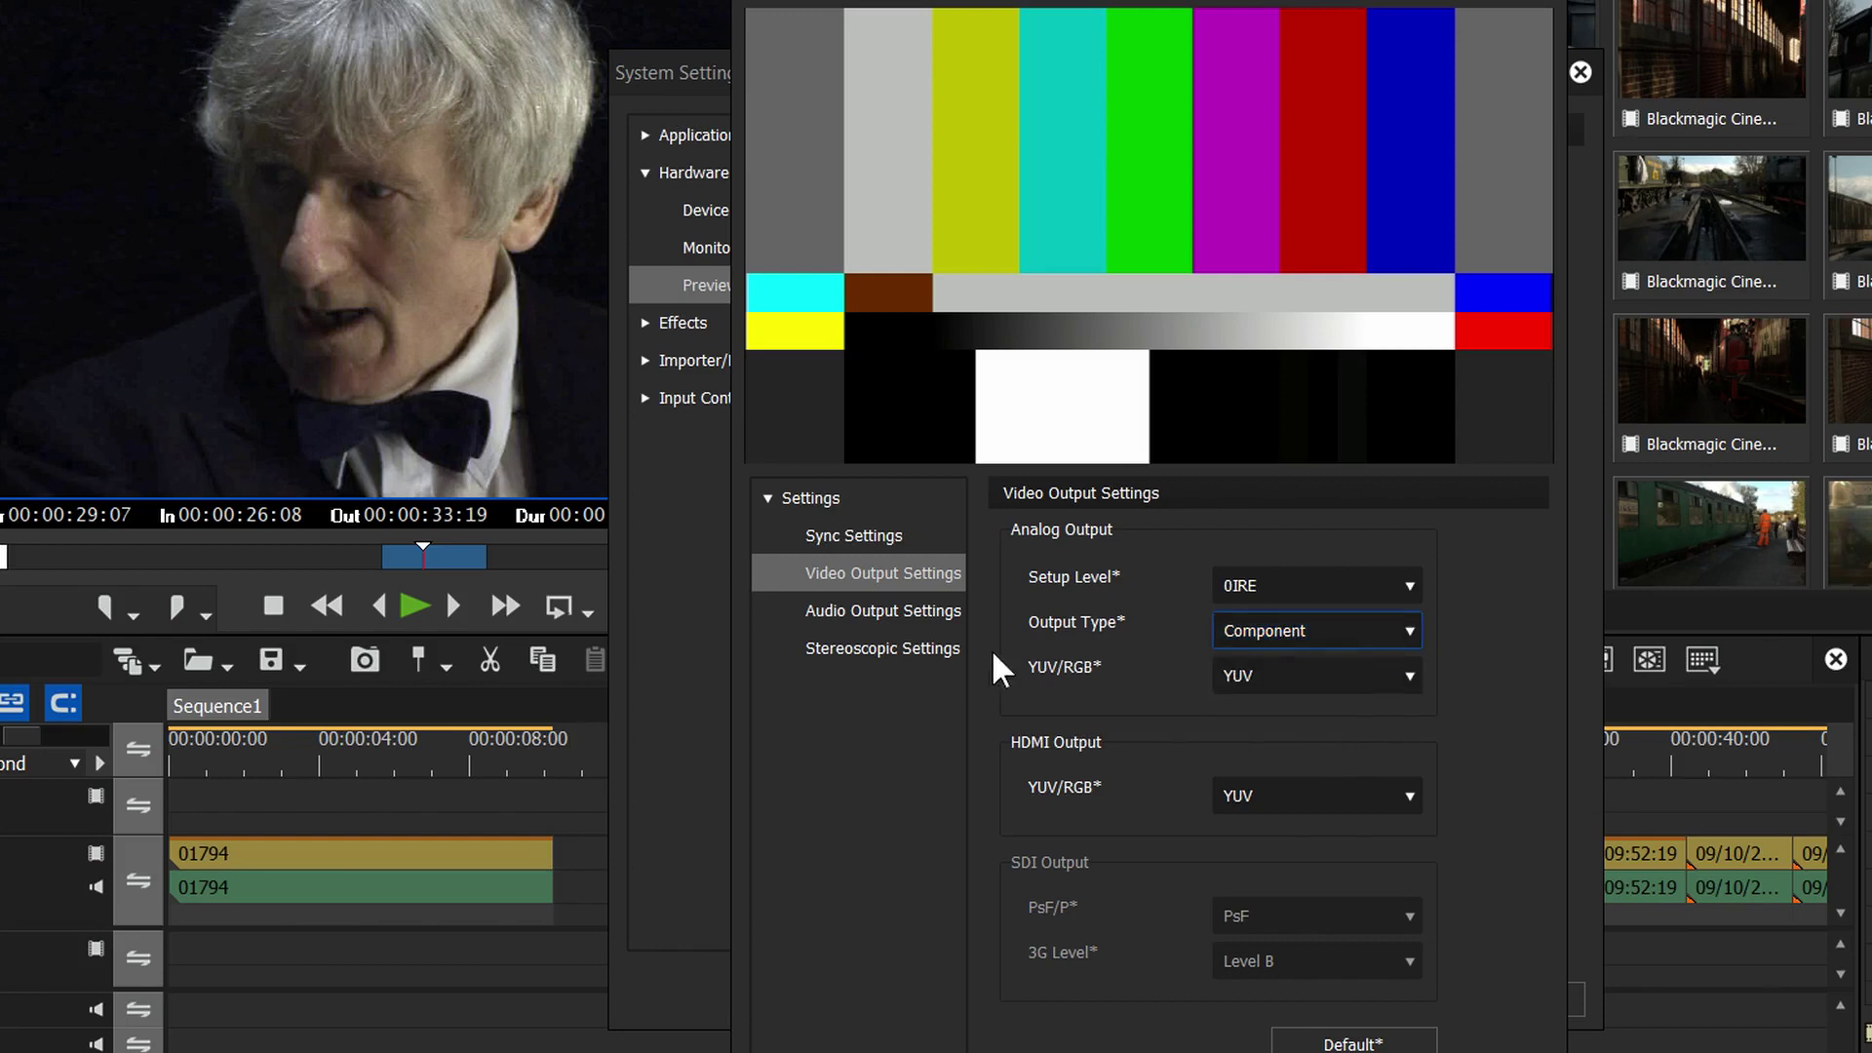
Step: Review the device's audio output, stereoscopic and sync settings, and leave the device settings
left_click(889, 614)
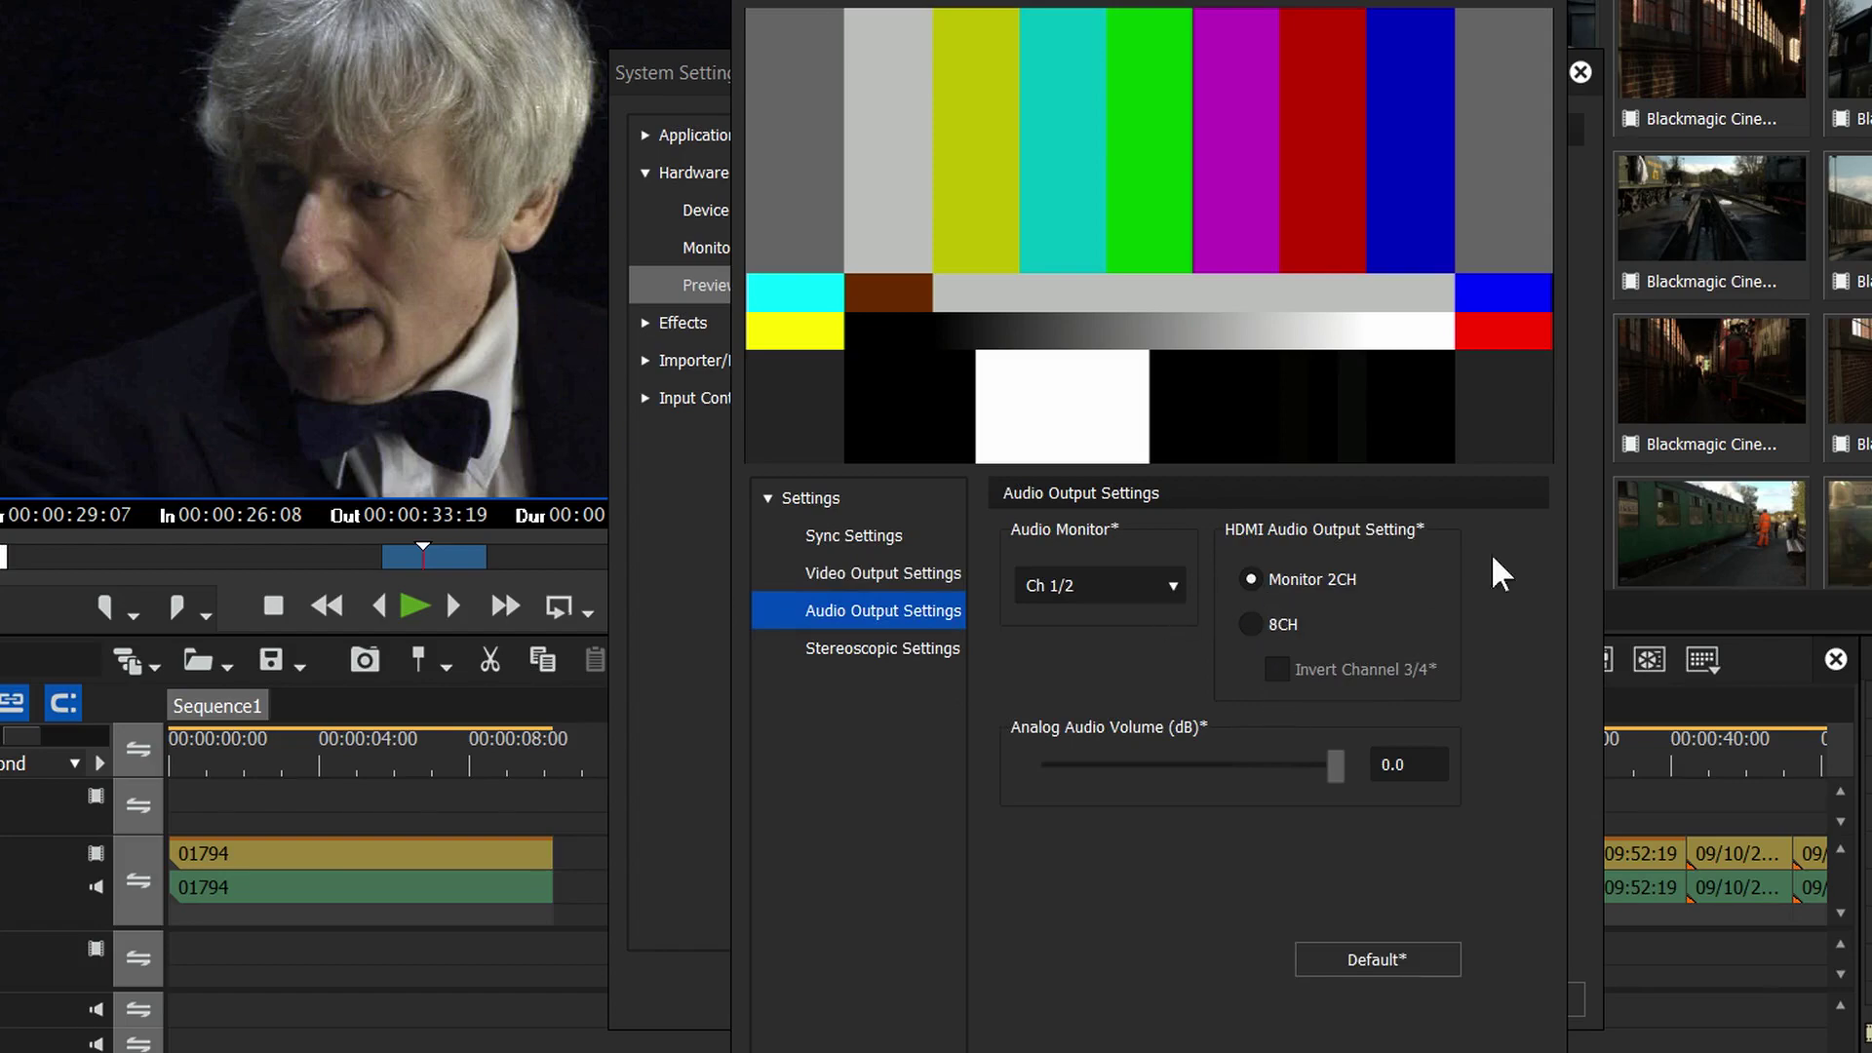
left_click(885, 651)
left_click(854, 535)
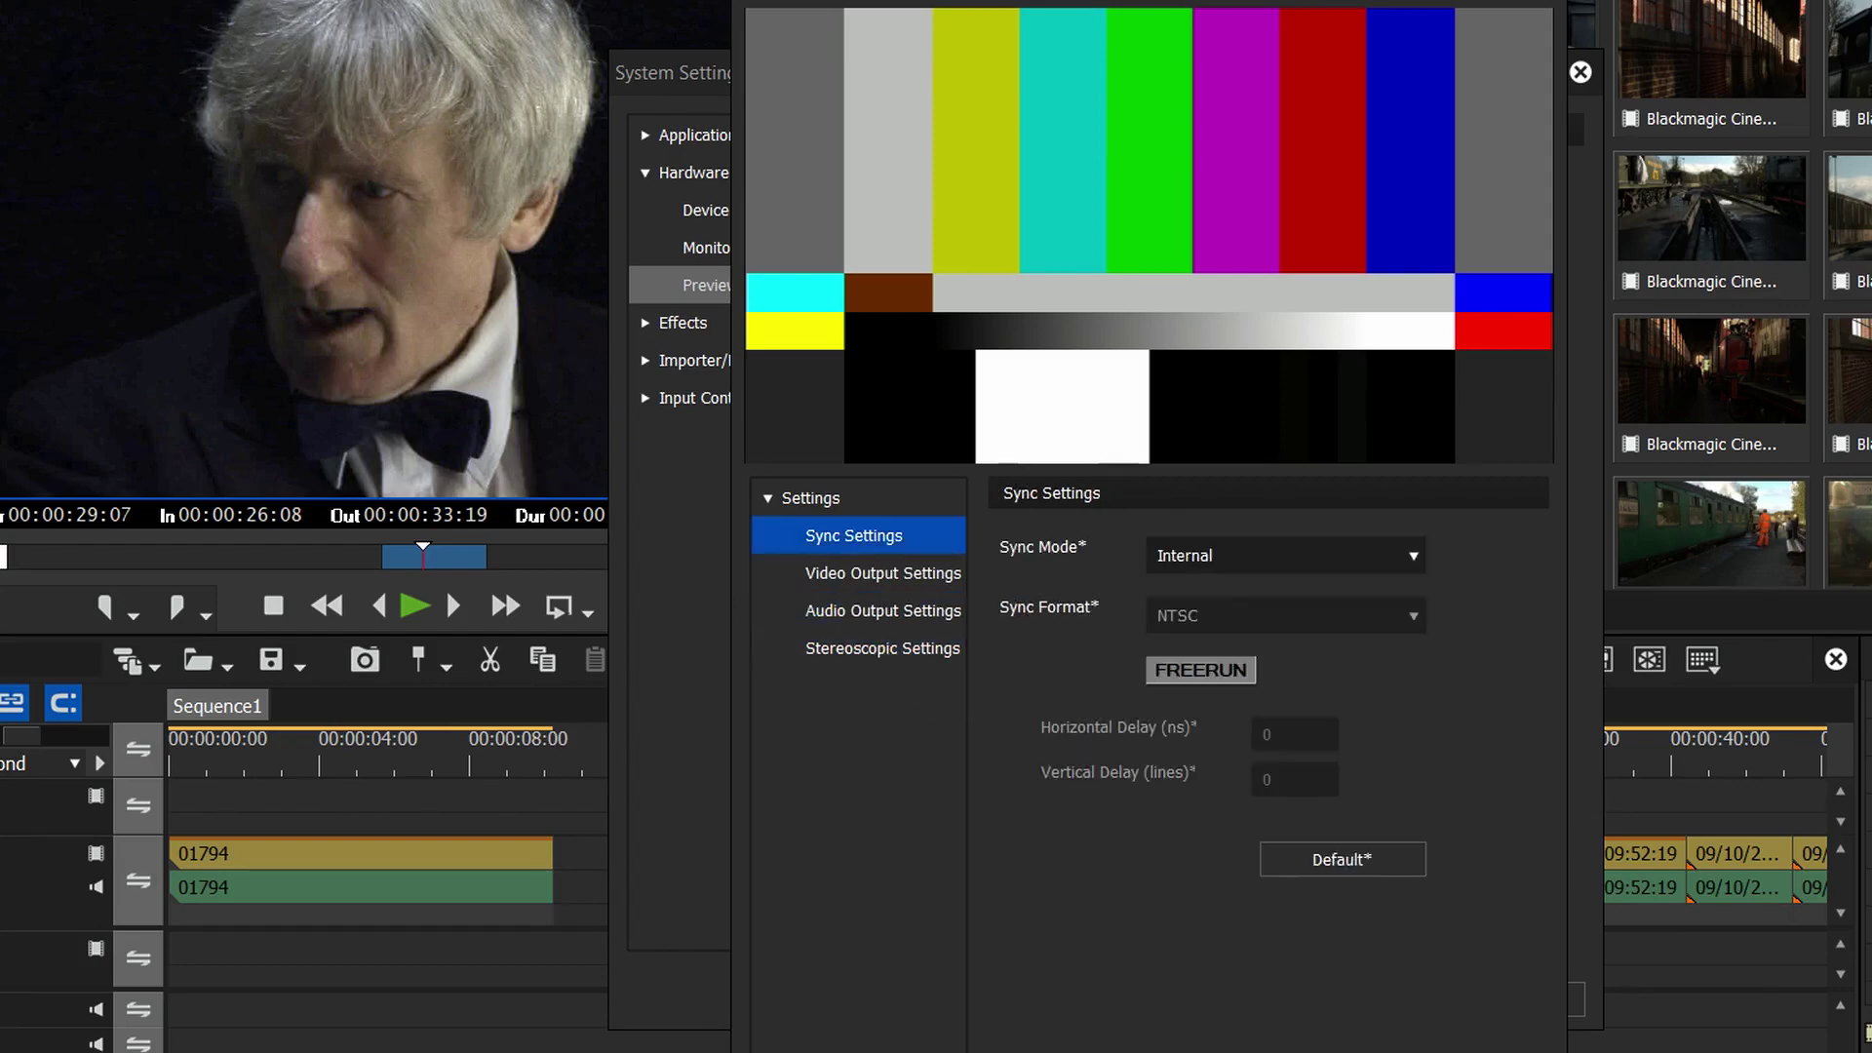
key("Escape")
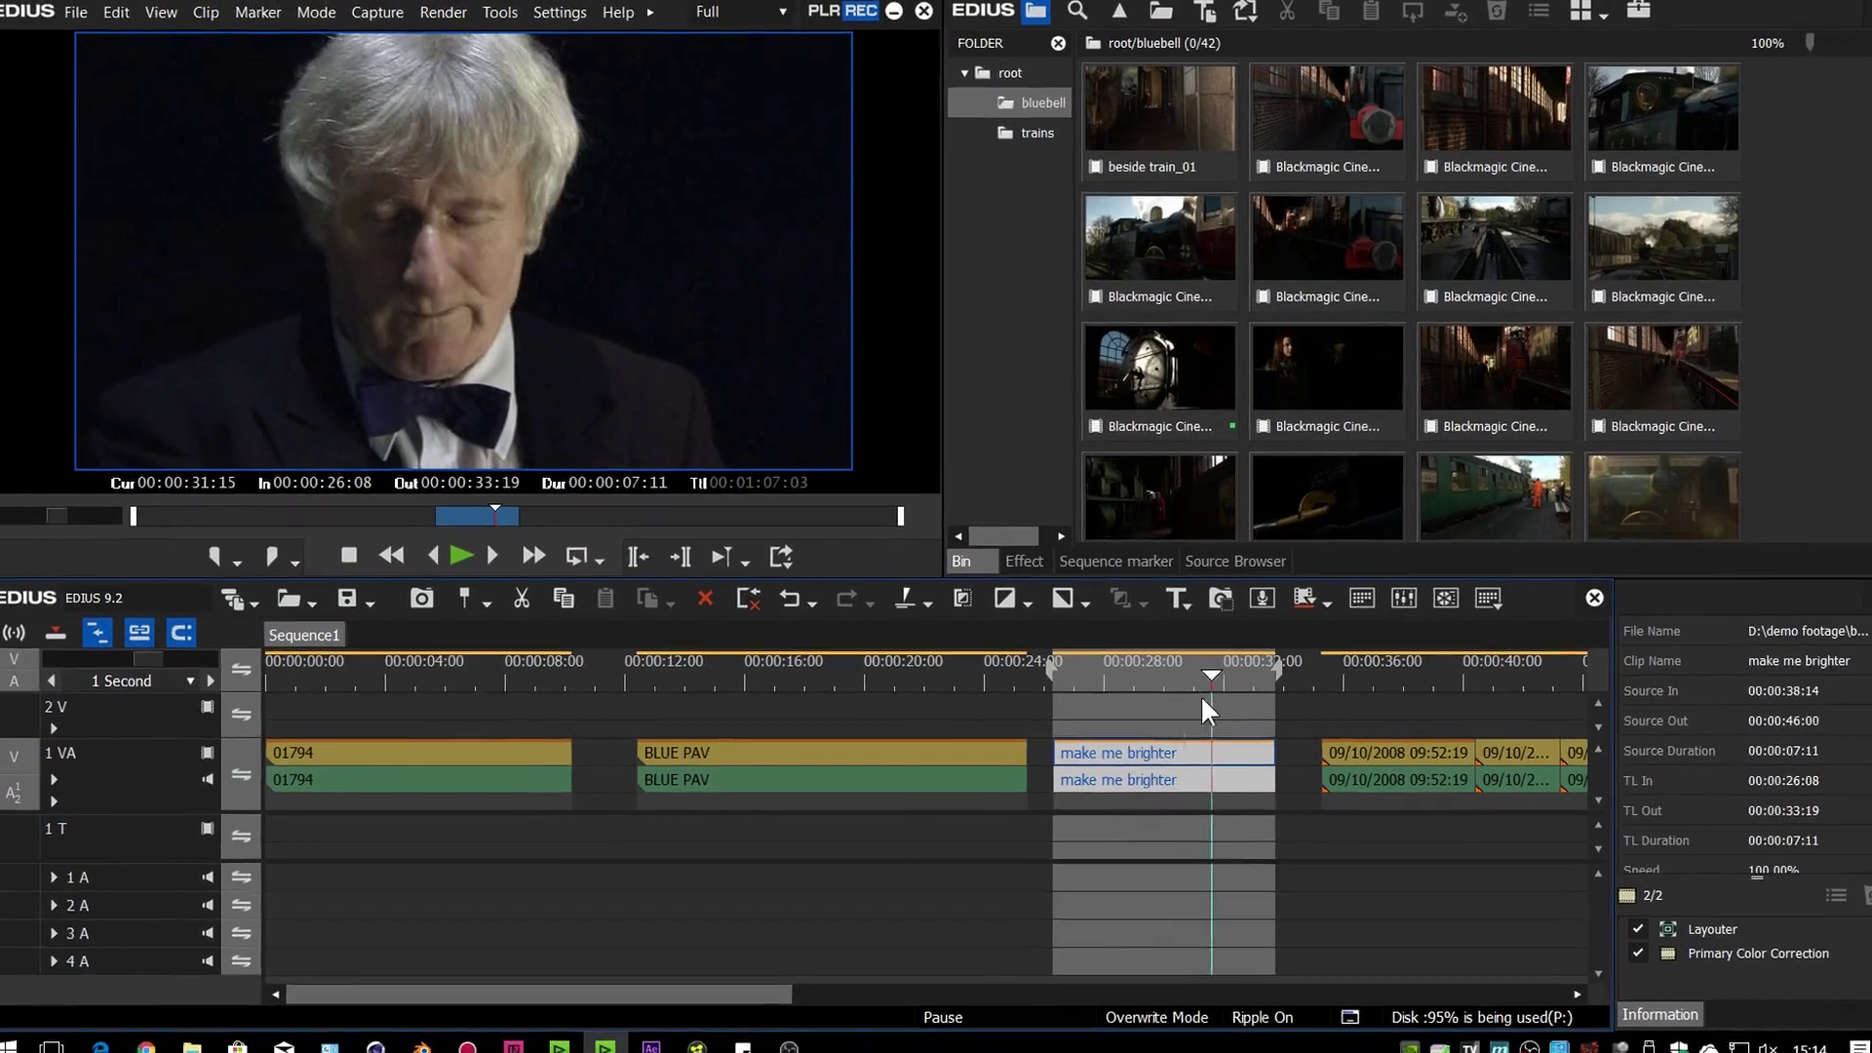
Step: Move the playhead to 00:00:30:05 within the "make me brighter" clip
left_click(1162, 706)
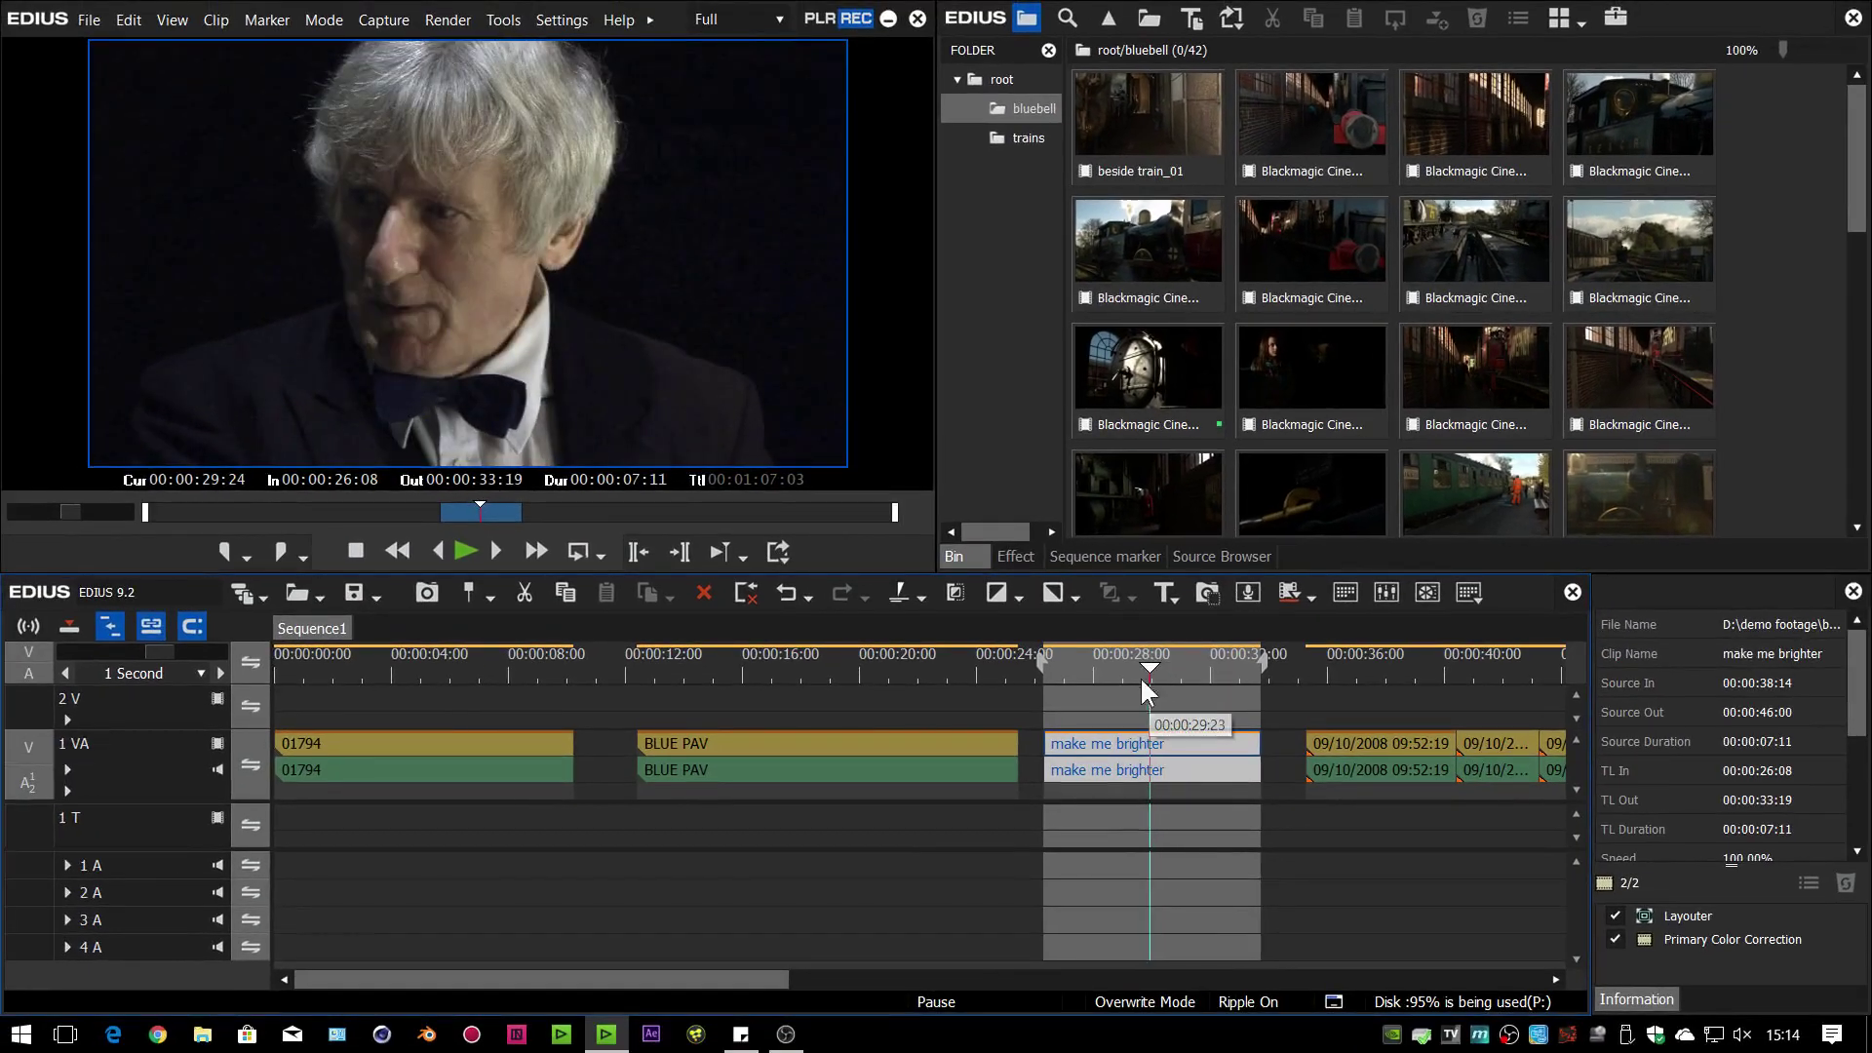
left_click_drag(1168, 669, 1157, 670)
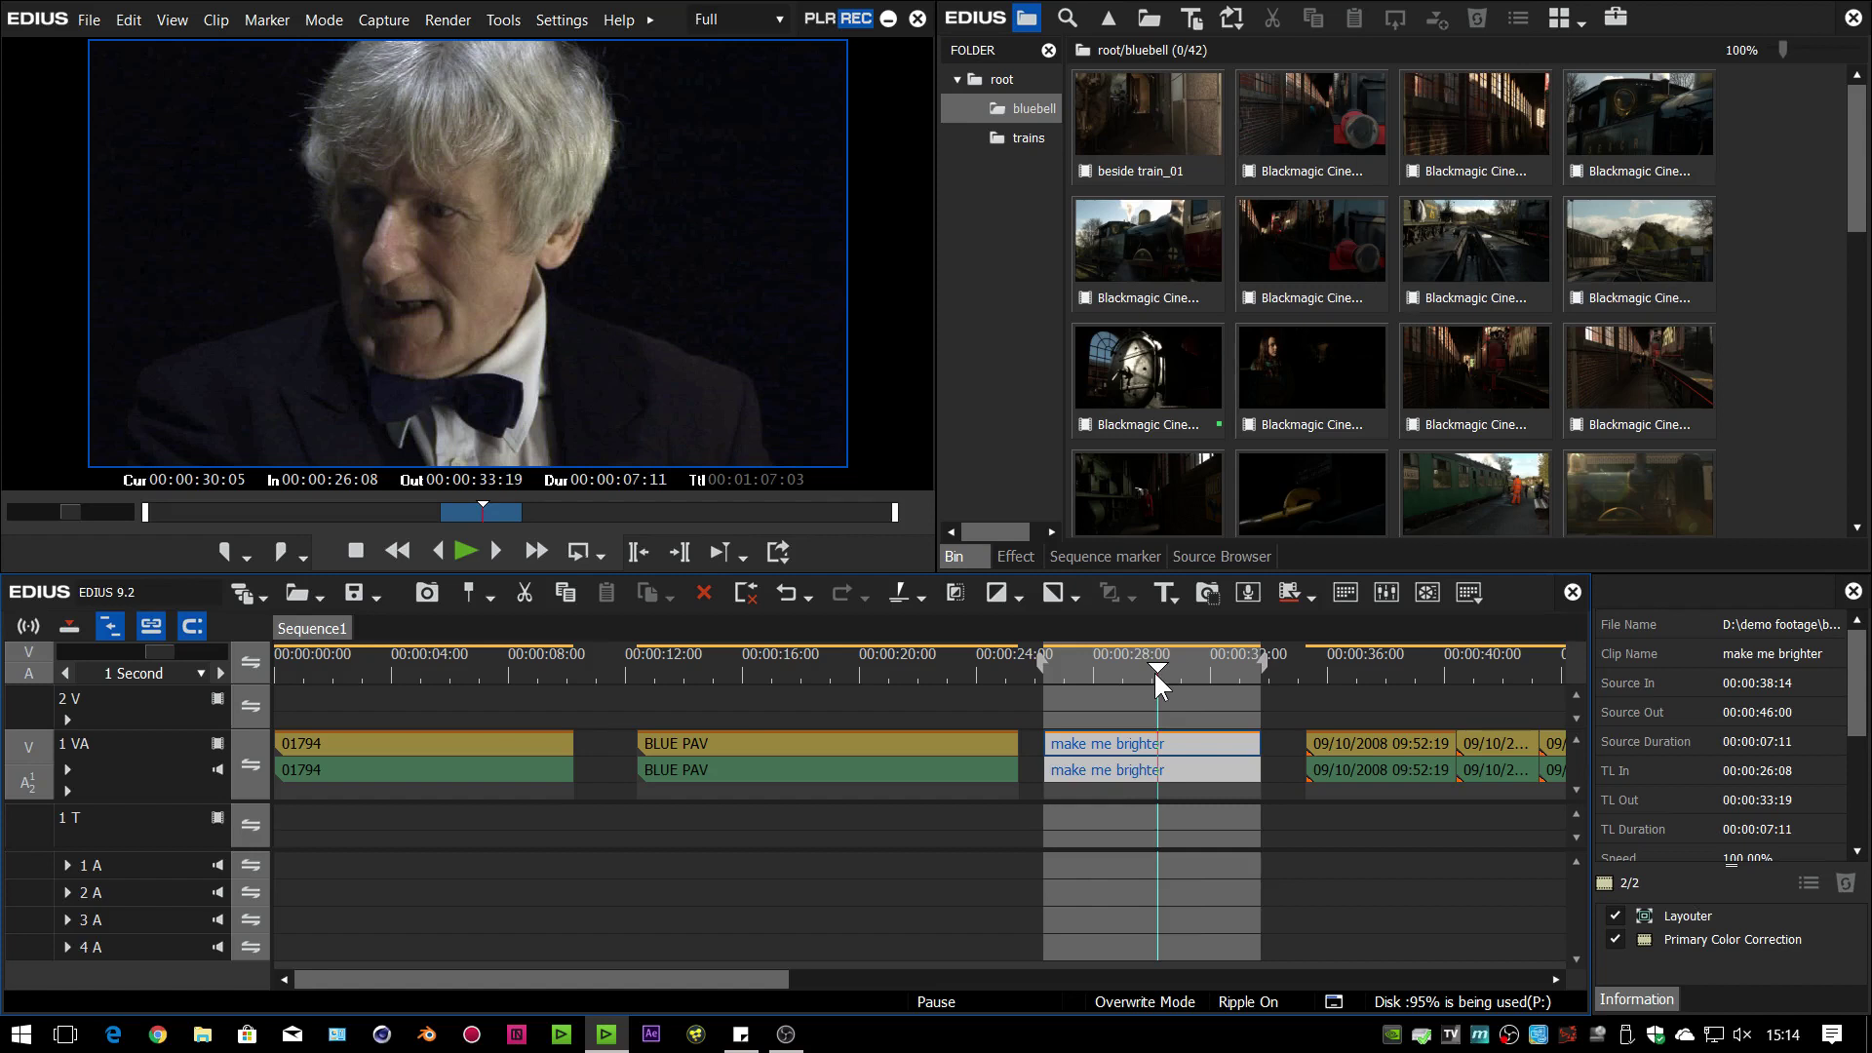
Step: Close the current EDIUS session and start EDIUS 8 with the avchd multicamera project
left_click(918, 22)
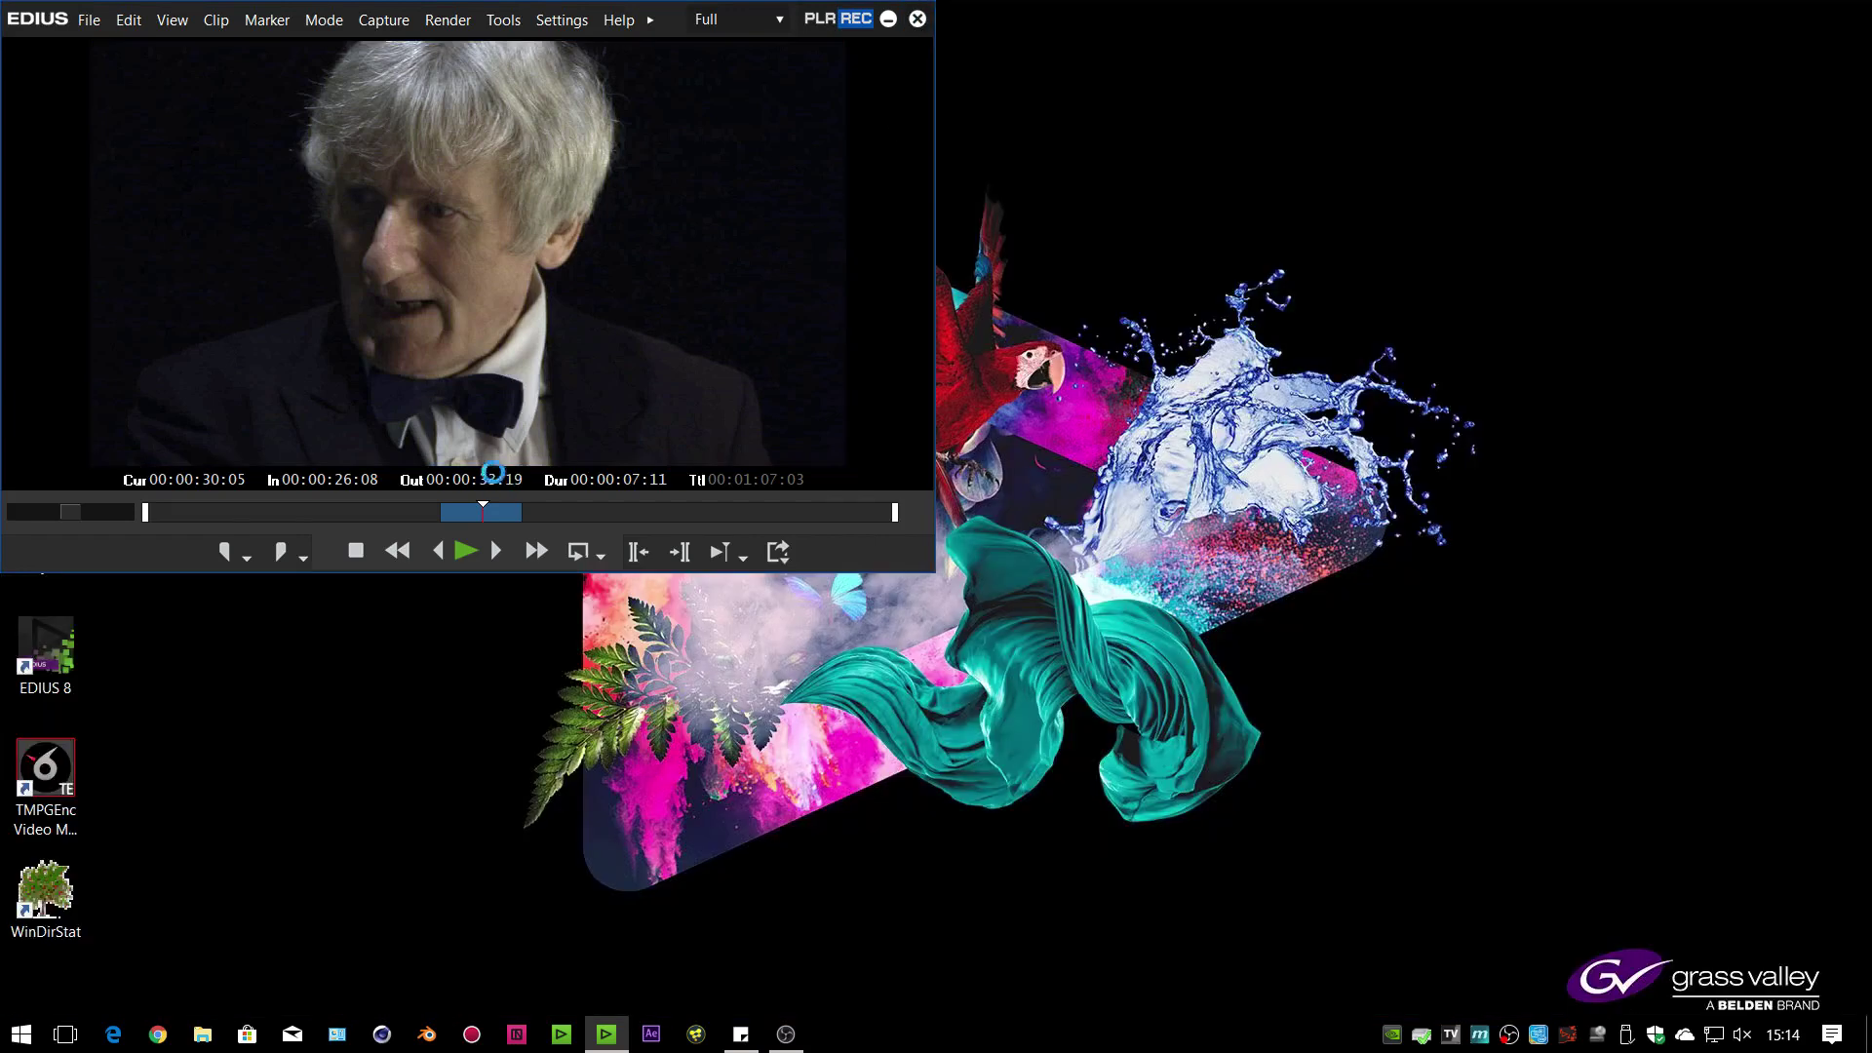
double_click(50, 654)
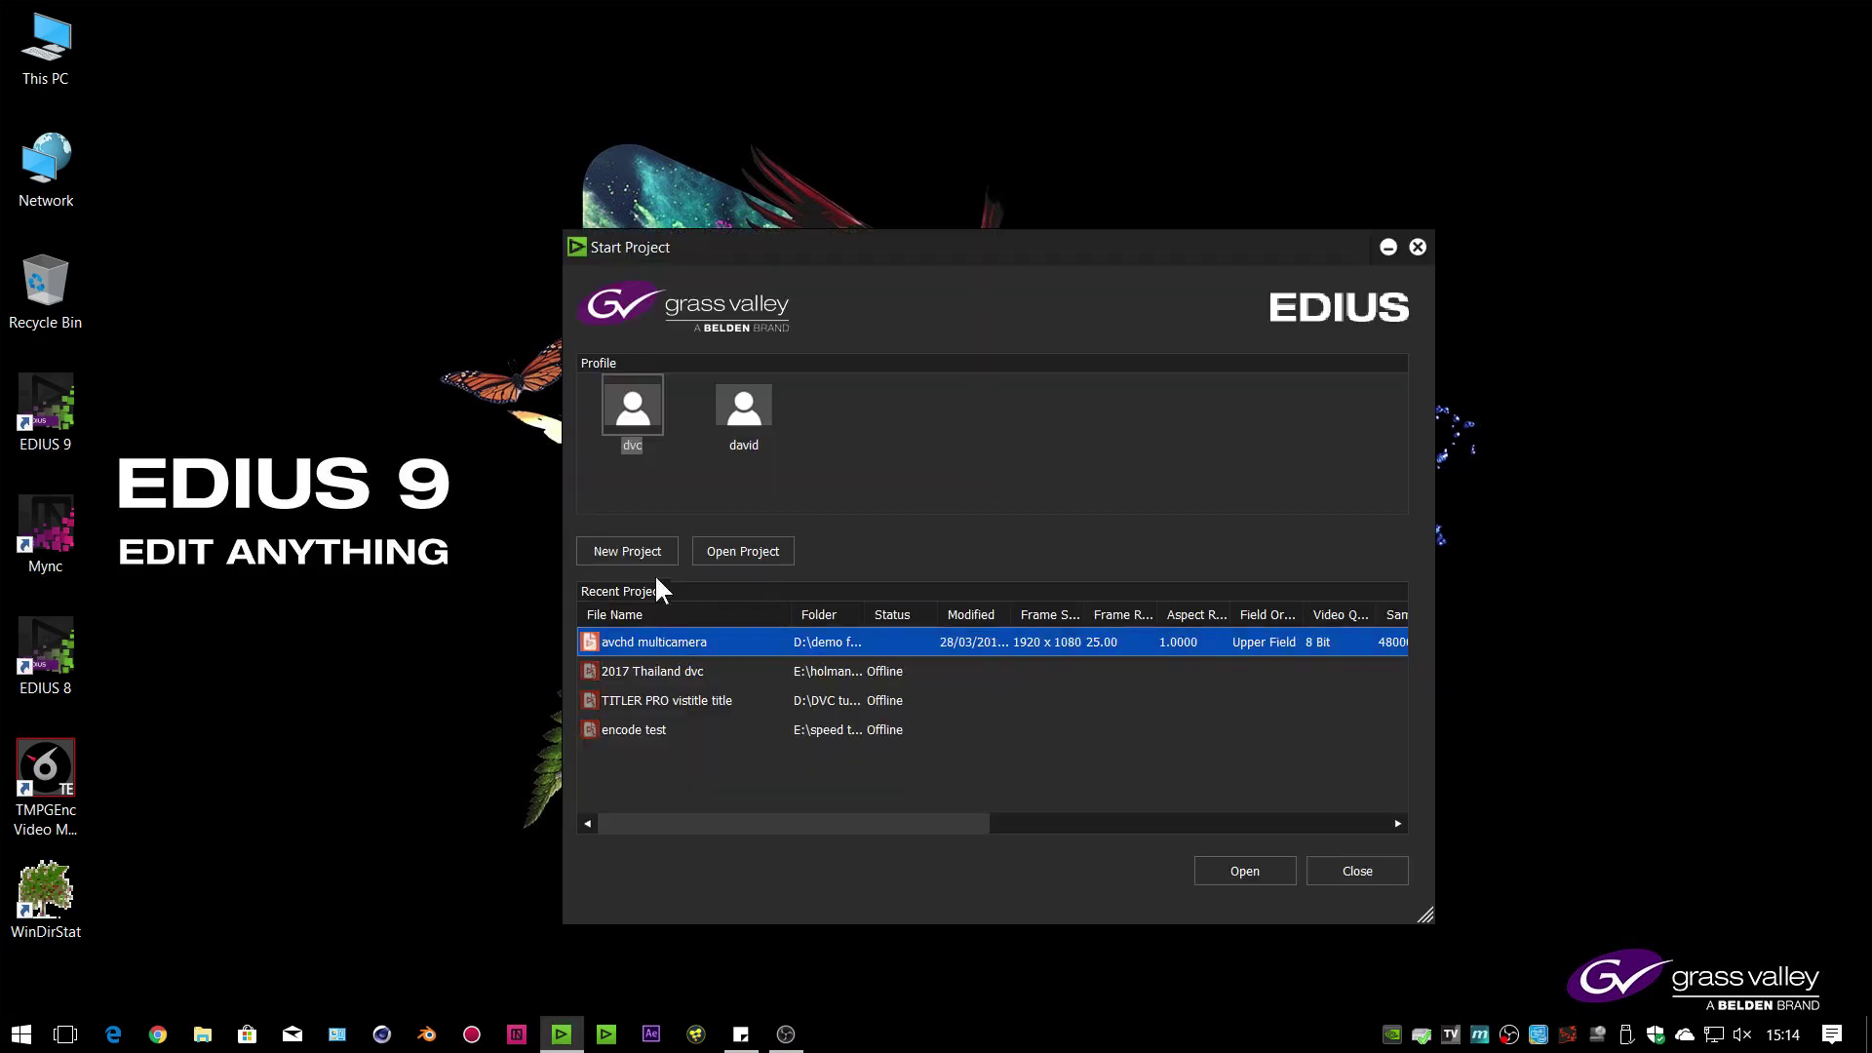
key("Escape")
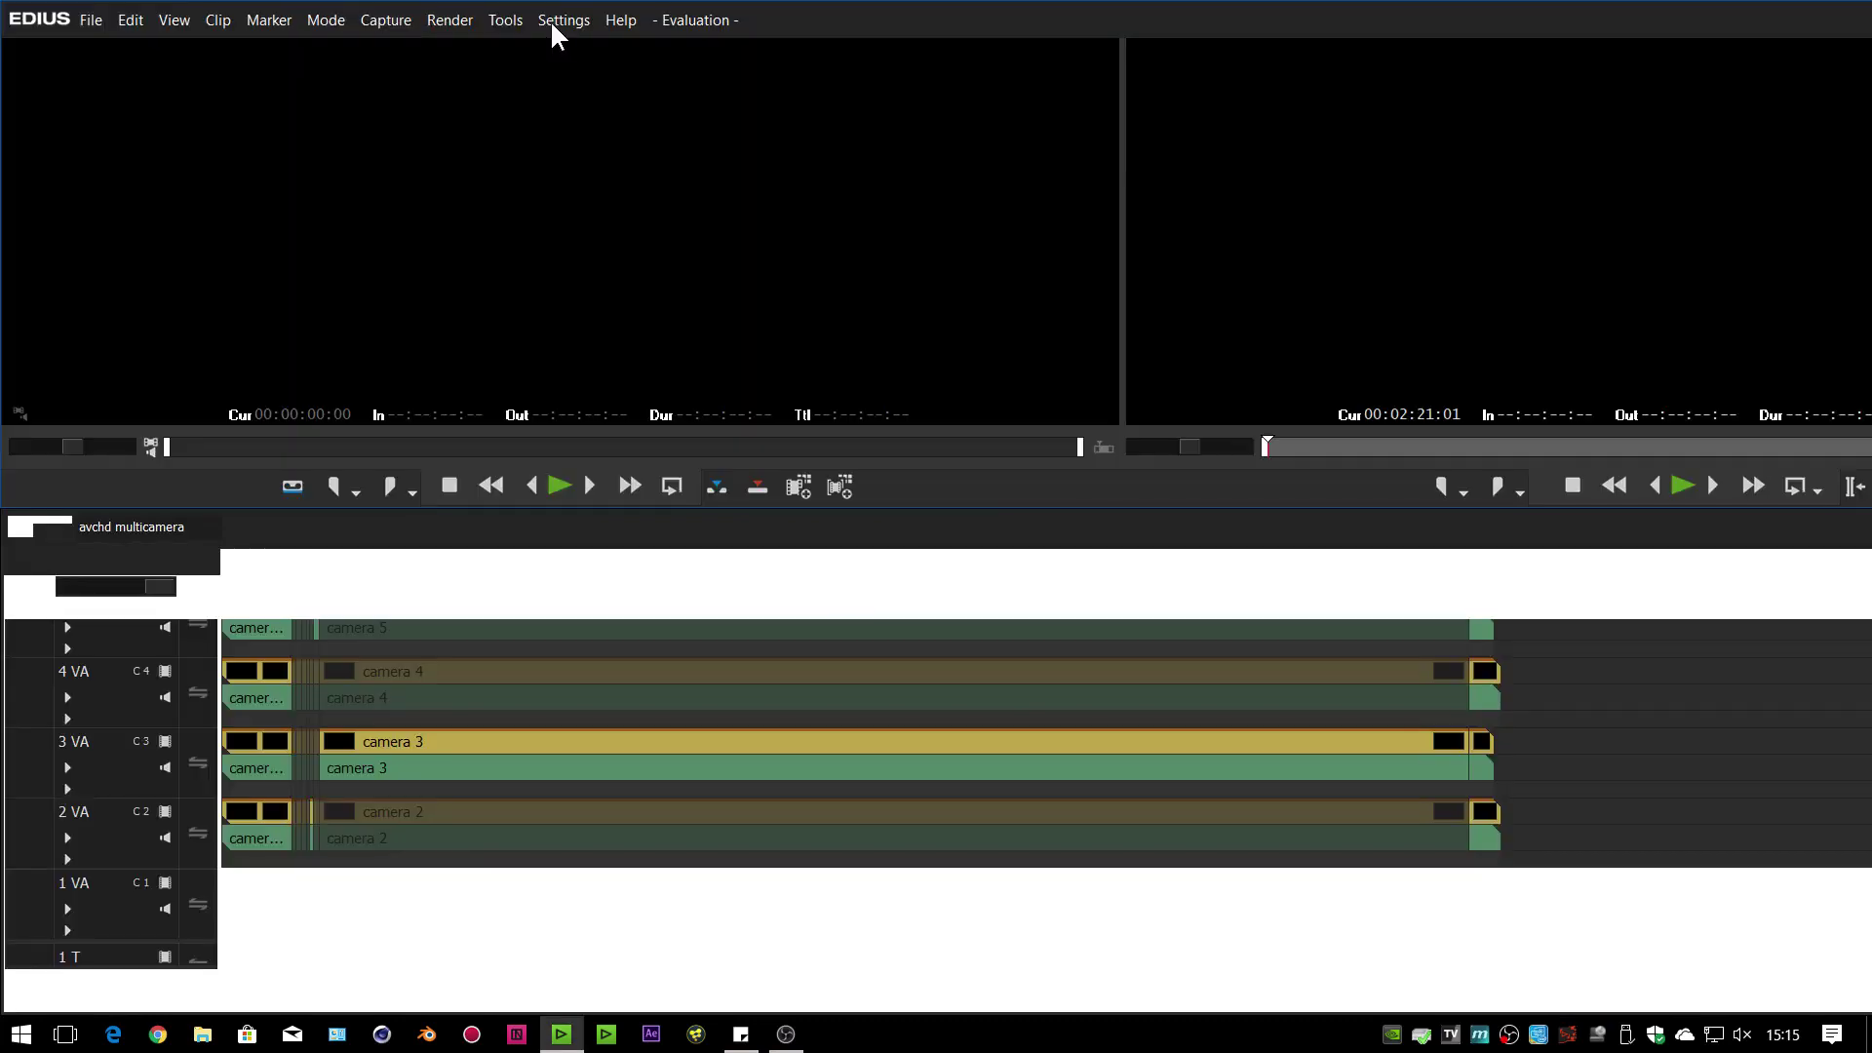
Step: View the hardware Preview Device page in the EDIUS 8 system settings
left_click(552, 23)
left_click(576, 50)
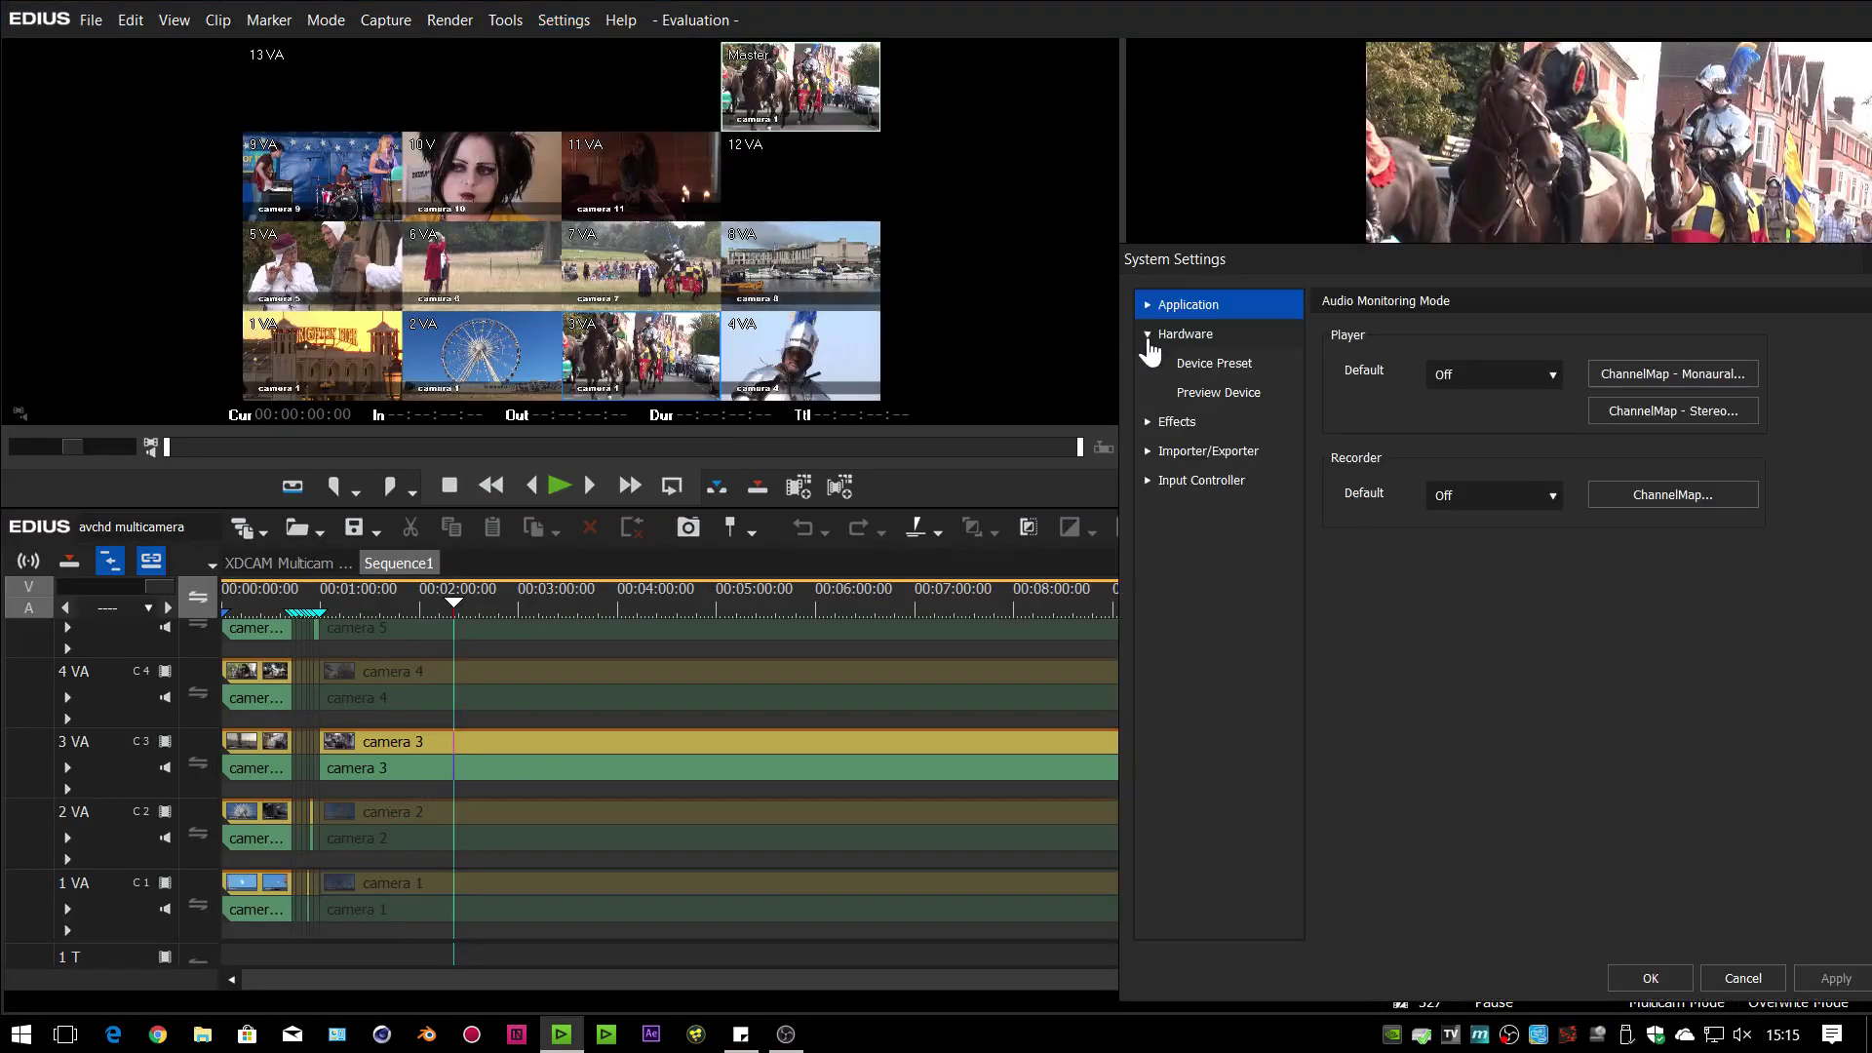
left_click(1219, 393)
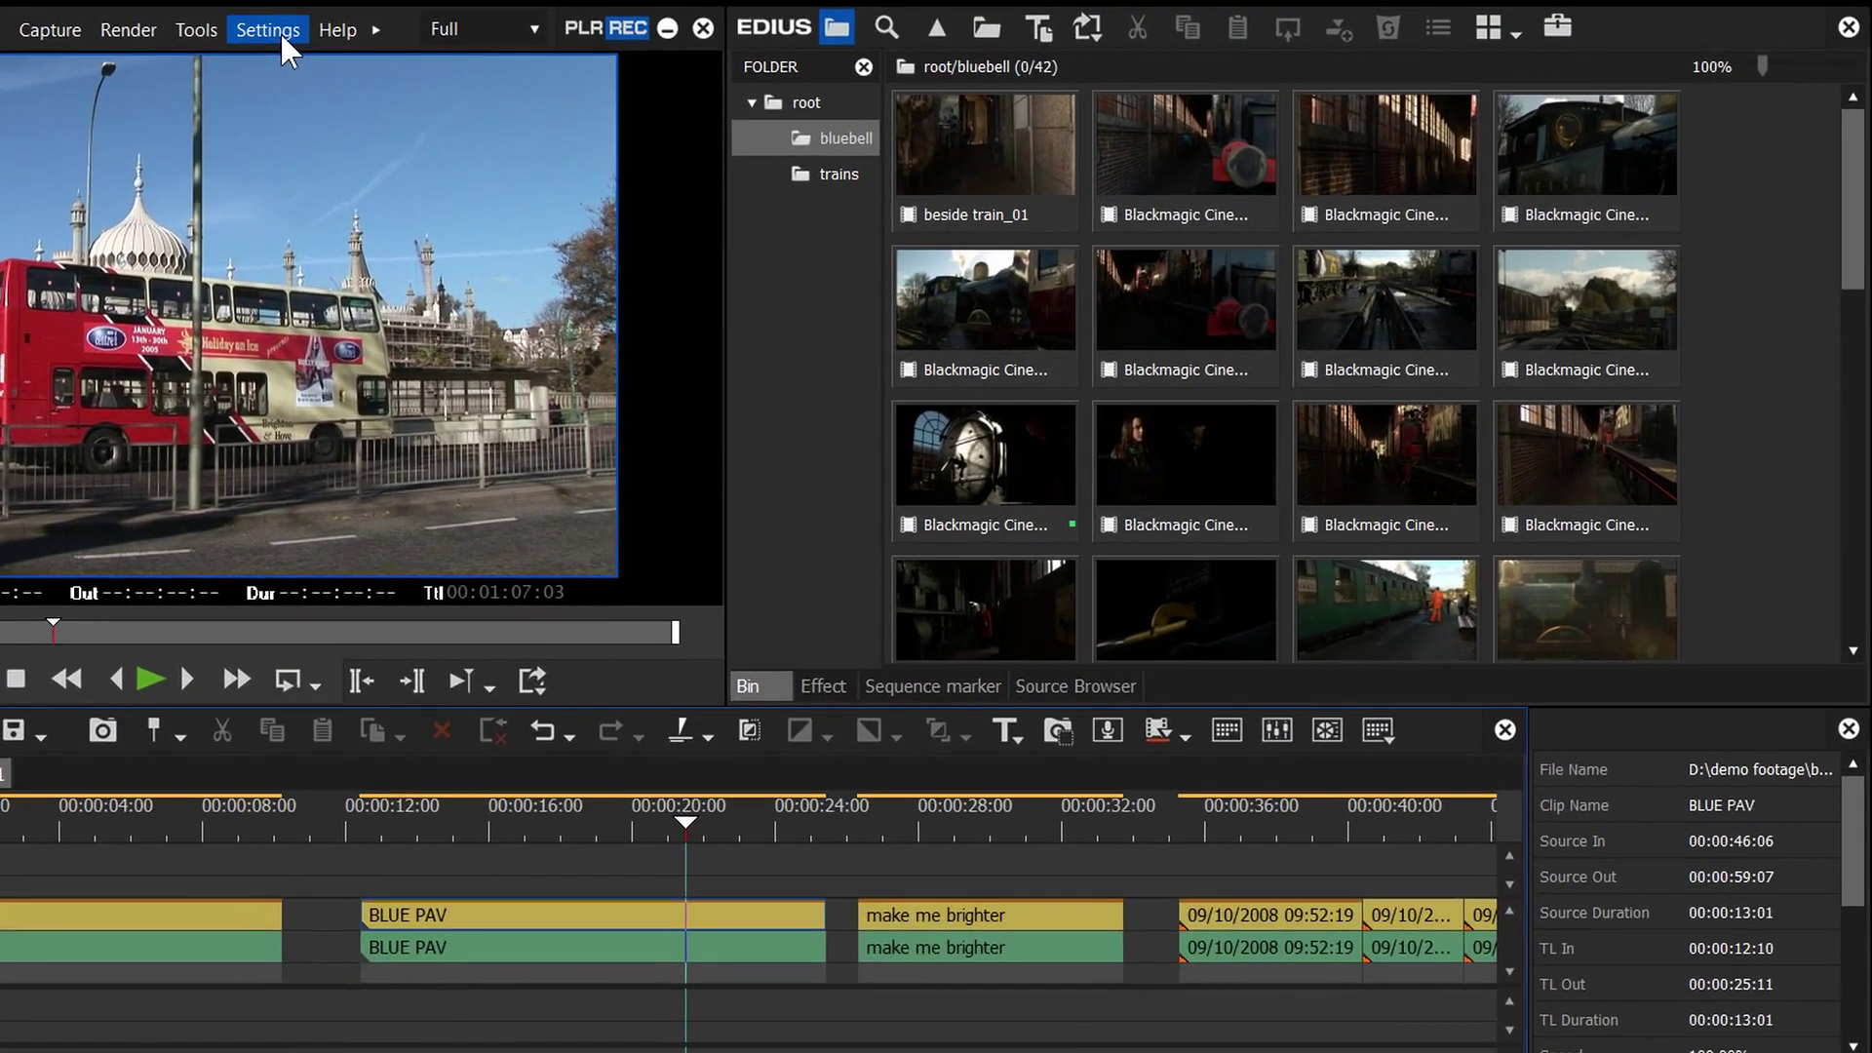
Step: View the hardware Monitor Control page in the system settings and examine its supported monitors, including the EIZO CG318-4K
left_click(280, 31)
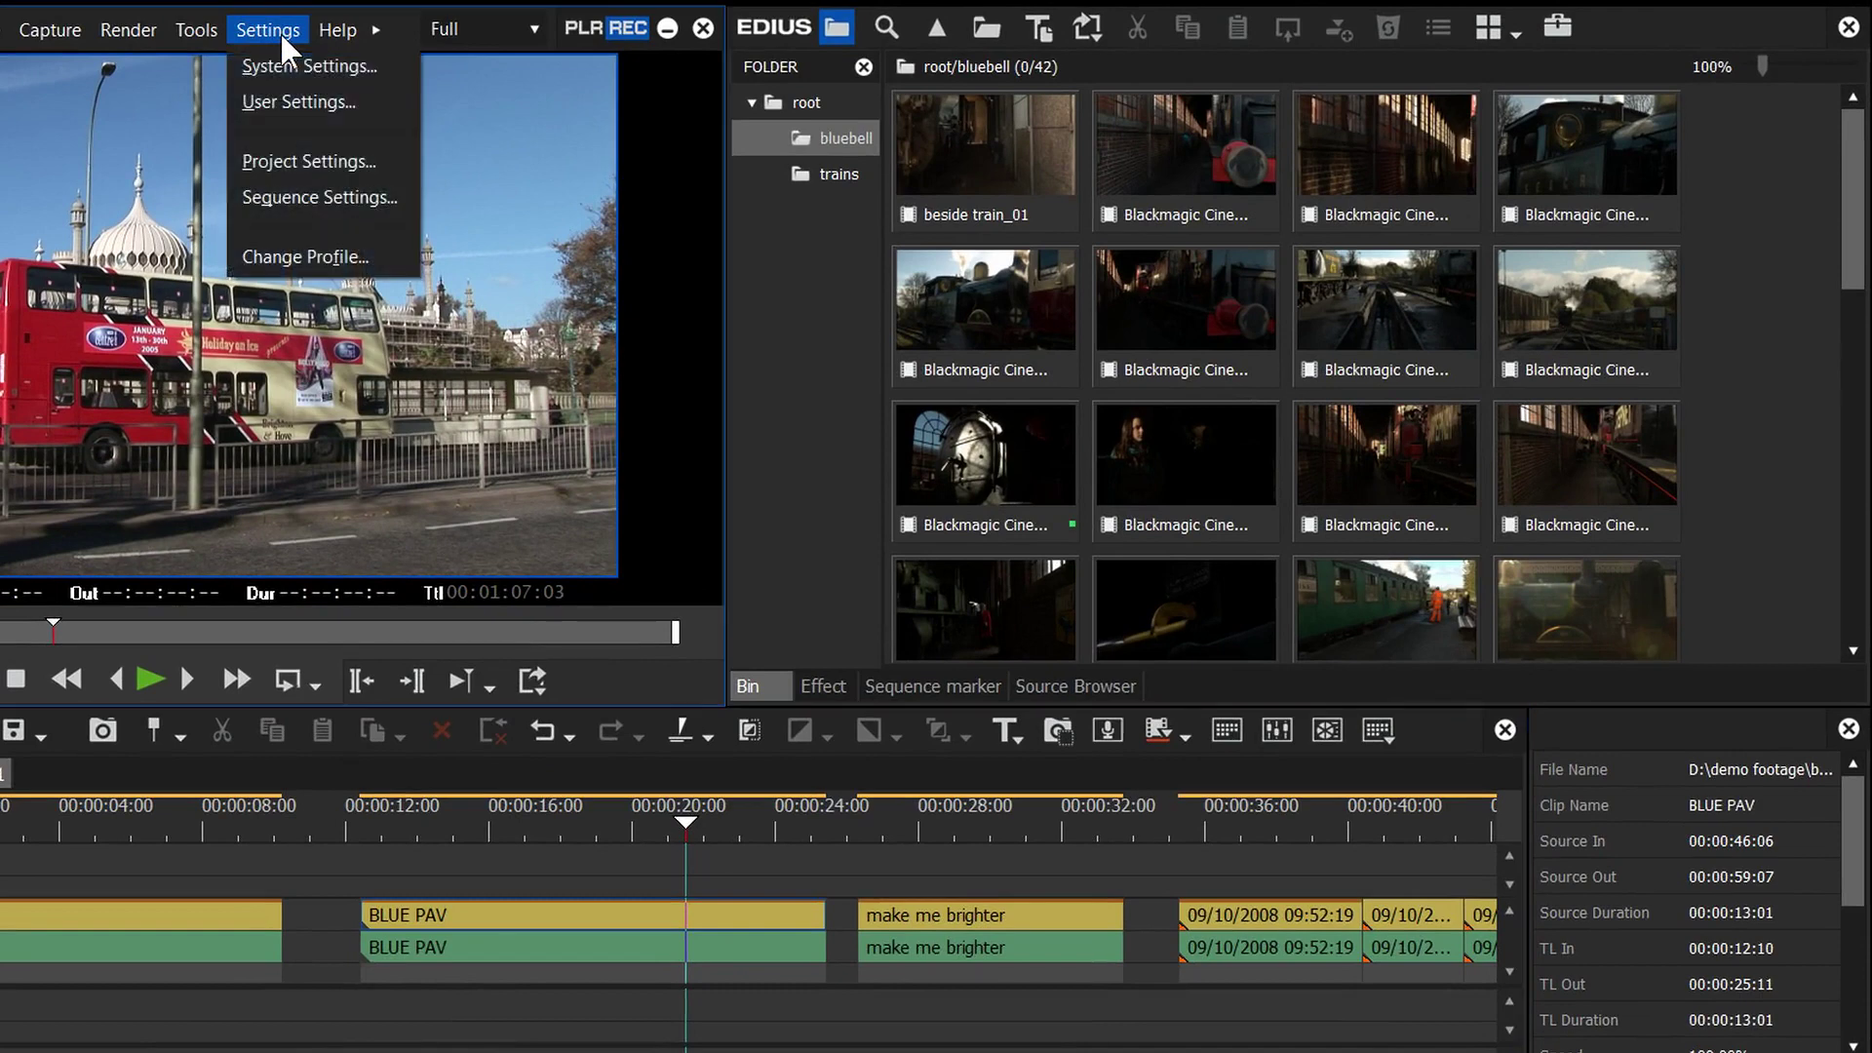
left_click(277, 63)
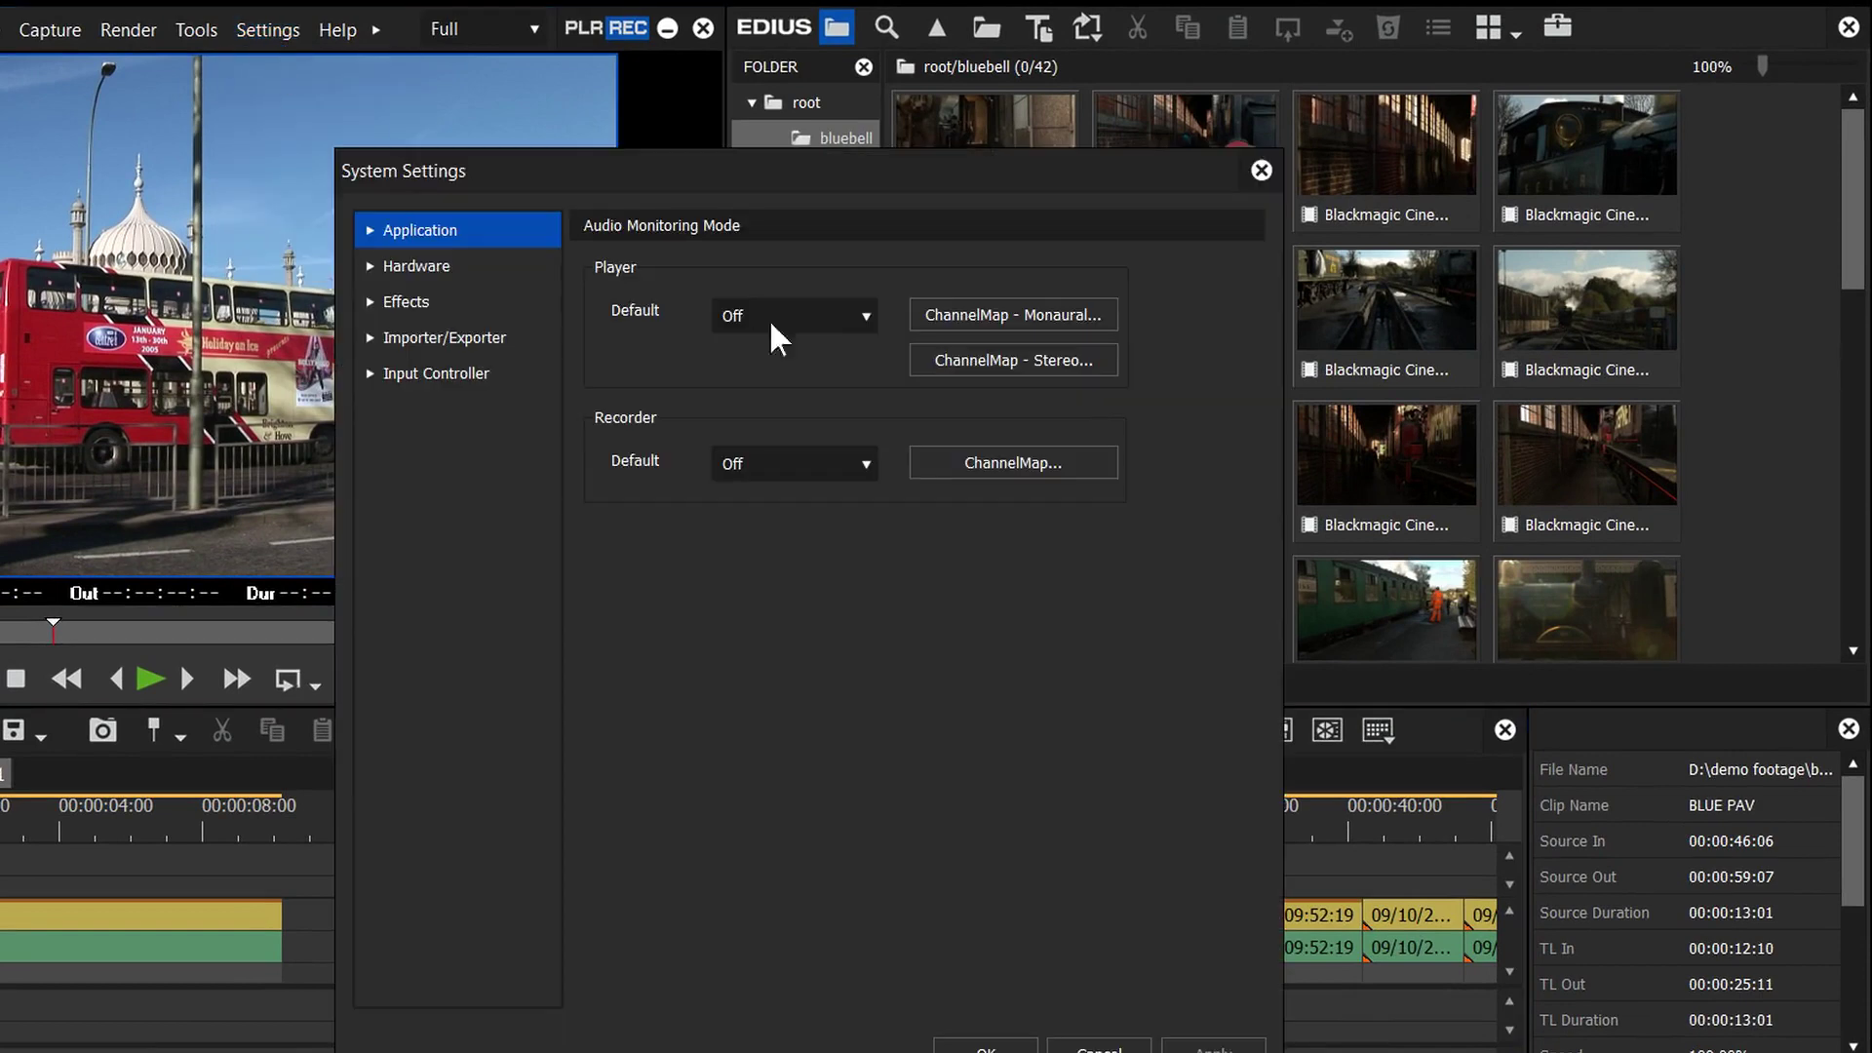
left_click(368, 276)
left_click(421, 340)
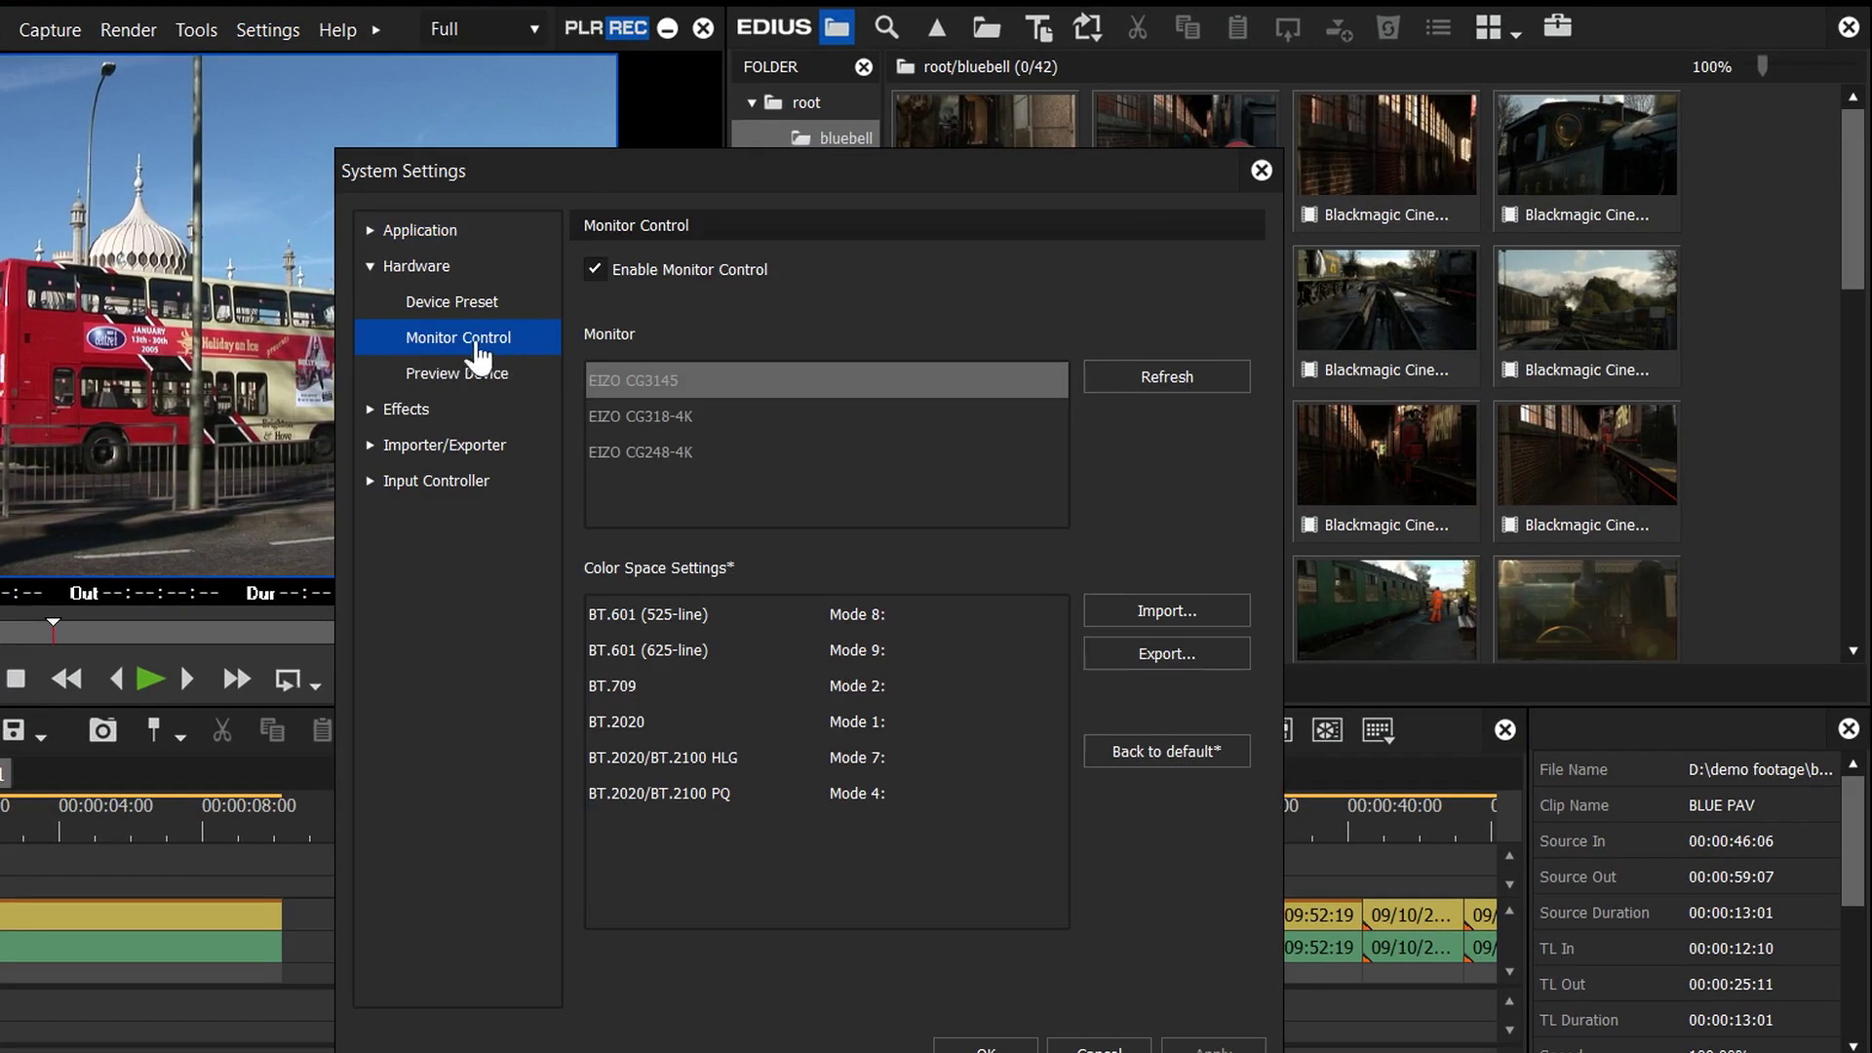
left_click_drag(662, 192, 408, 189)
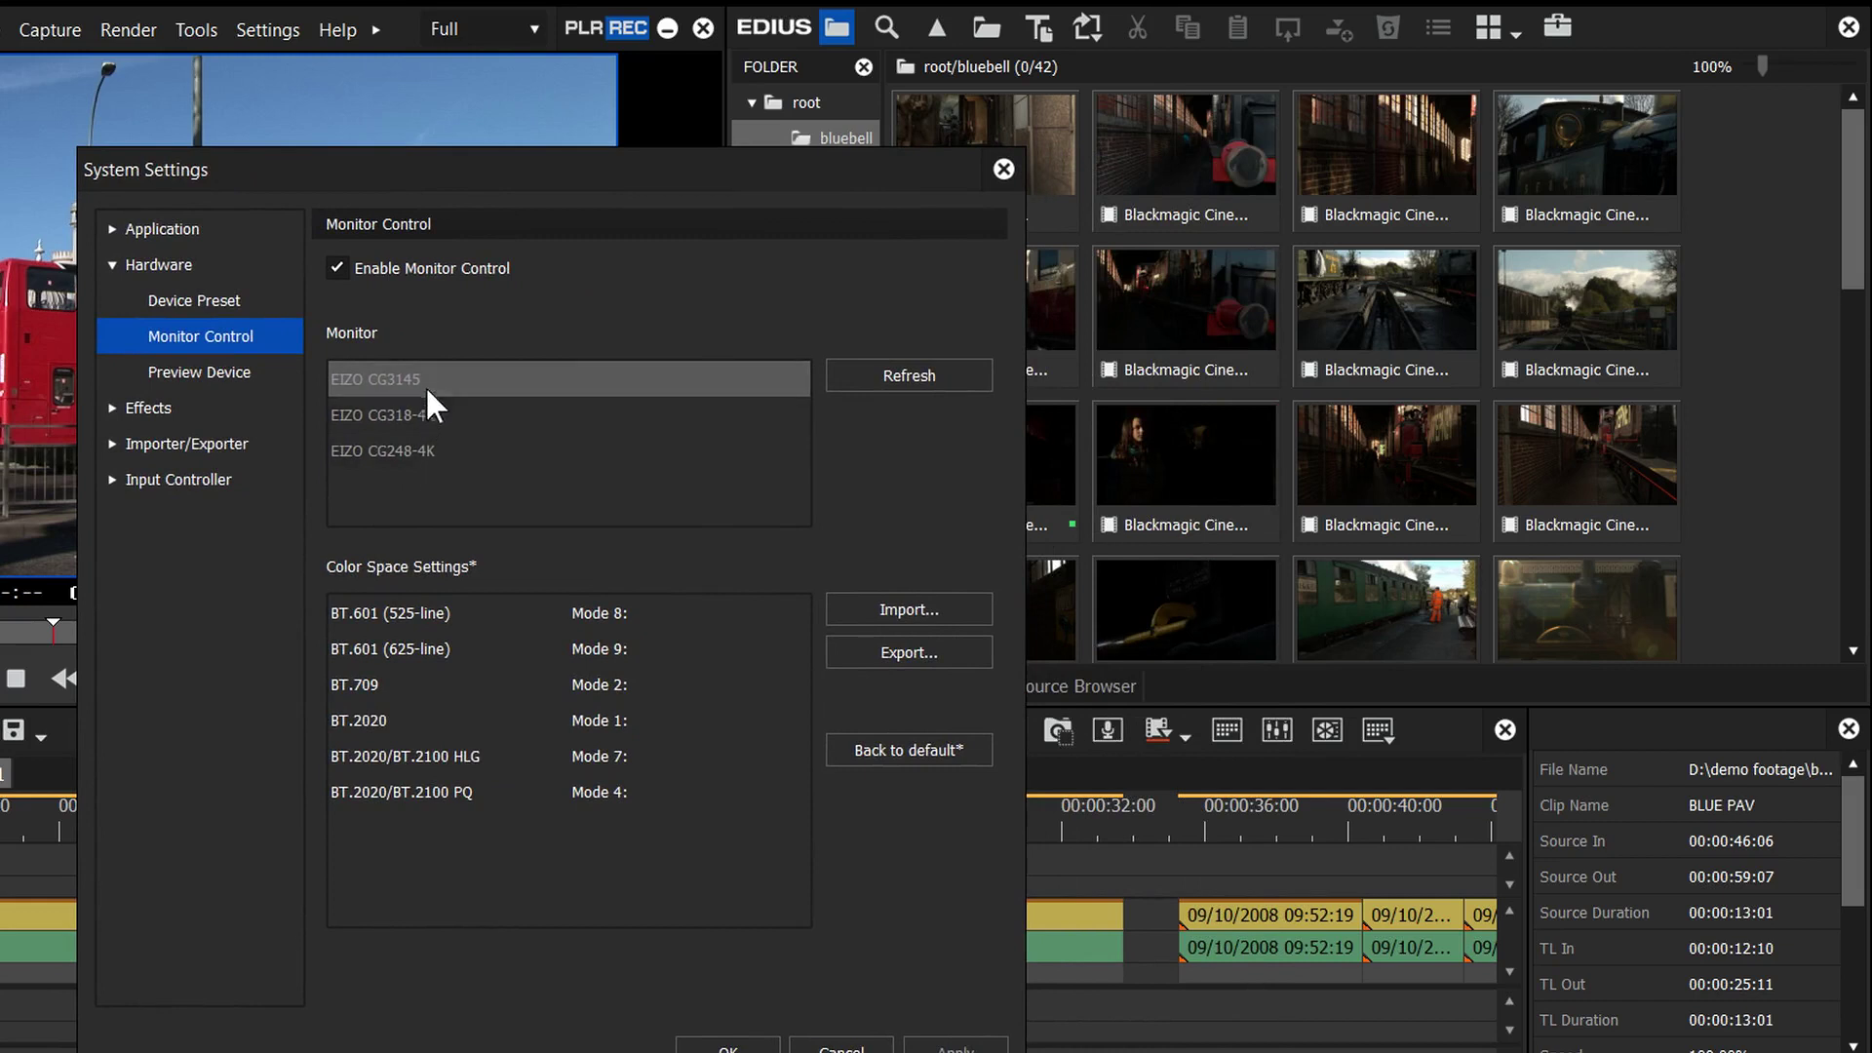
left_click(360, 416)
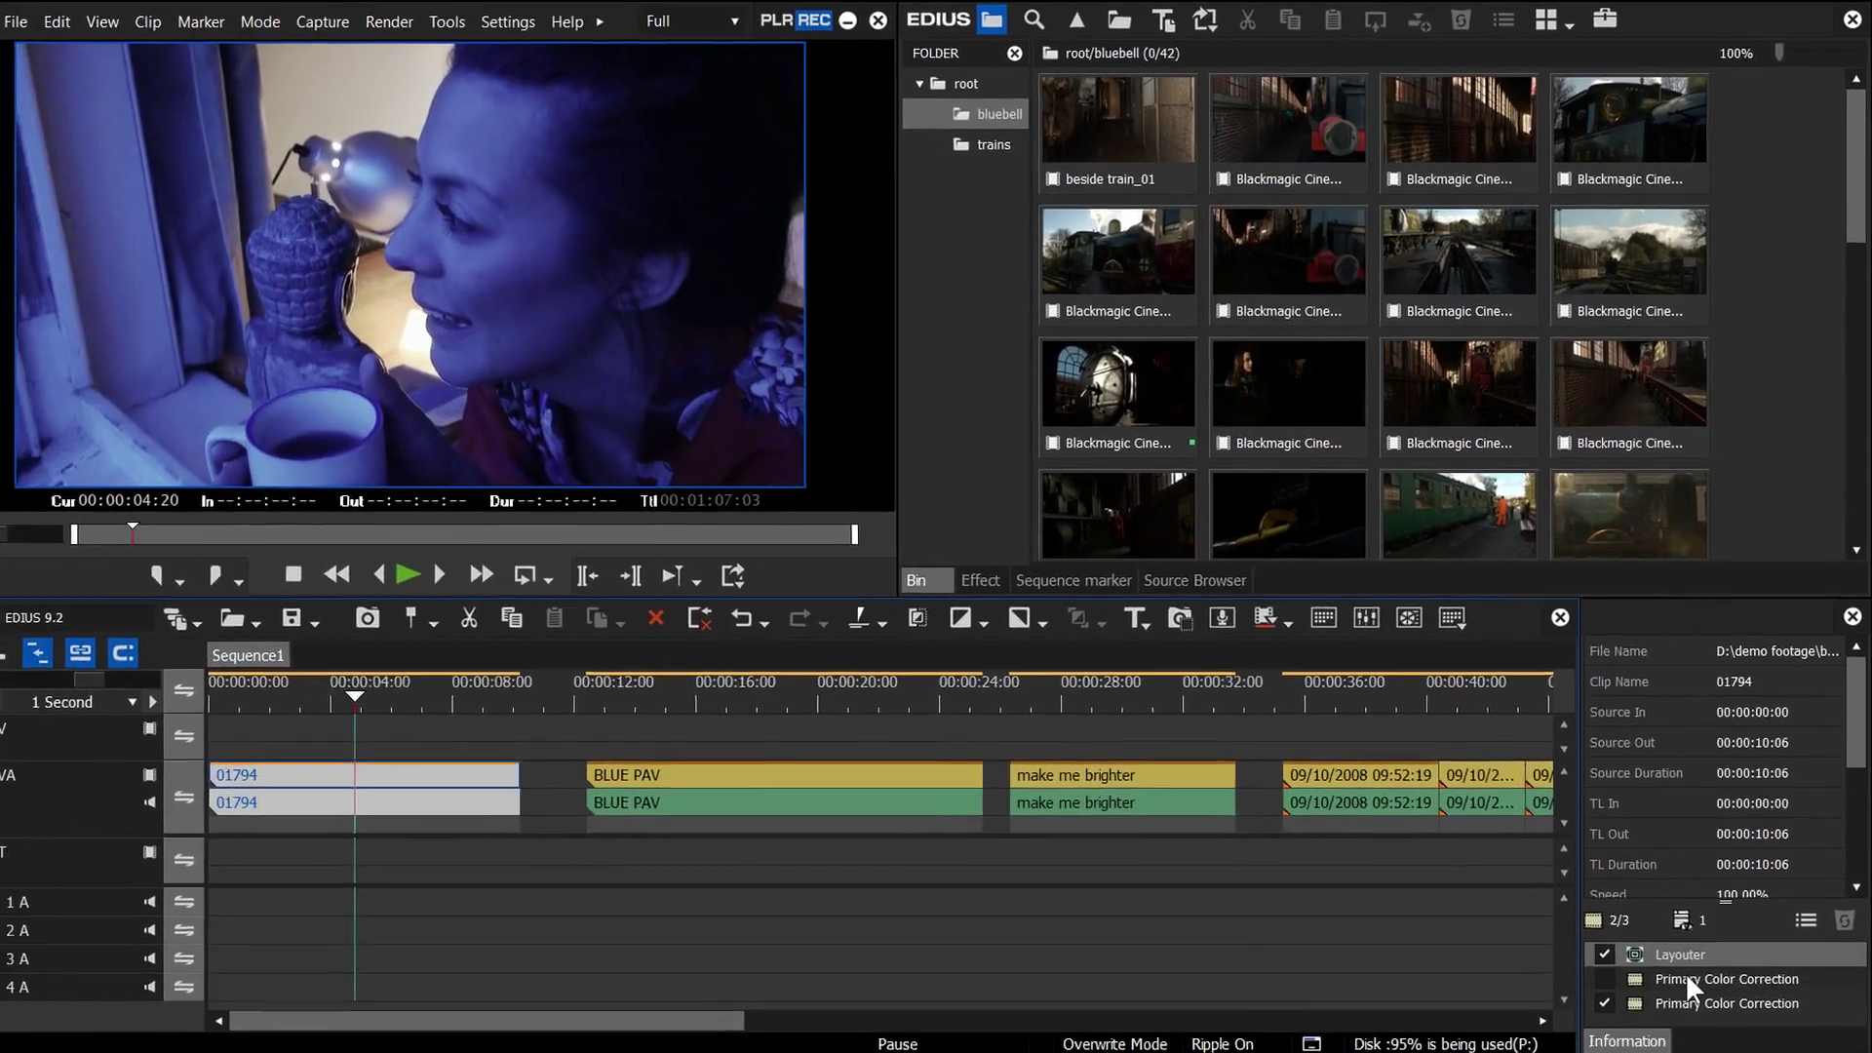
Step: Open the enabled Primary Color Correction on clip 01794, browse its source color space presets, and close it without changes
double_click(1703, 1002)
left_click_drag(1397, 26, 673, 28)
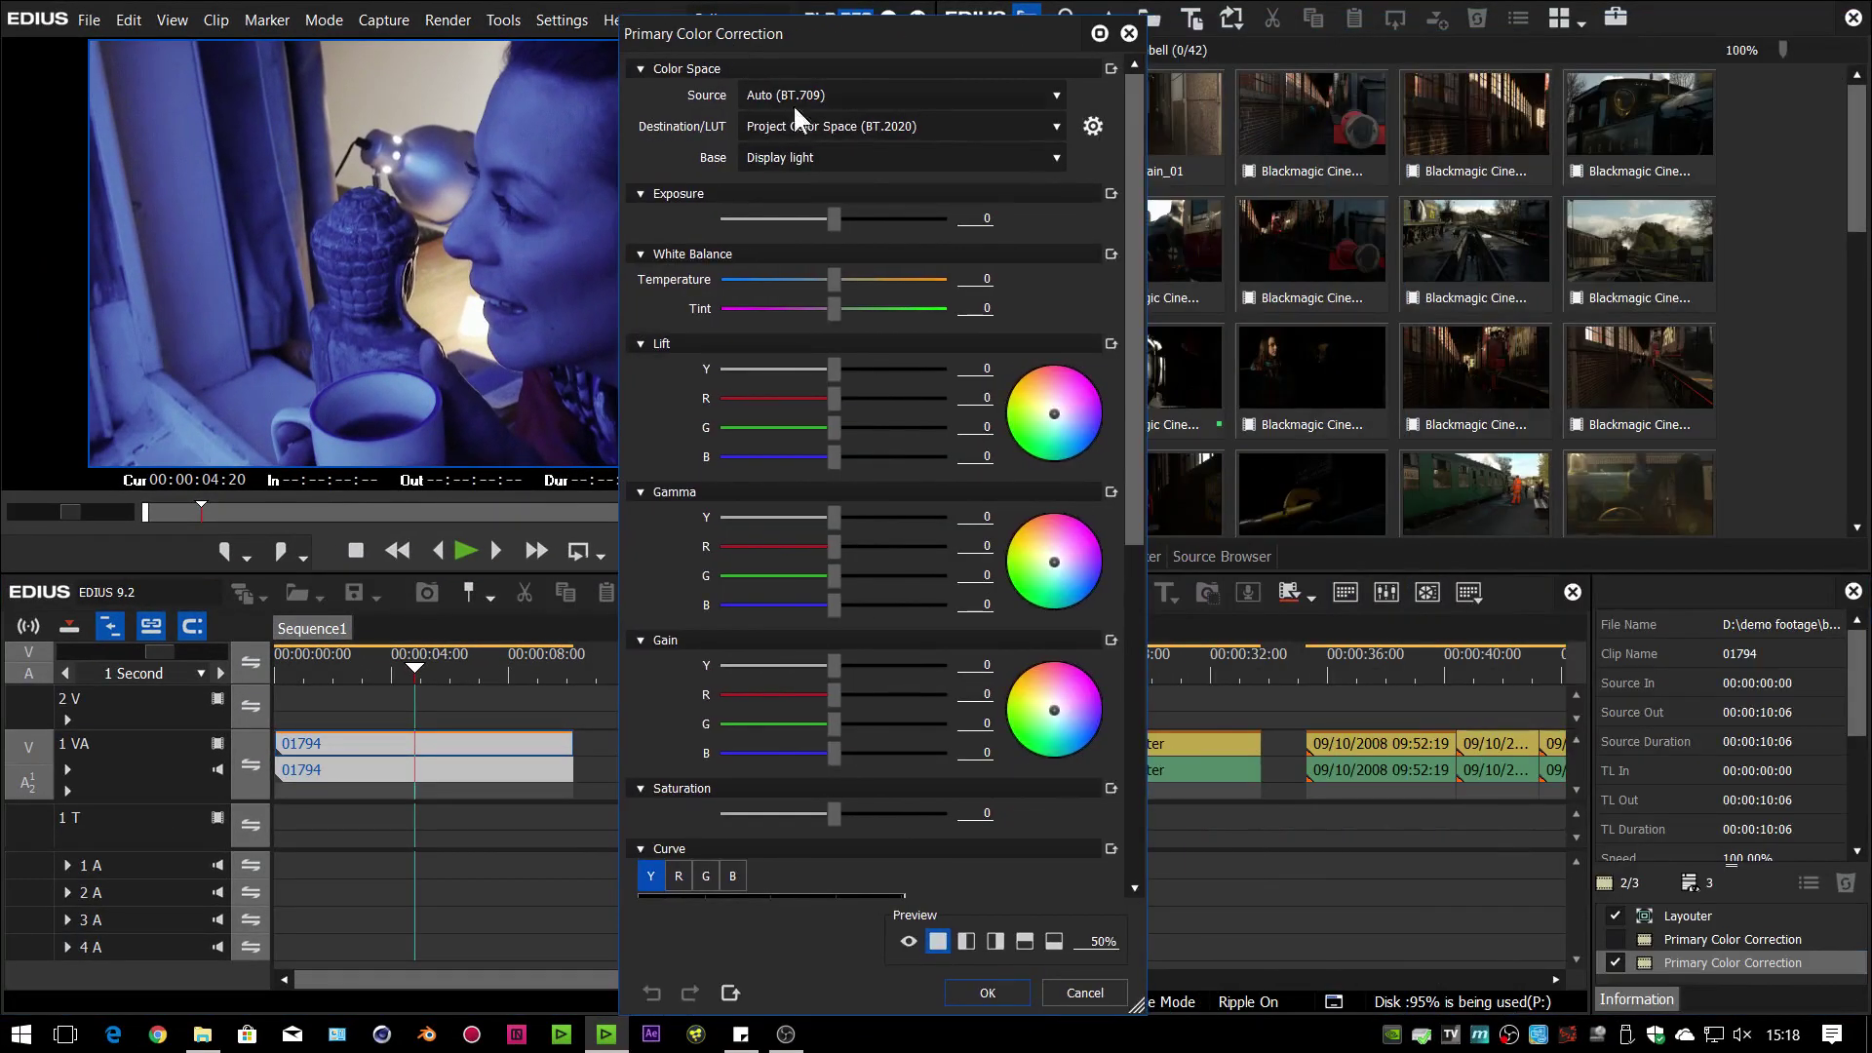
left_click(779, 90)
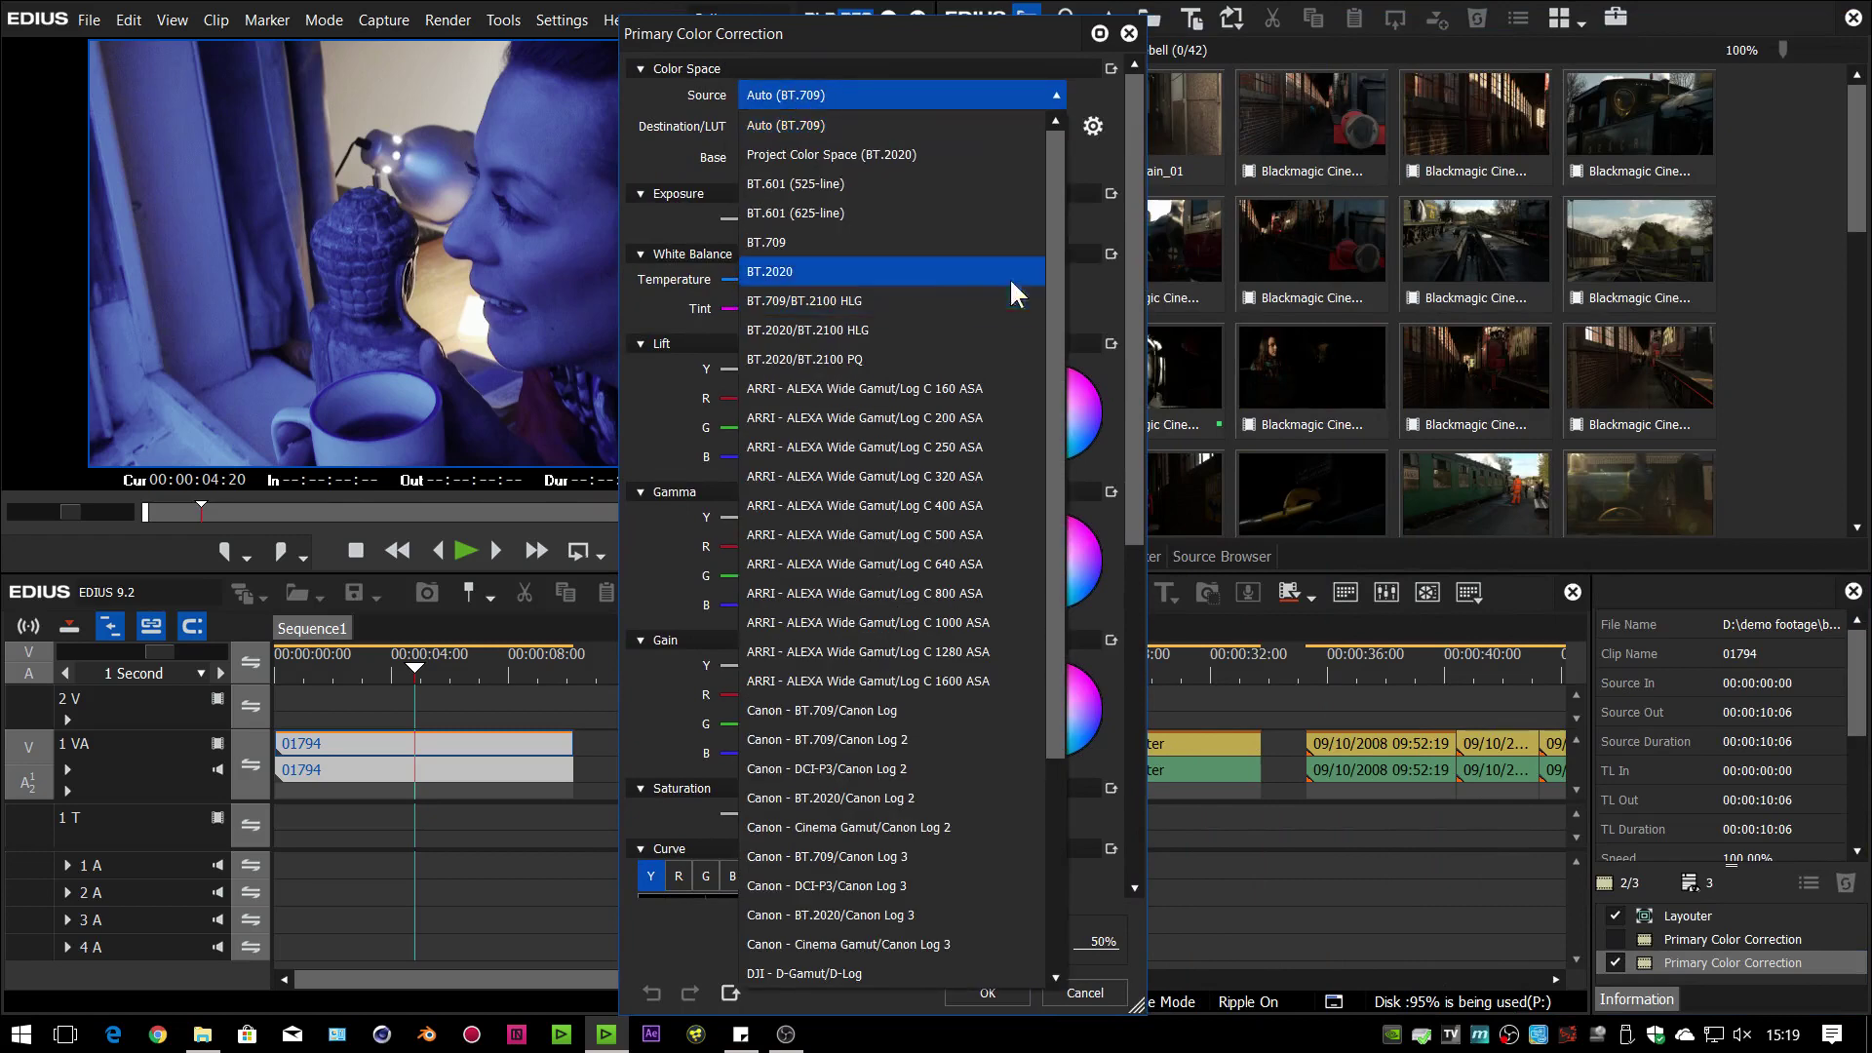
left_click_drag(1062, 753, 1040, 926)
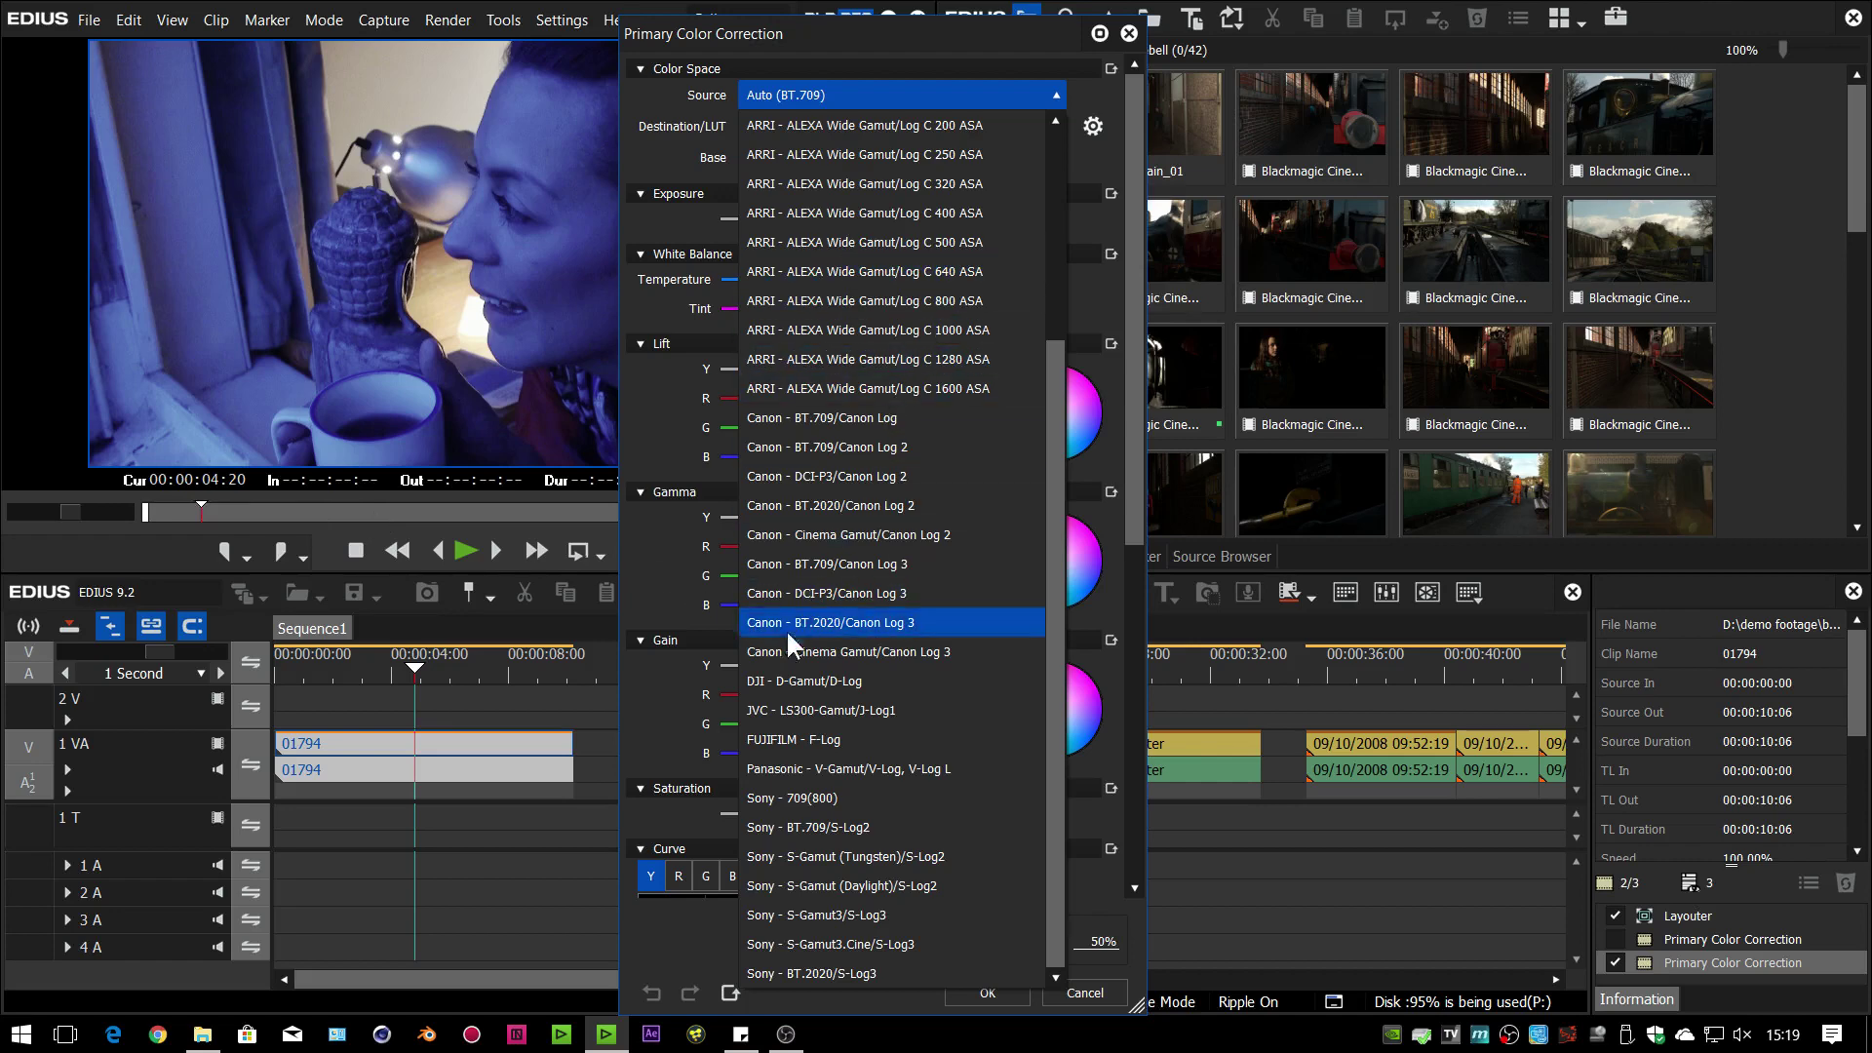
scroll(1049, 582, "up", 4)
left_click_drag(1049, 582, 1194, 114)
left_click(933, 113)
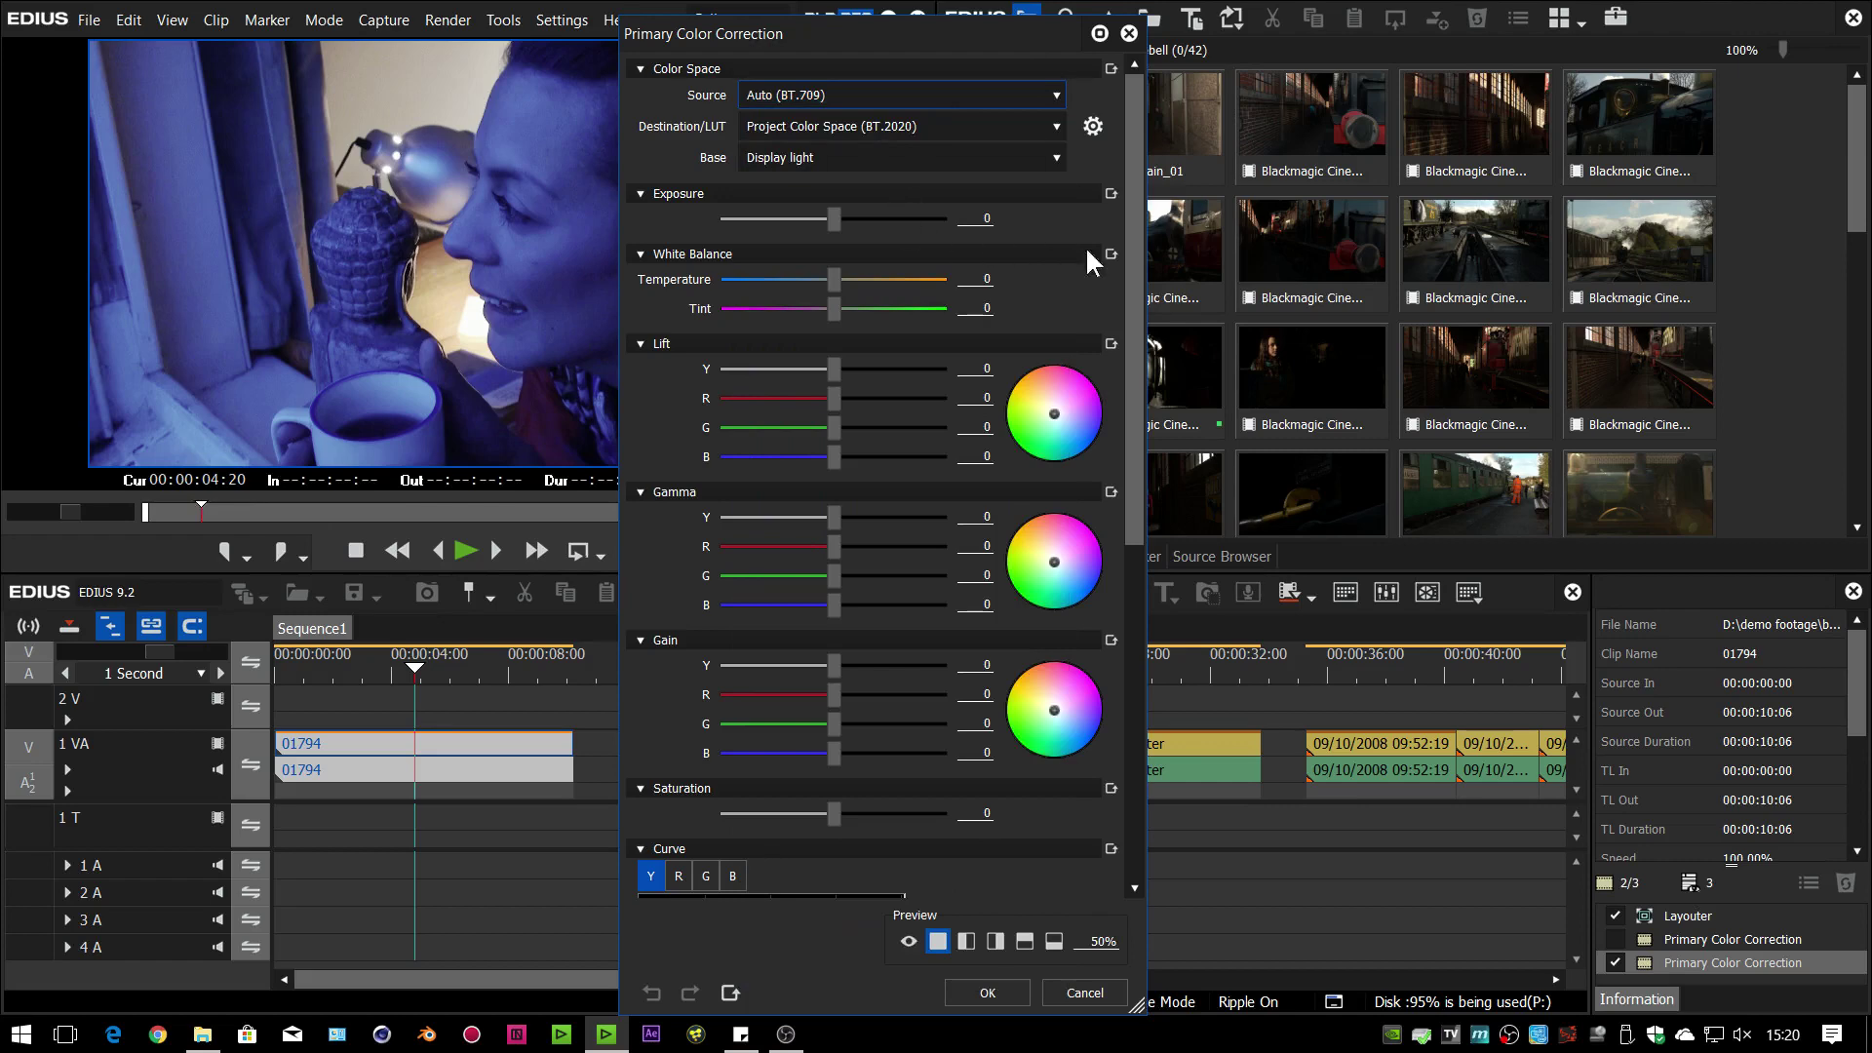
left_click(991, 96)
left_click(990, 96)
left_click(1130, 34)
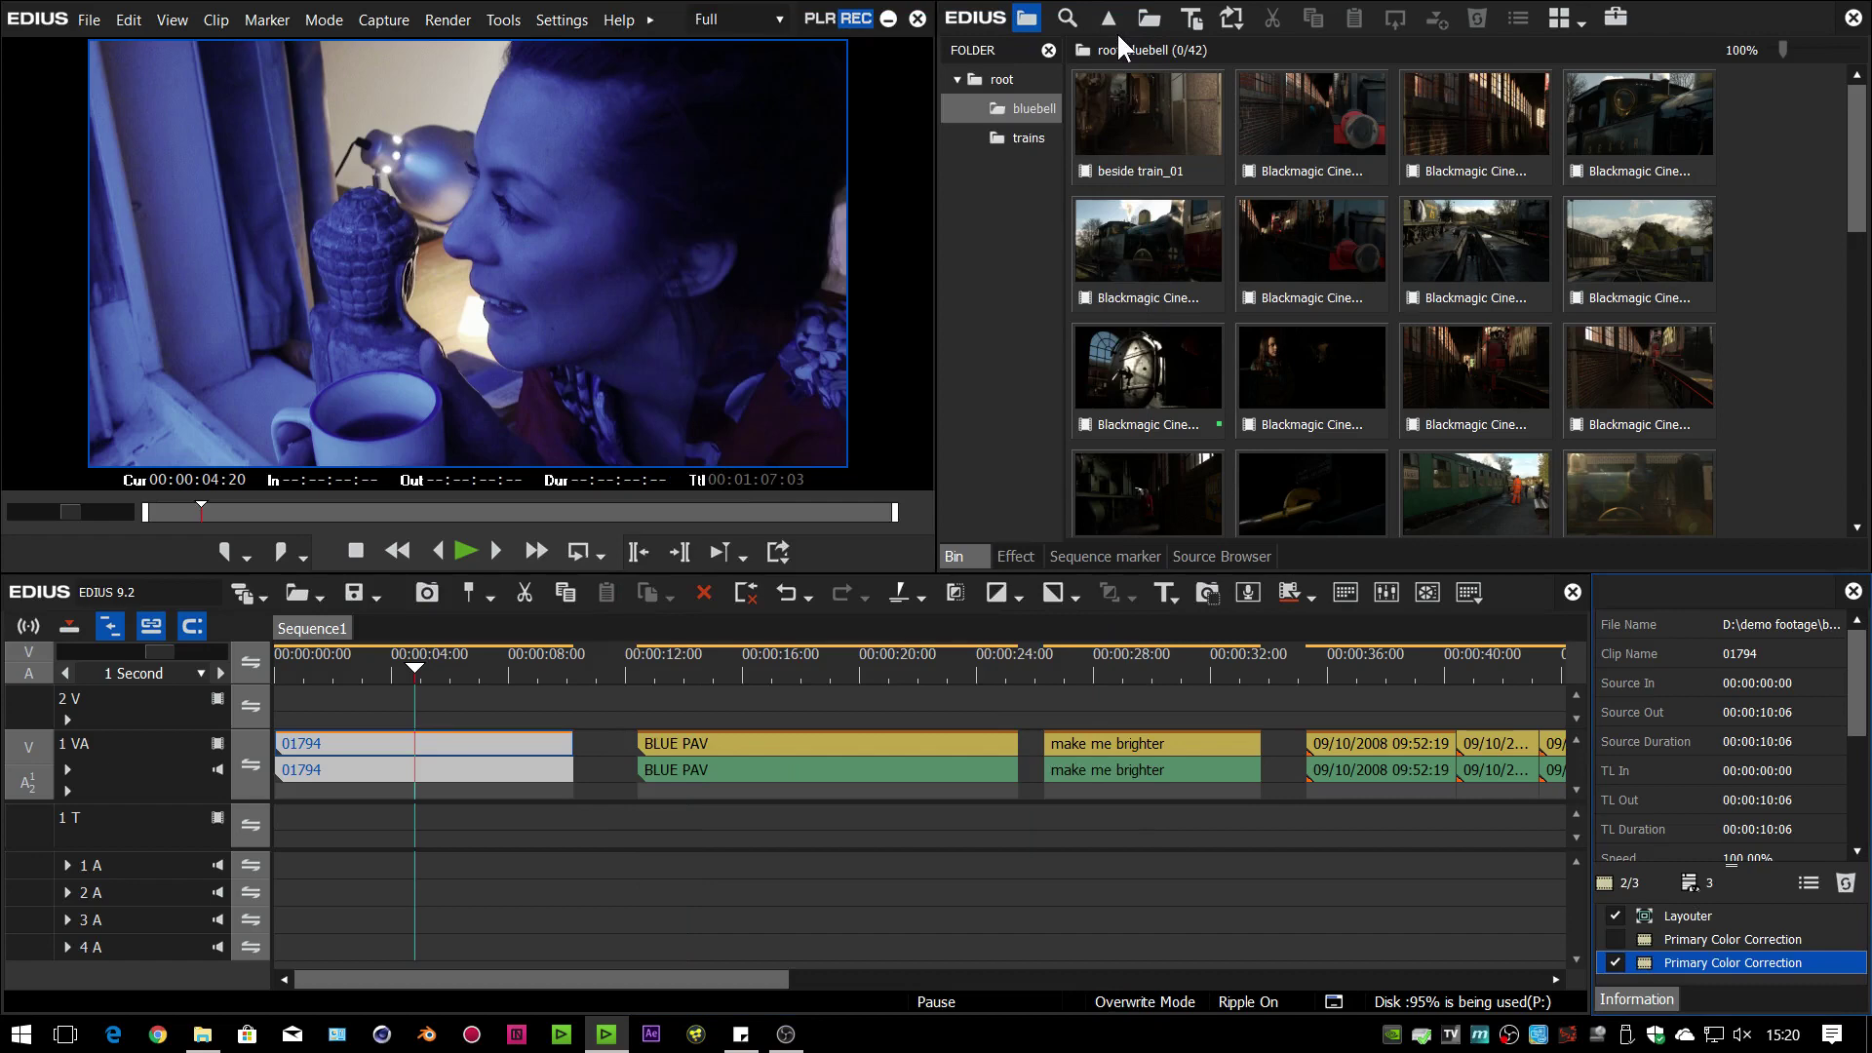
Step: Disable the ARRI ALEXA Wide Gamut/Log C color space presets from 160 ASA upward in the system settings and apply the change
left_click(562, 19)
left_click(557, 52)
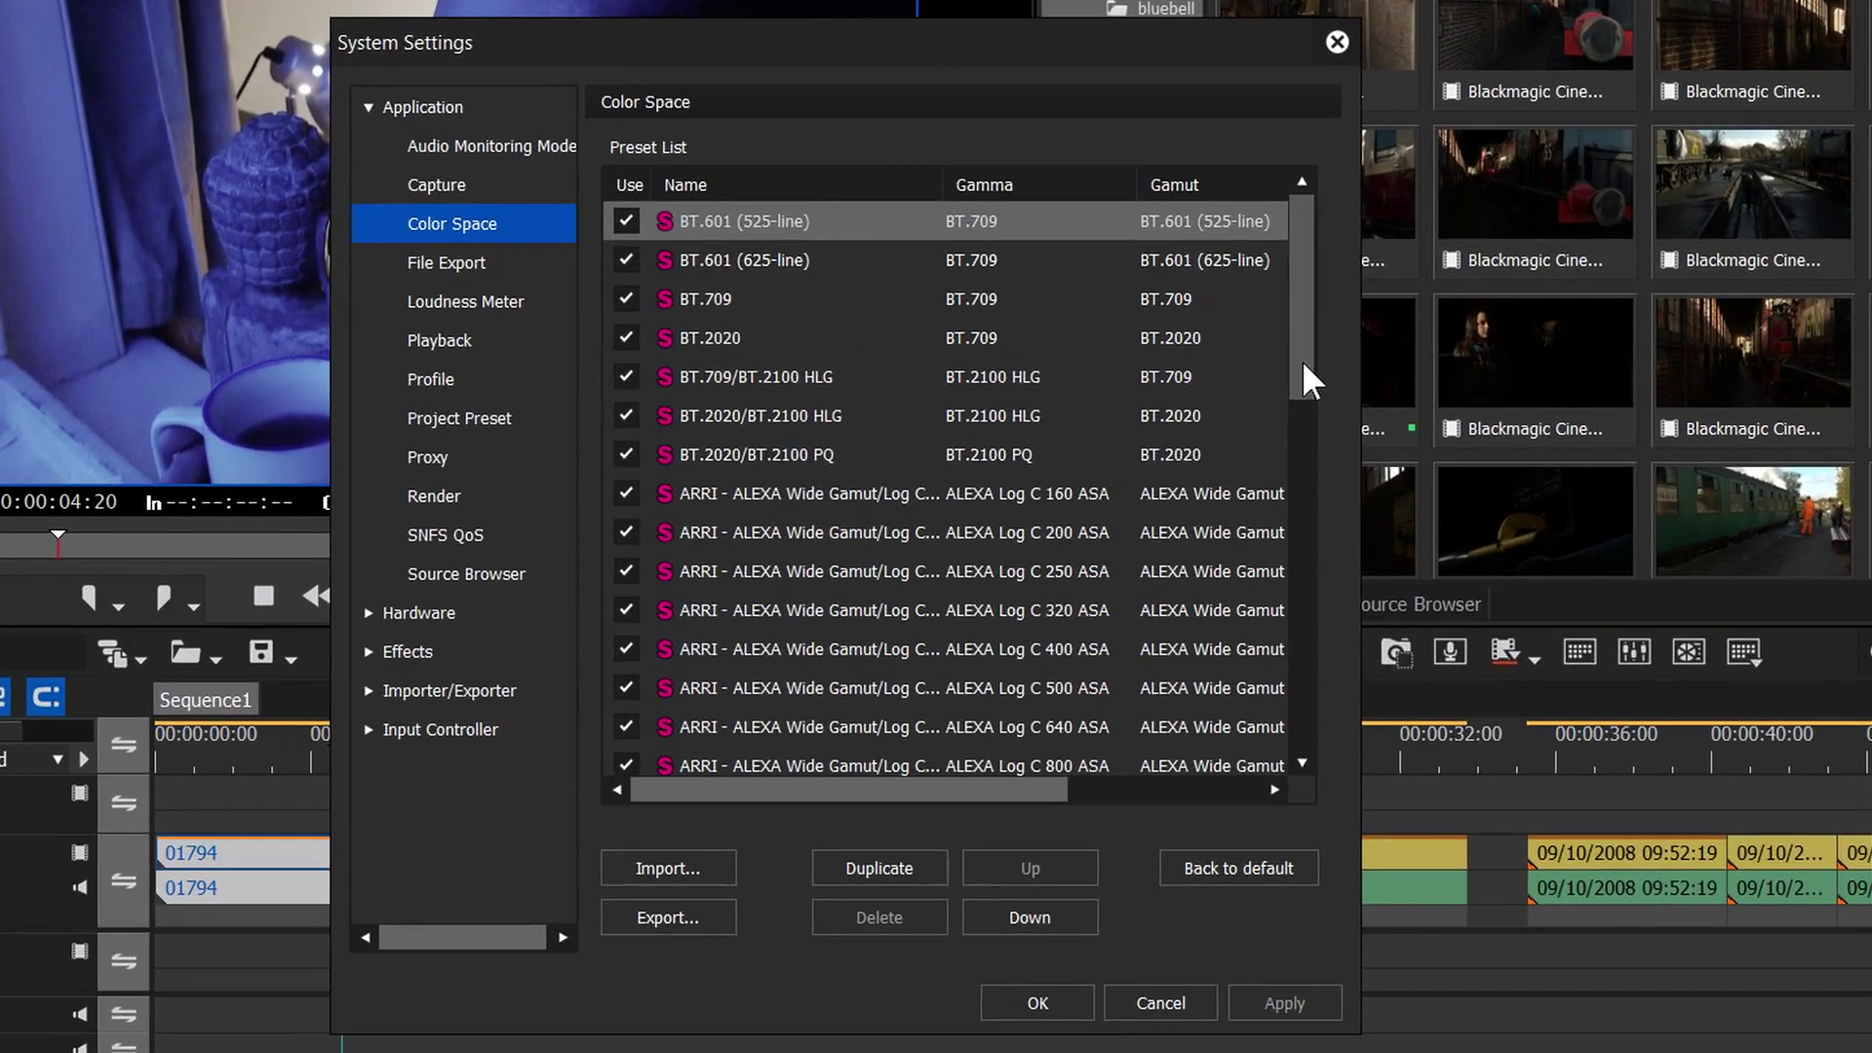
mouse_move(1285, 360)
left_mouse_down()
mouse_move(1282, 492)
mouse_move(1292, 358)
mouse_move(1287, 387)
left_mouse_up()
left_click(627, 417)
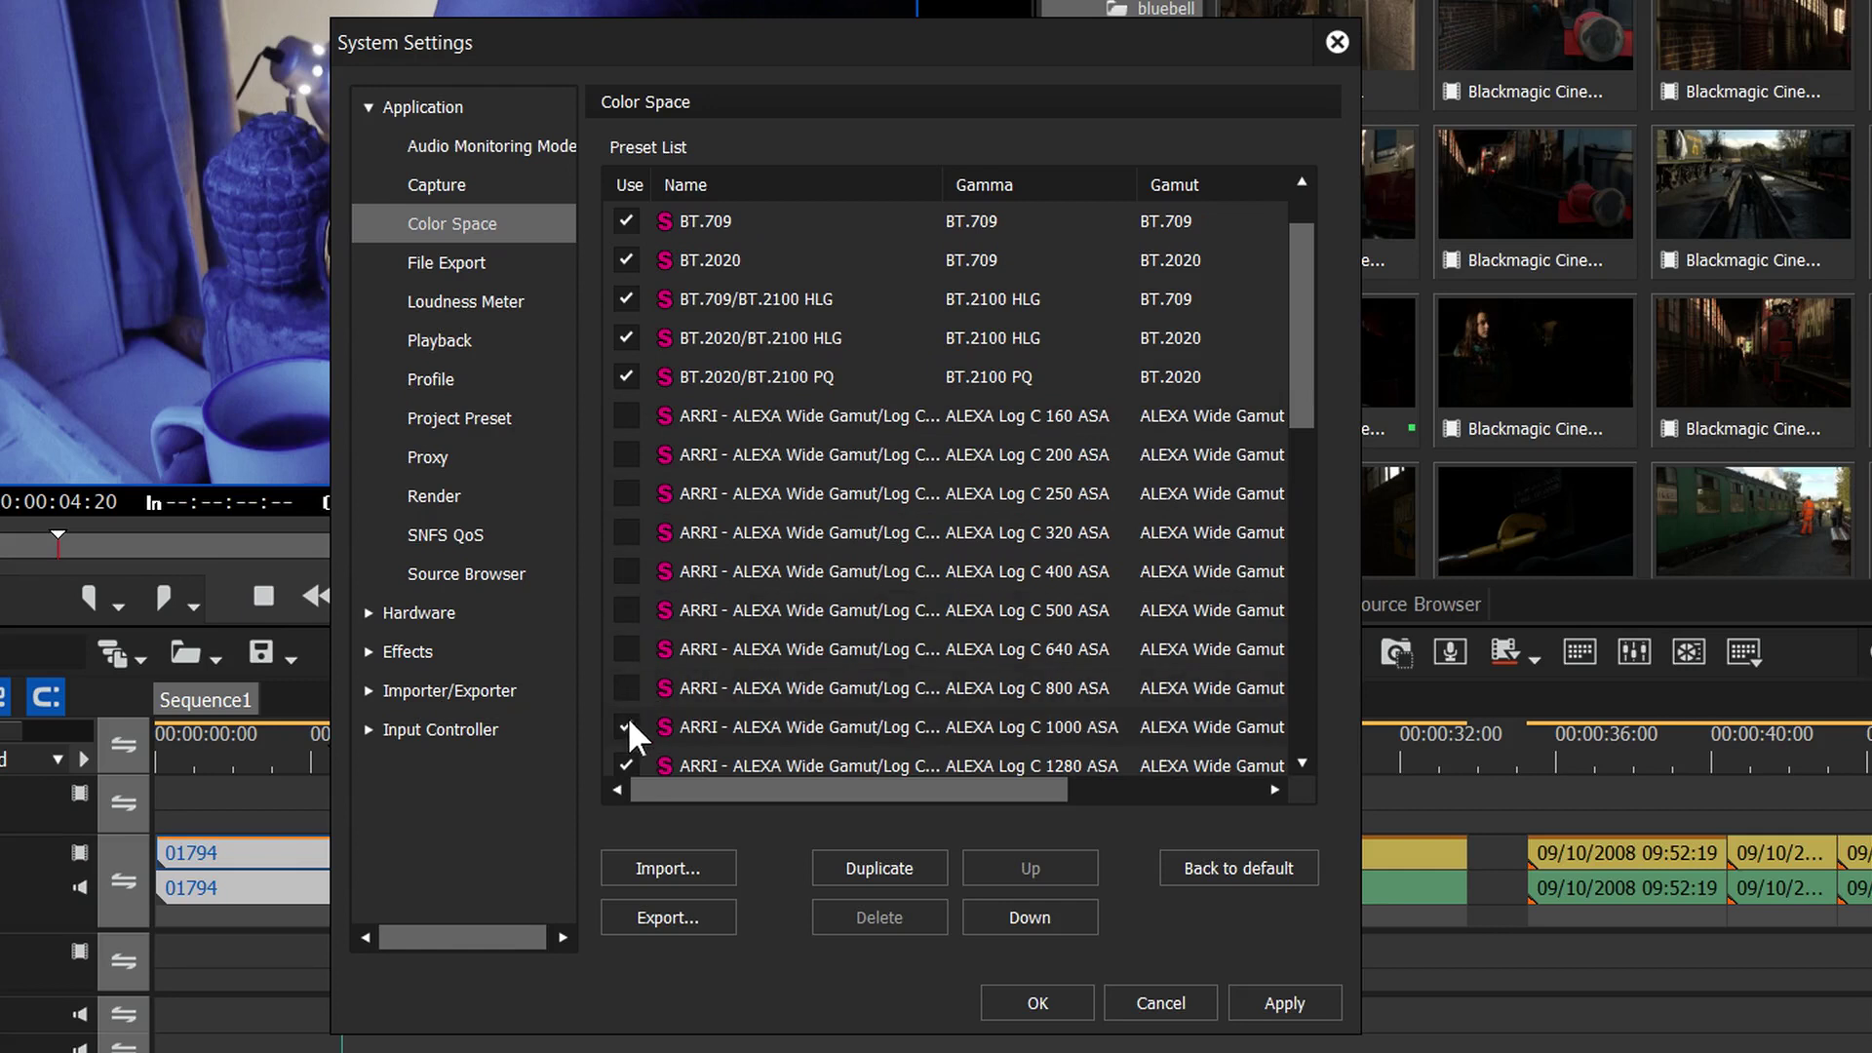
left_click_drag(1309, 417, 1319, 657)
left_click(1287, 1006)
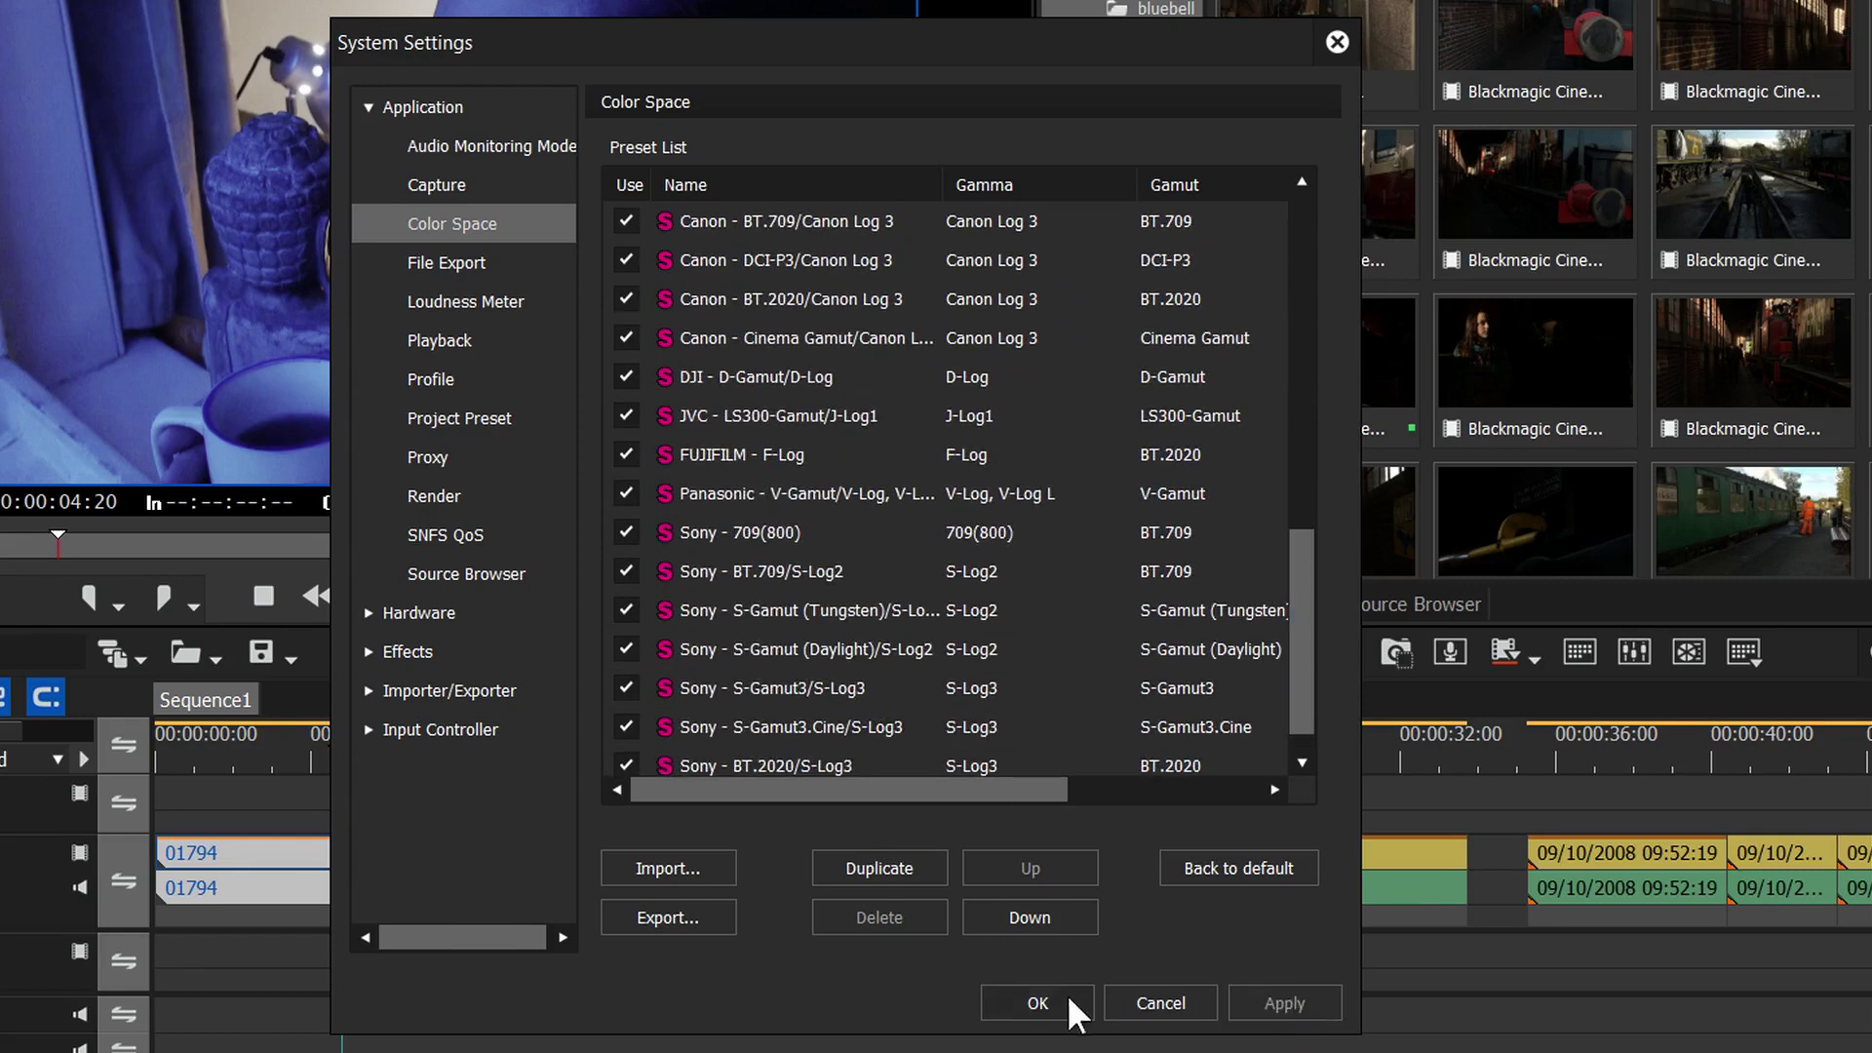
left_click(1067, 996)
left_click(441, 578)
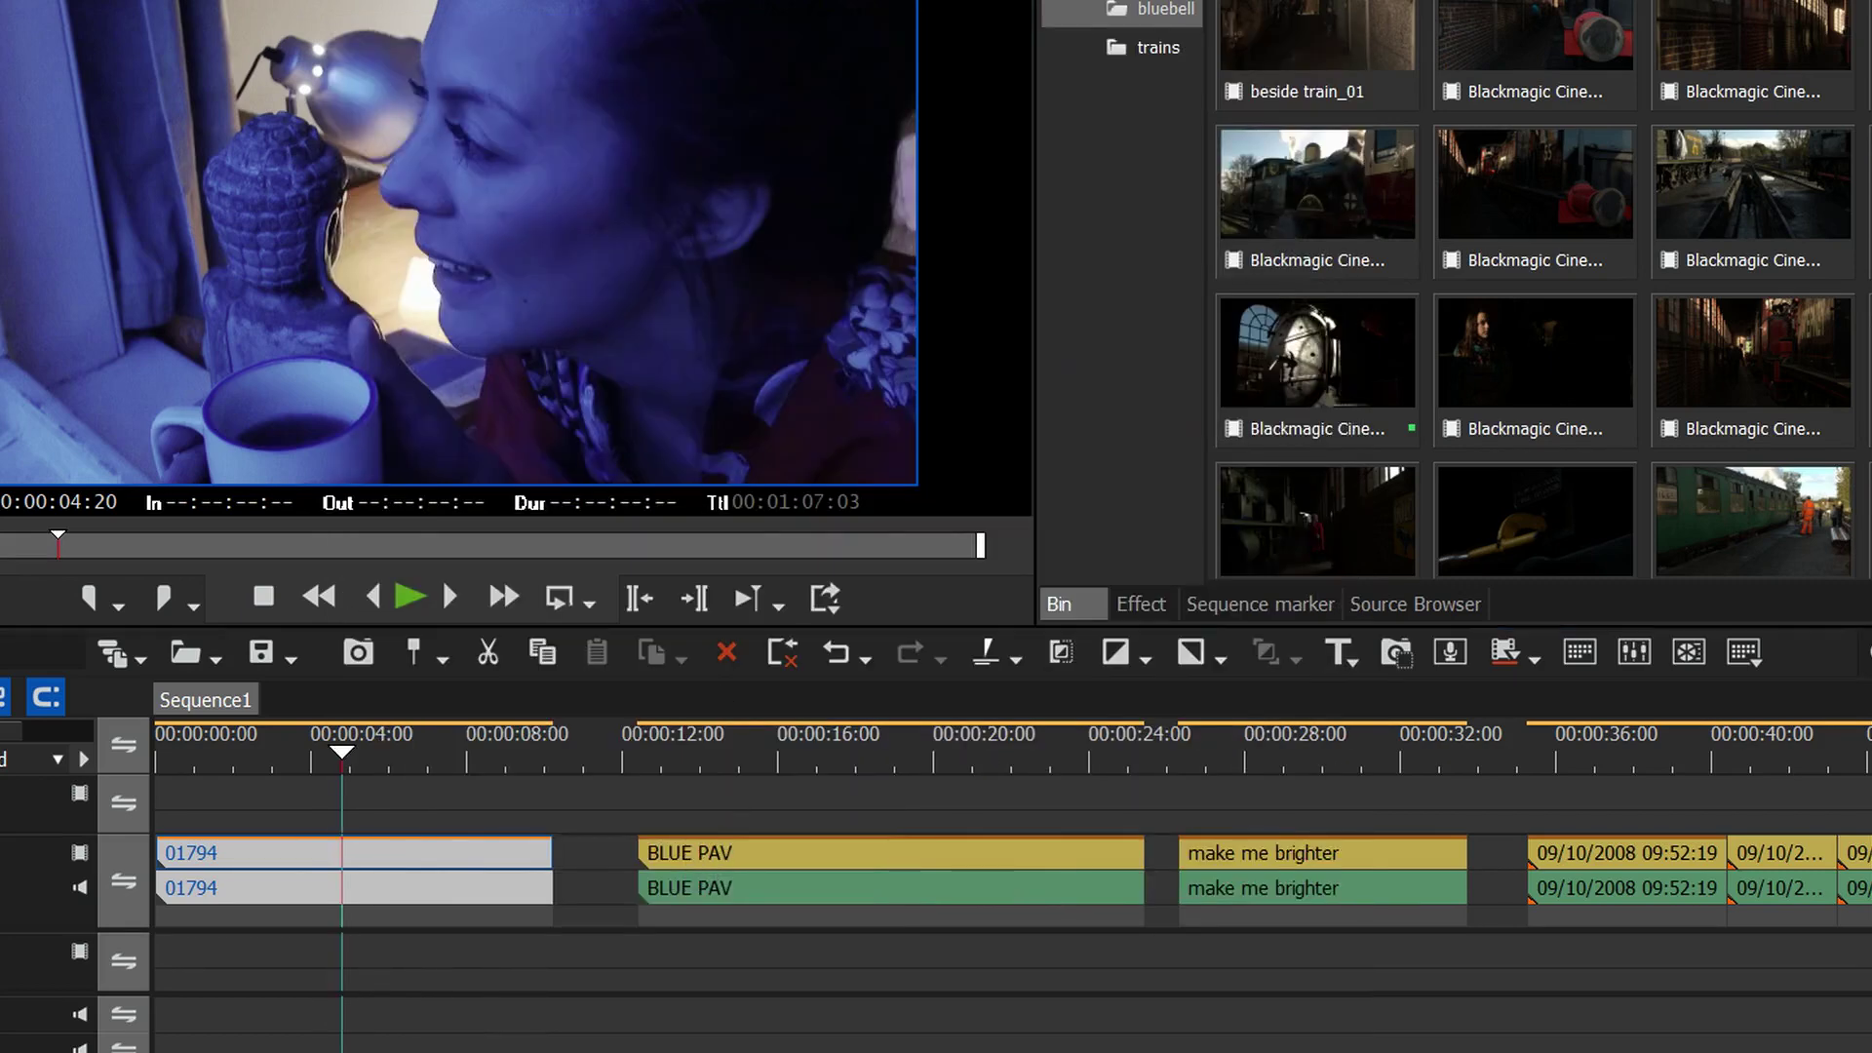
left_click(995, 8)
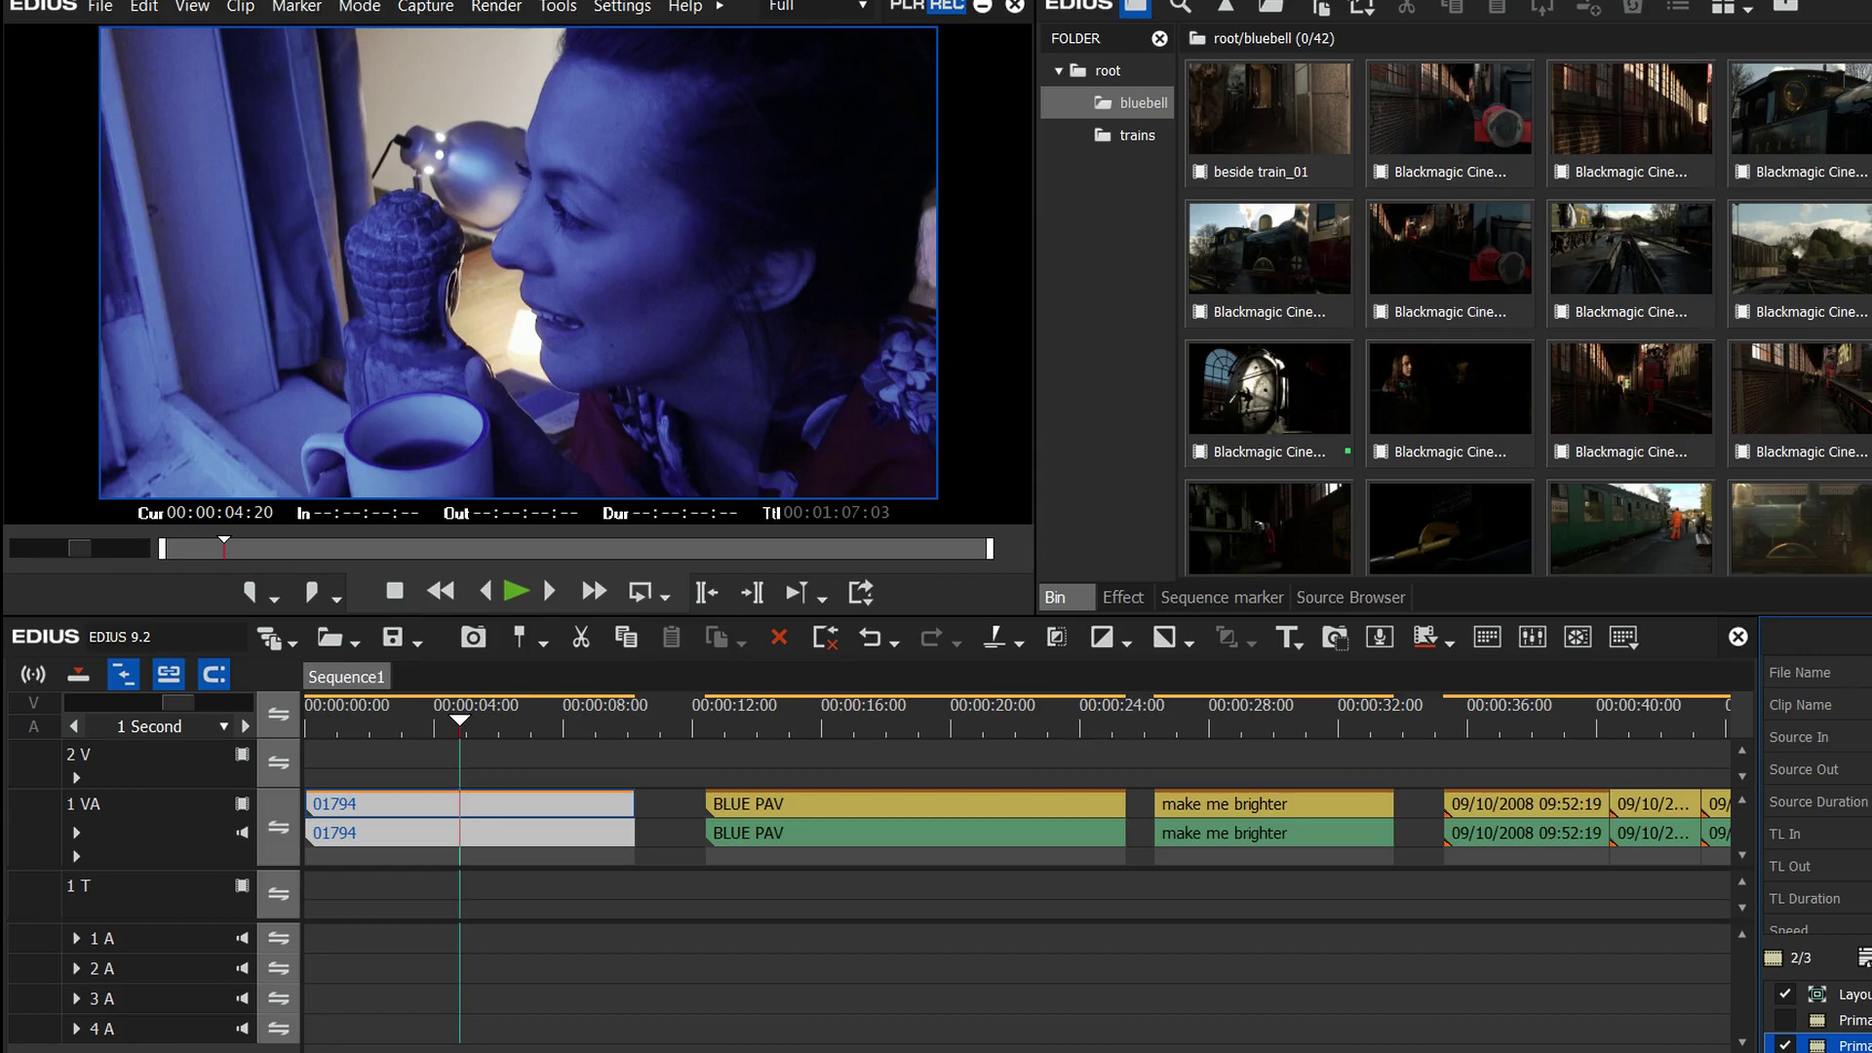
Step: Switch from EDIUS to Mync, show the clips in the Work 4K-334gb catalog, and widen the clip list area
left_click(984, 7)
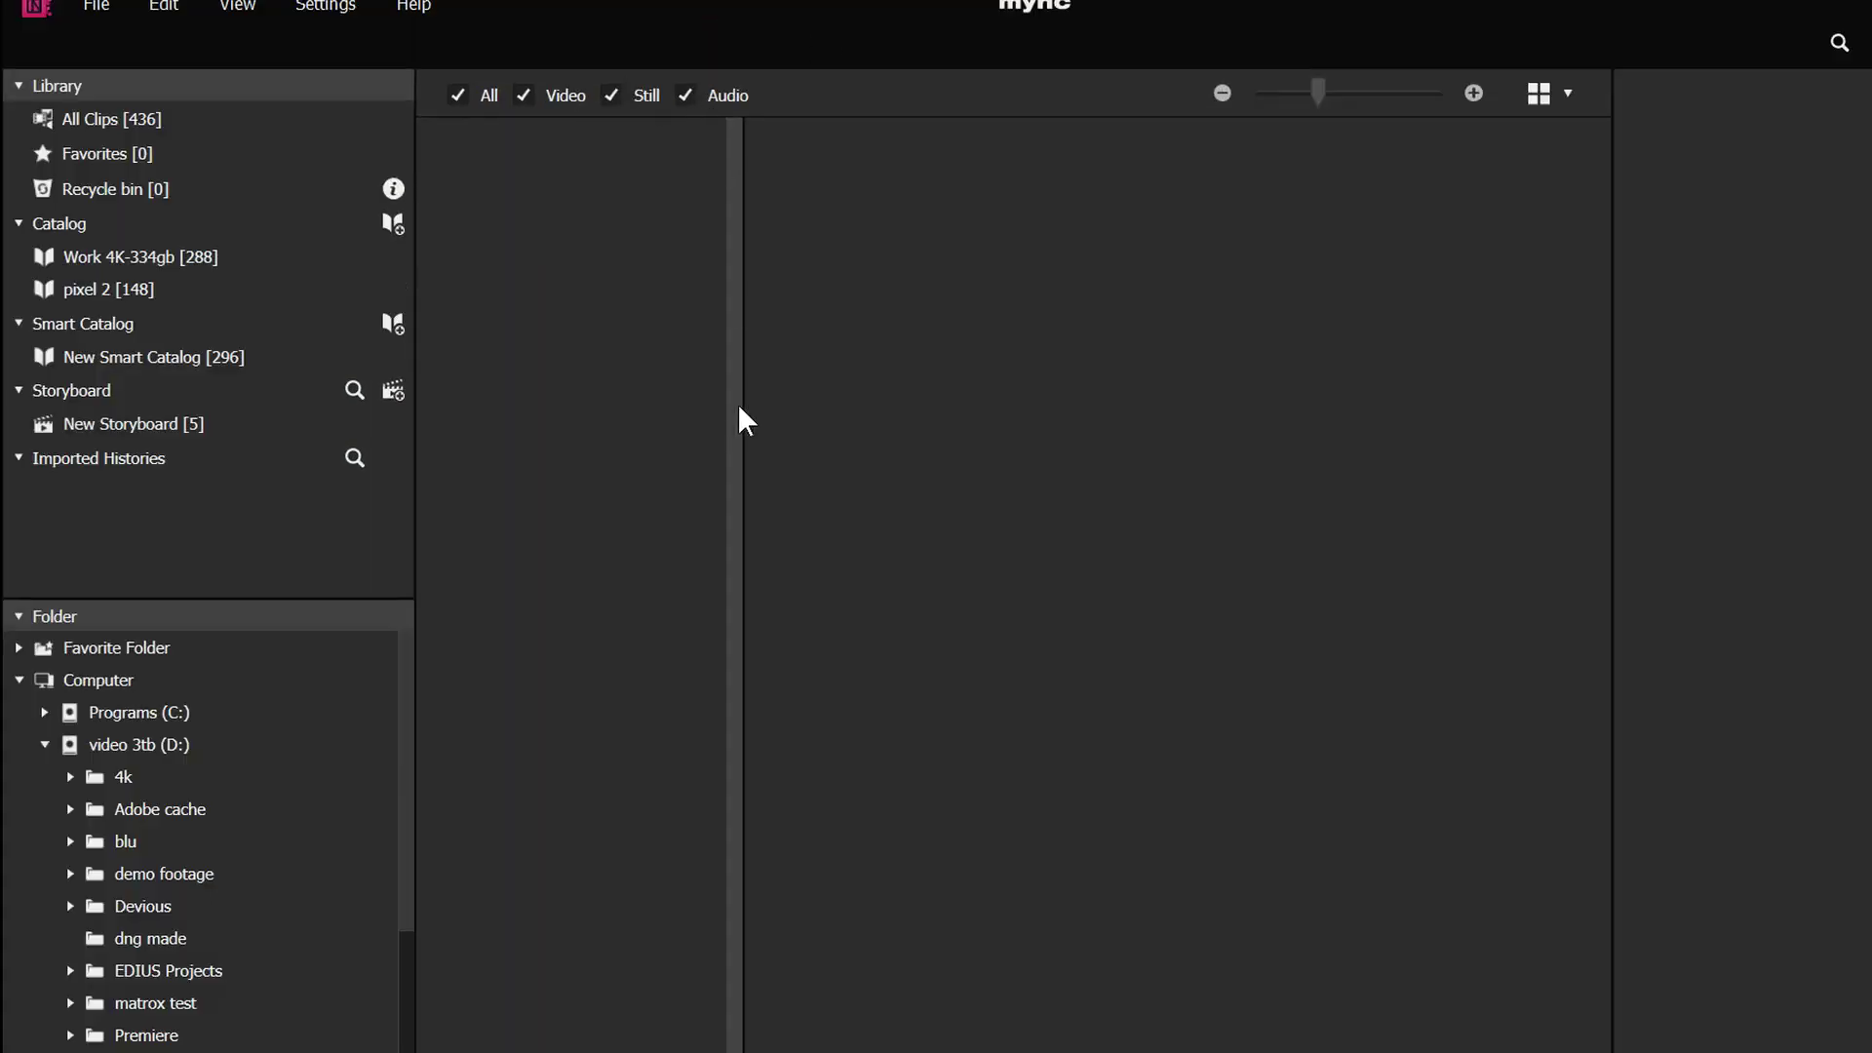
left_click(251, 260)
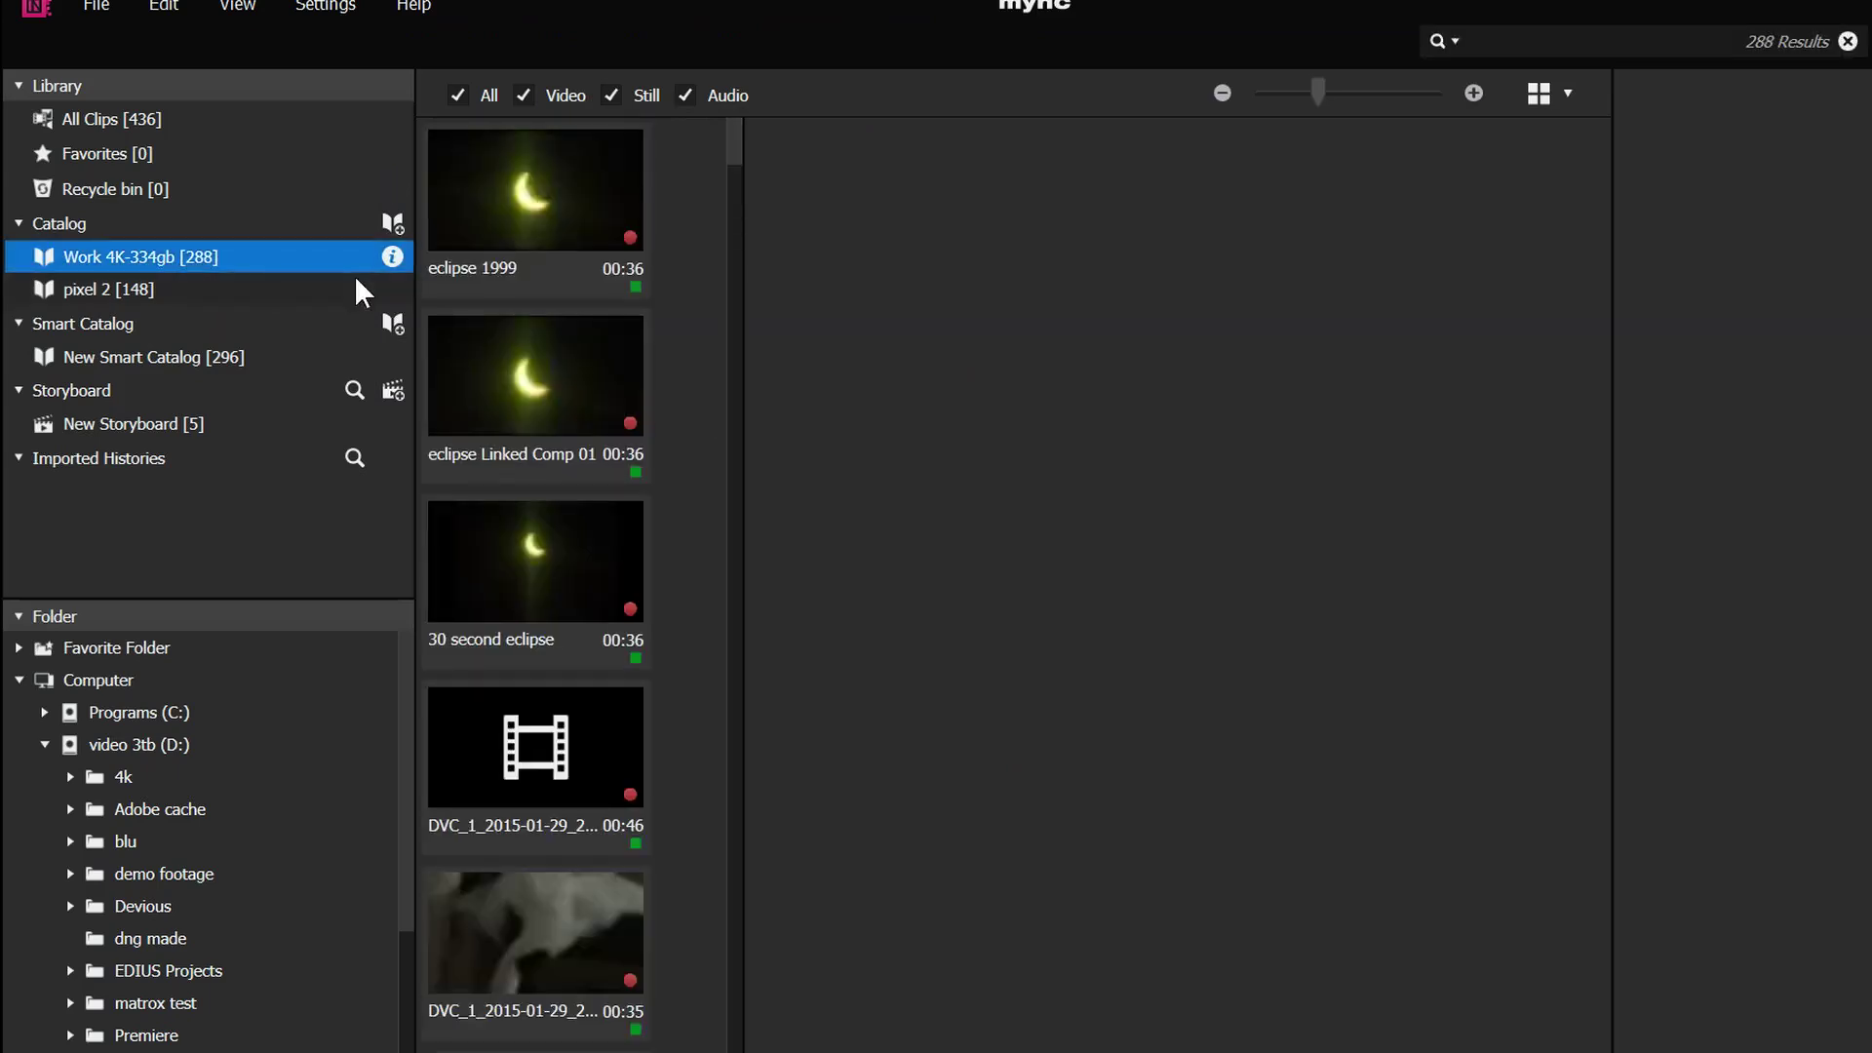
left_click_drag(744, 388, 836, 385)
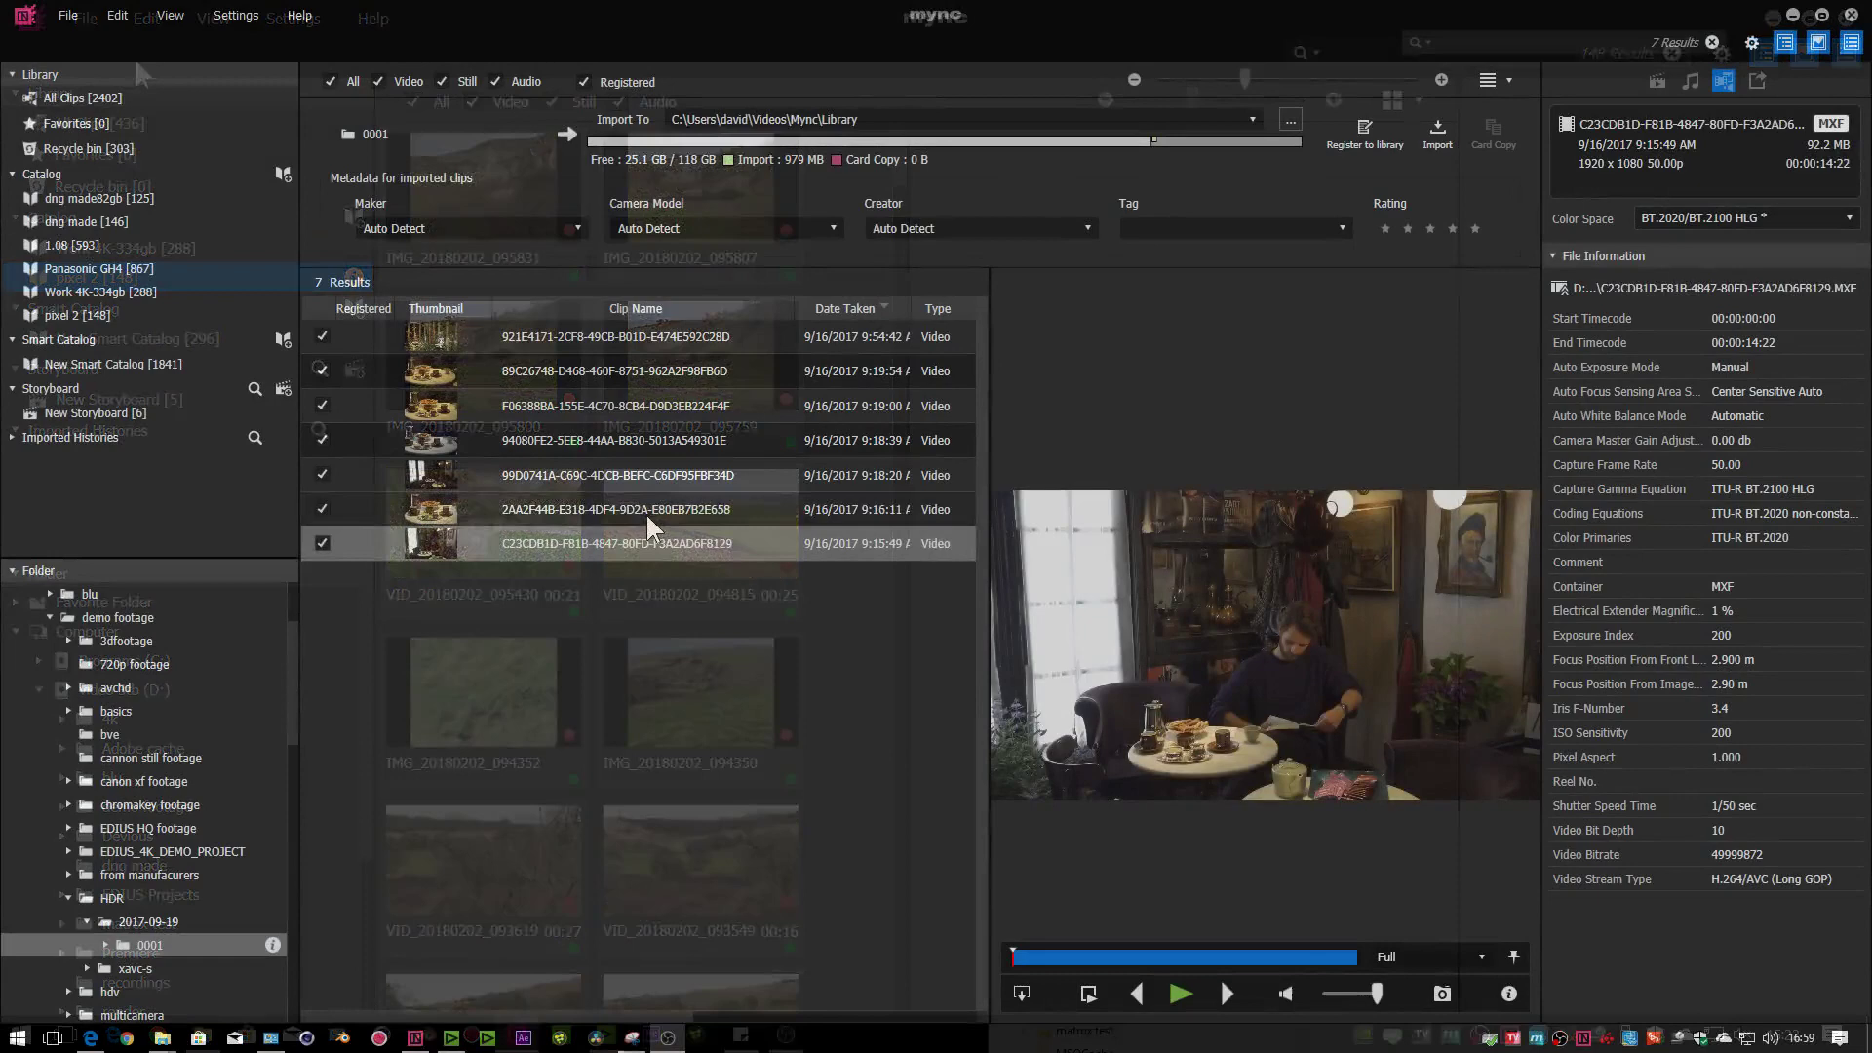
Step: Examine the previews, color space and file information of several MXF clips in the HDR footage folder 0001
left_click(643, 504)
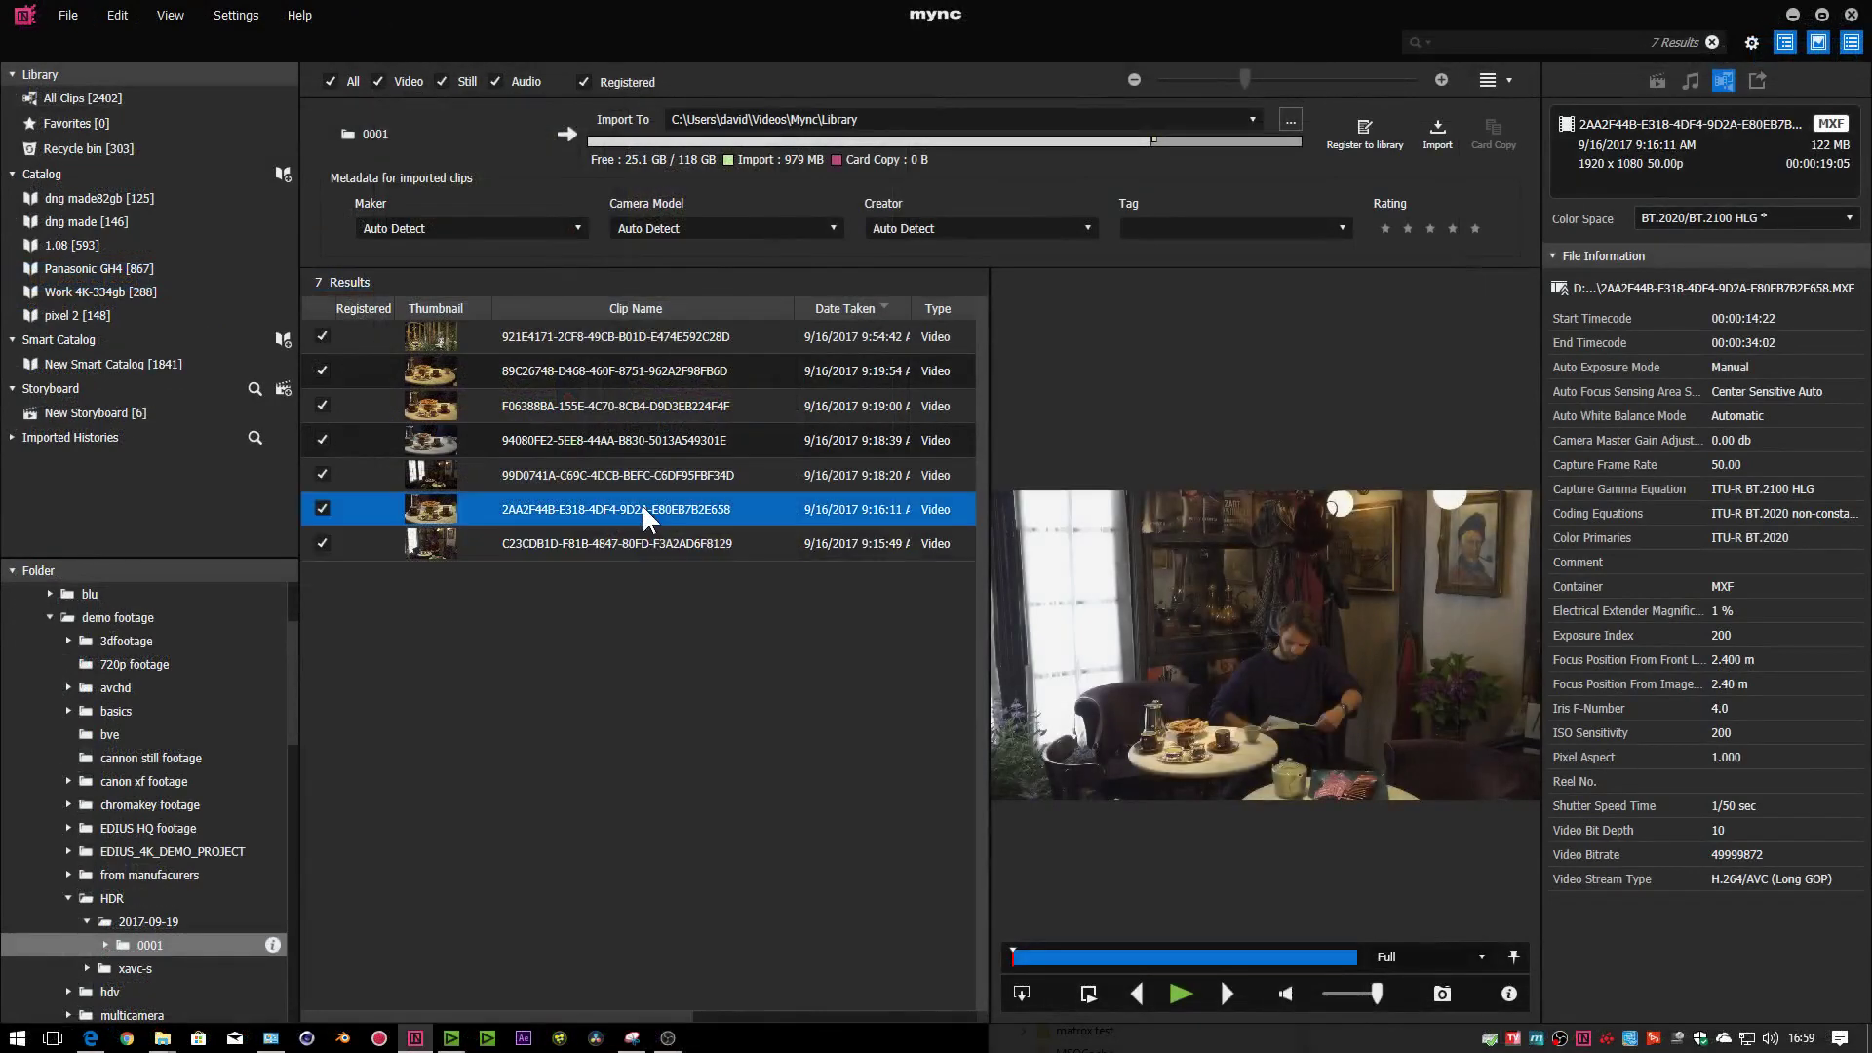
left_click(654, 441)
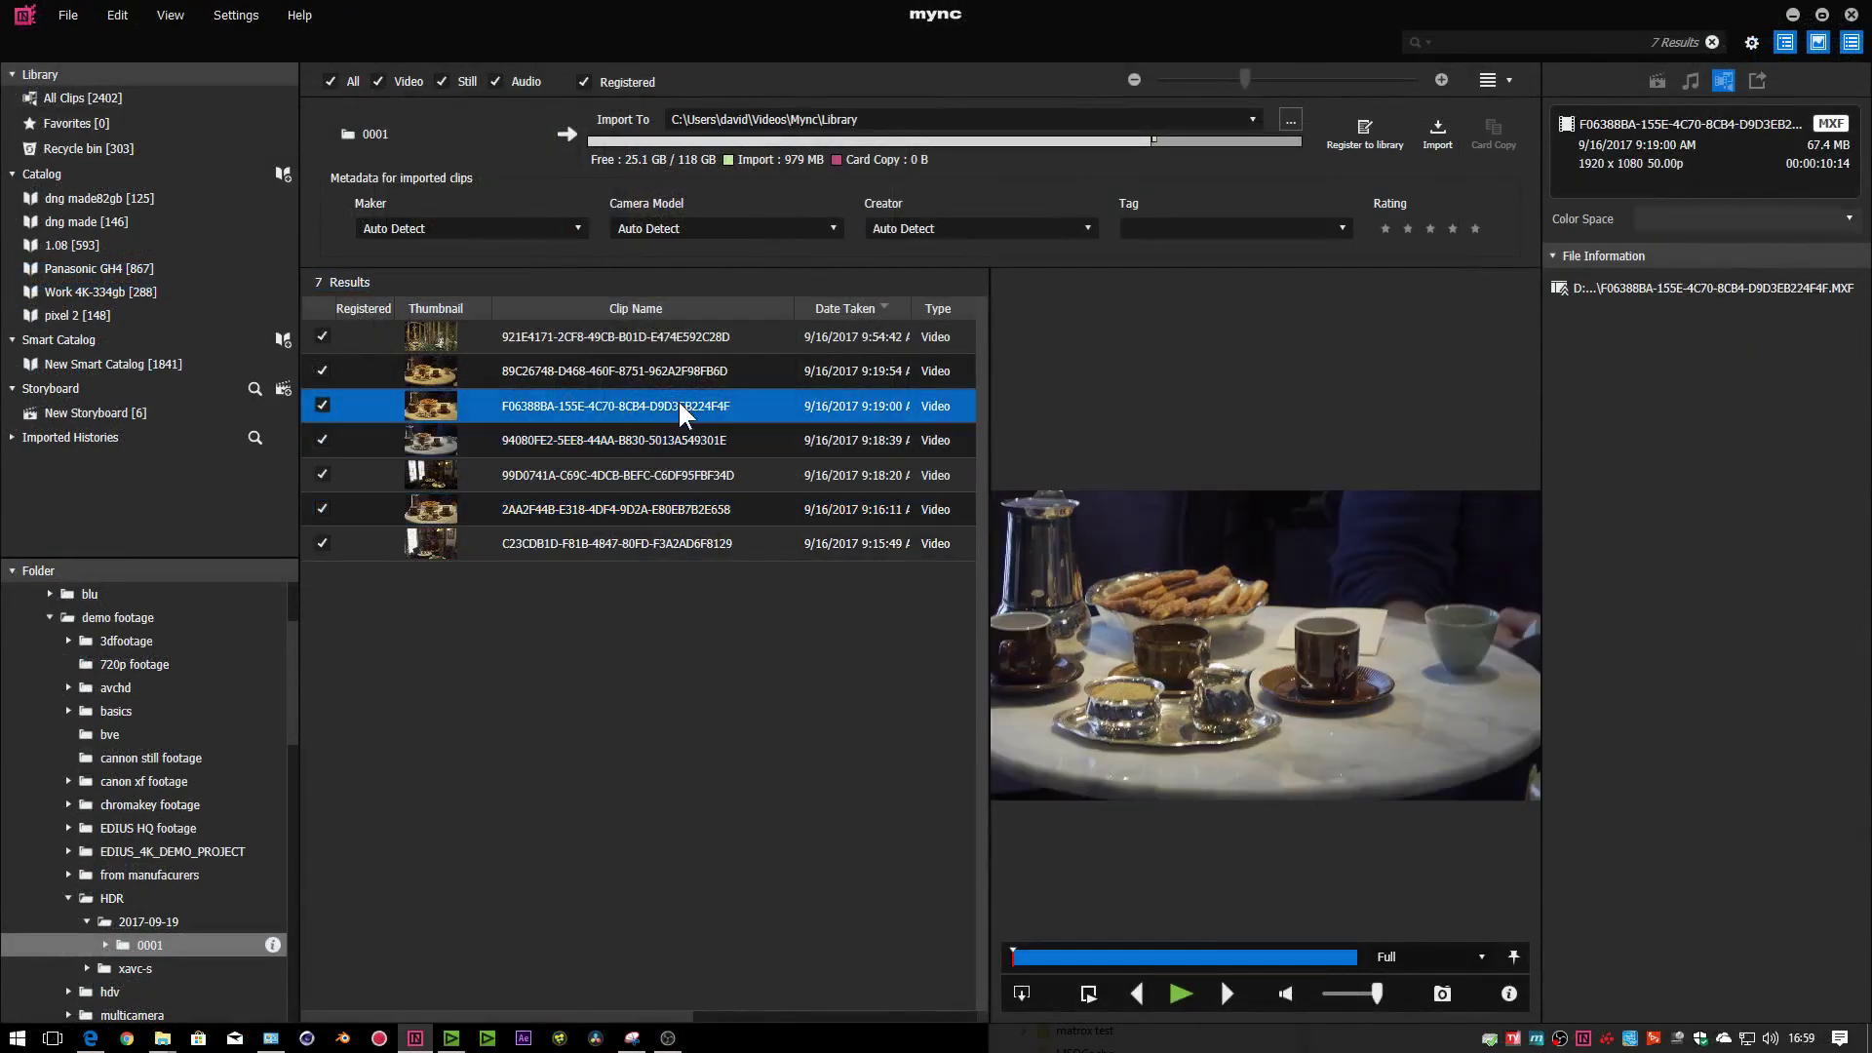
left_click(667, 369)
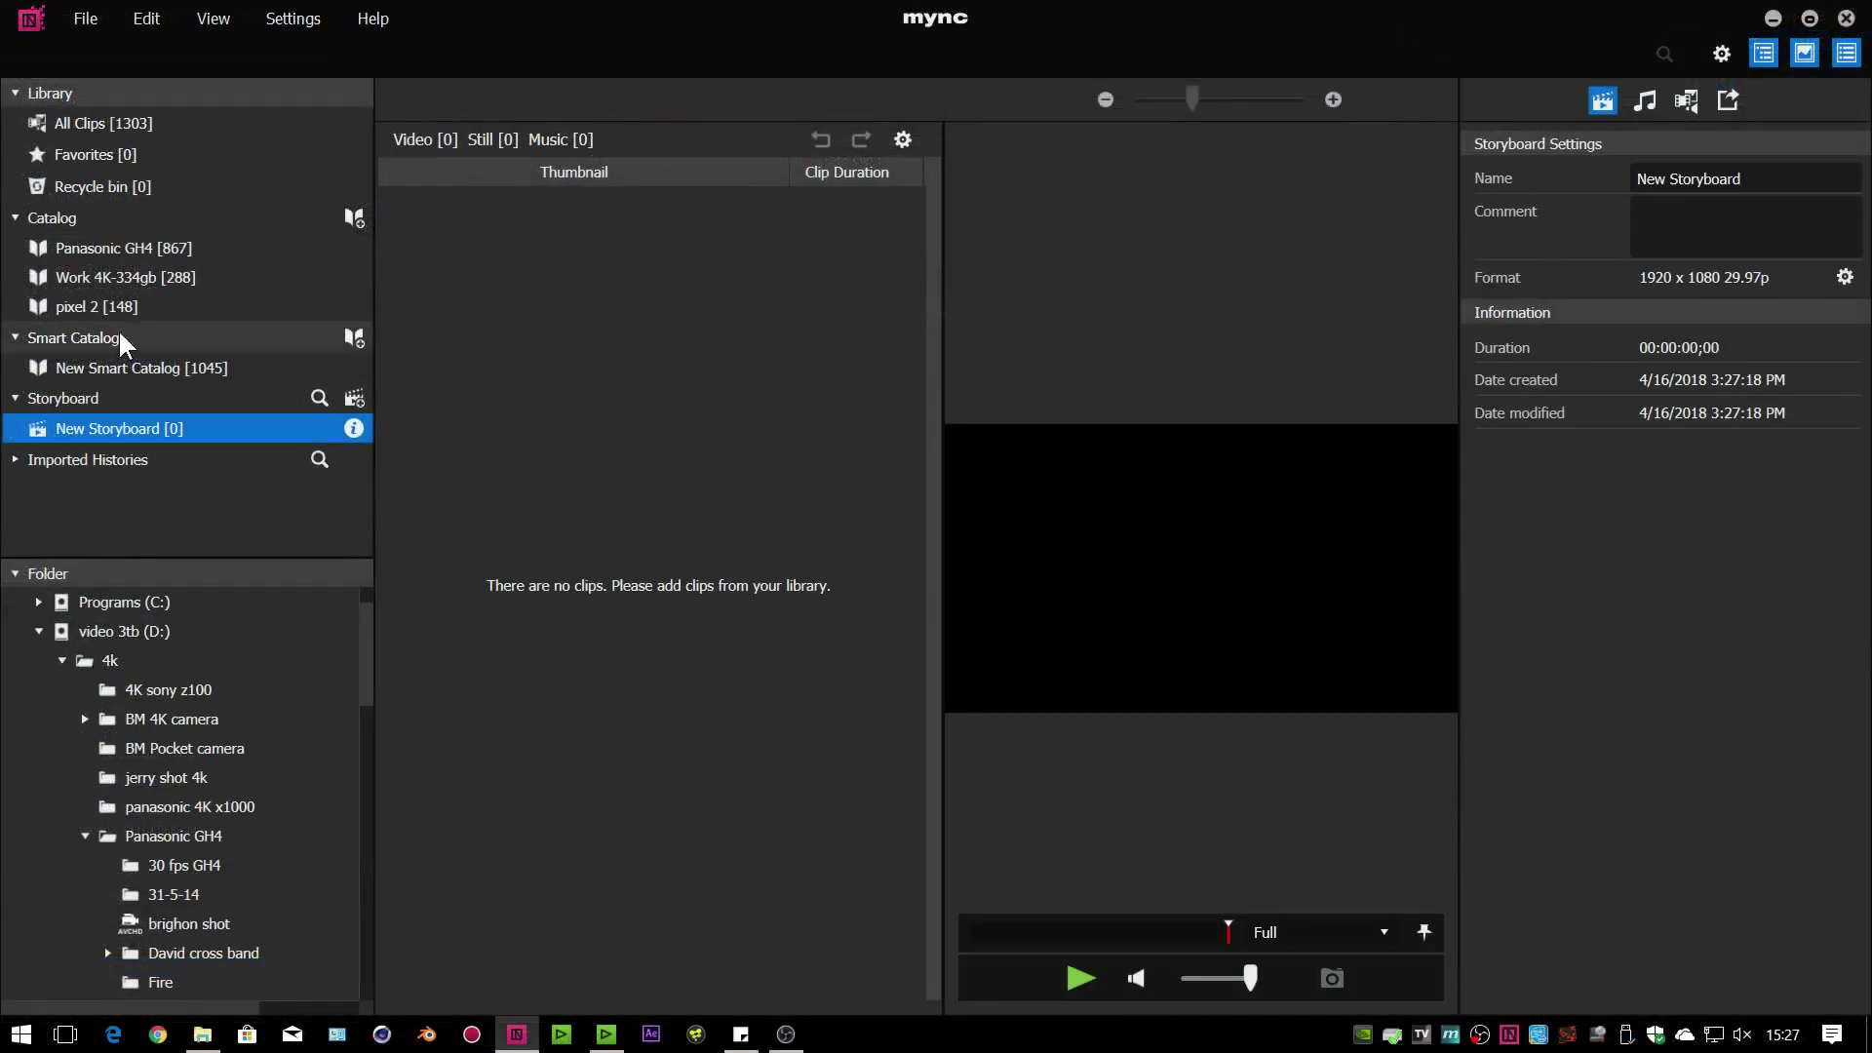
Step: Add six consecutive Panasonic X1000 clips from the New Smart Catalog to New Storyboard, from the 01:53 leaf clip through the 00:39 clip
left_click(136, 367)
left_click(922, 293)
left_click(726, 636, "shift")
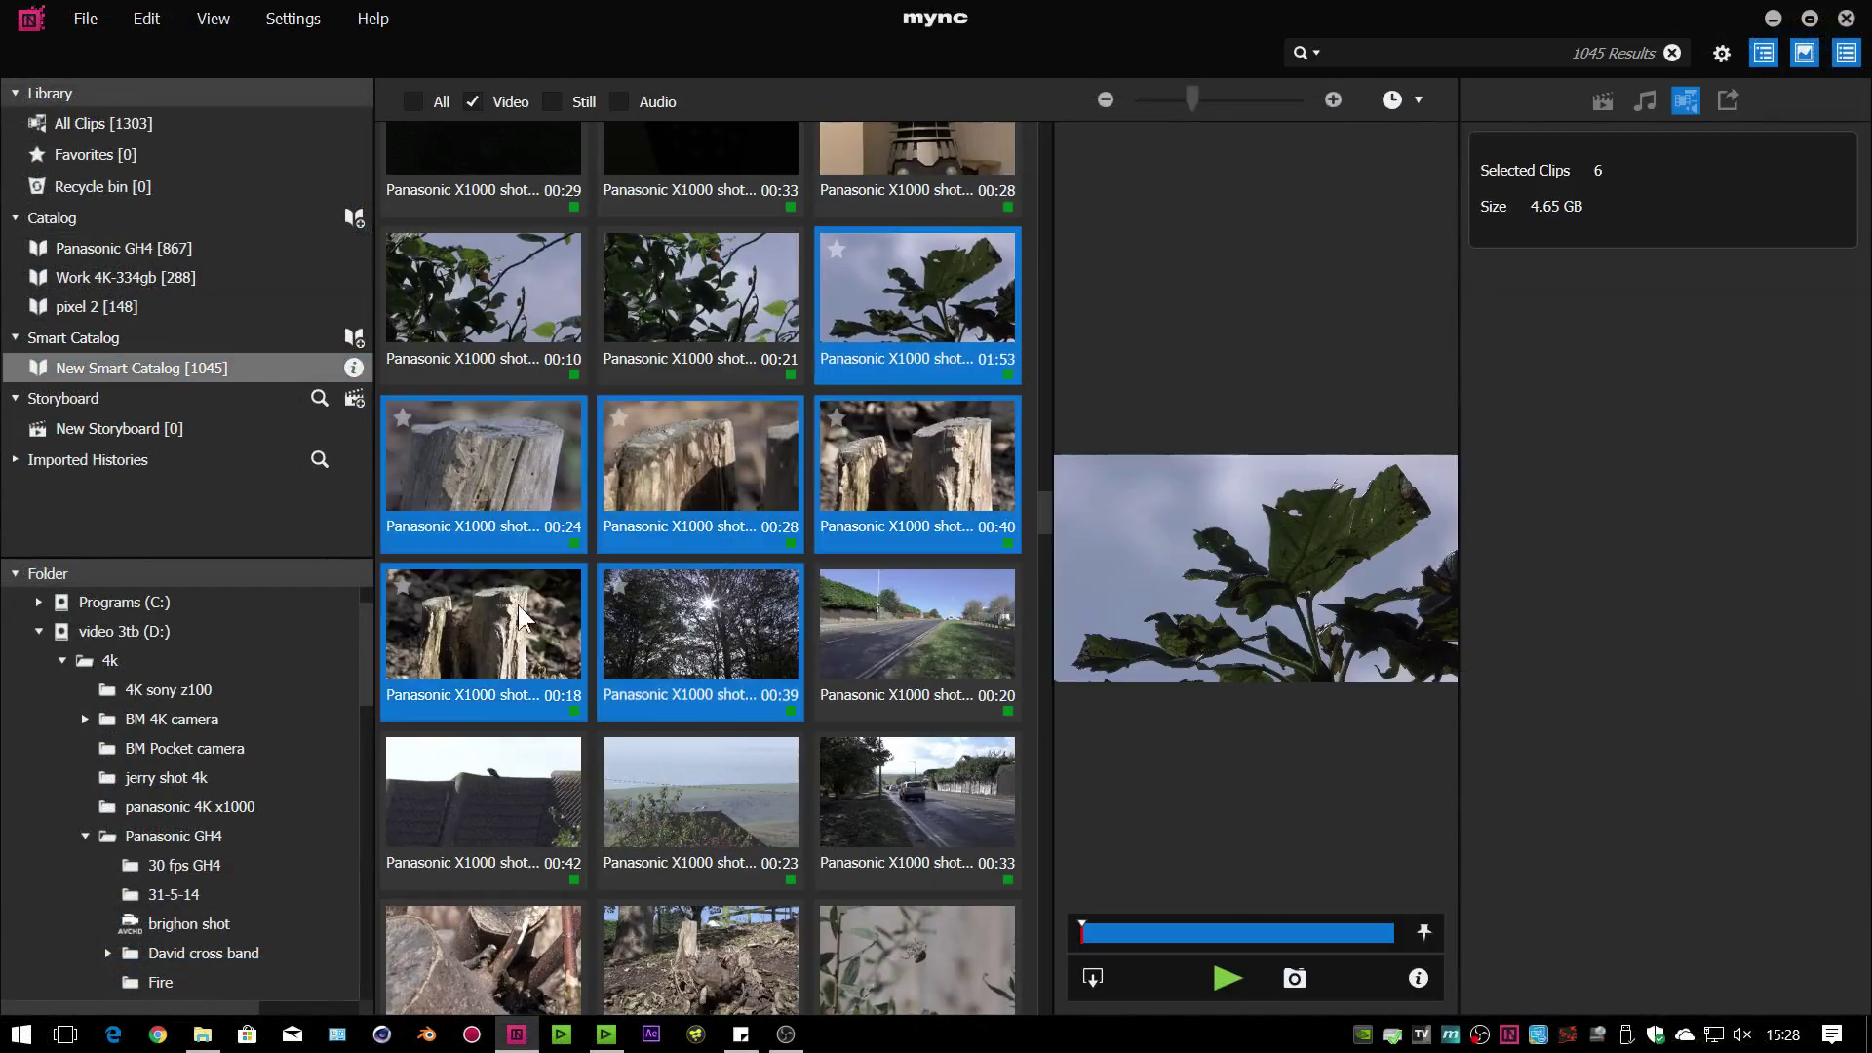
left_click_drag(727, 637, 137, 428)
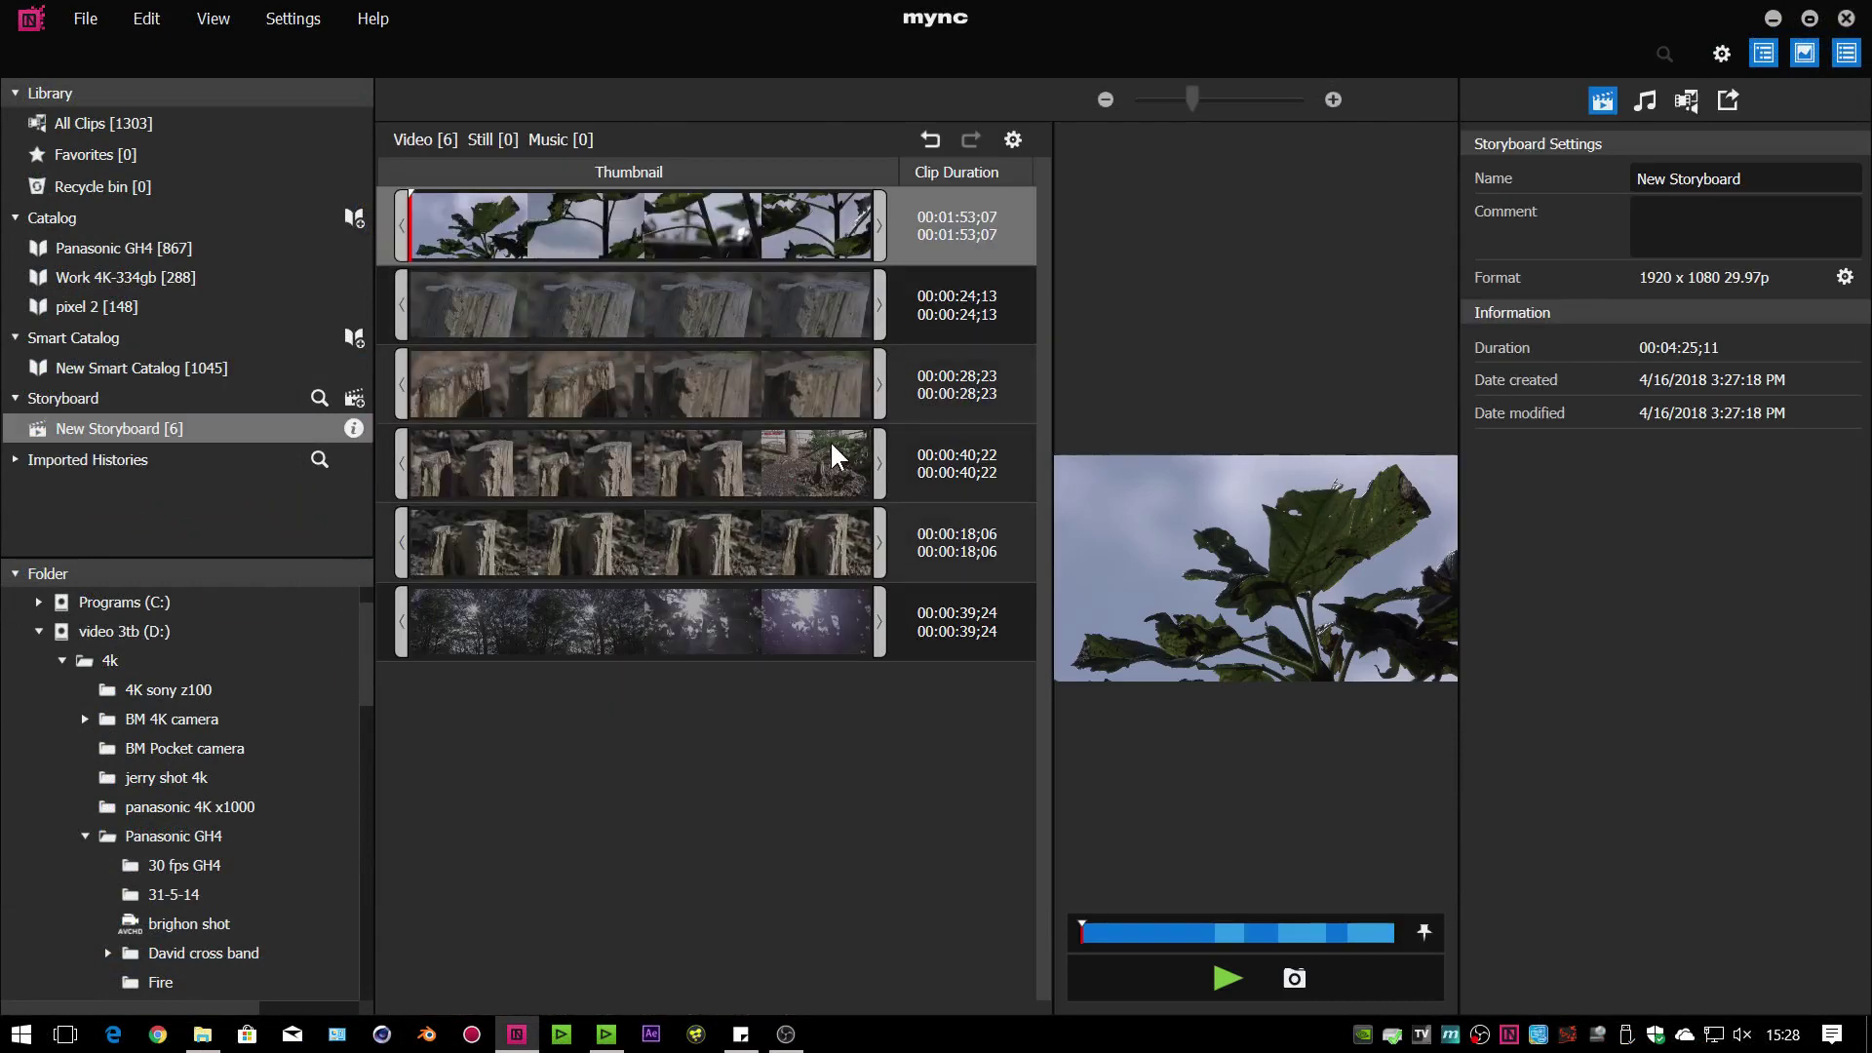
Step: Open the storyboard's export settings and set the codec to H.265/HEVC
left_click(1728, 101)
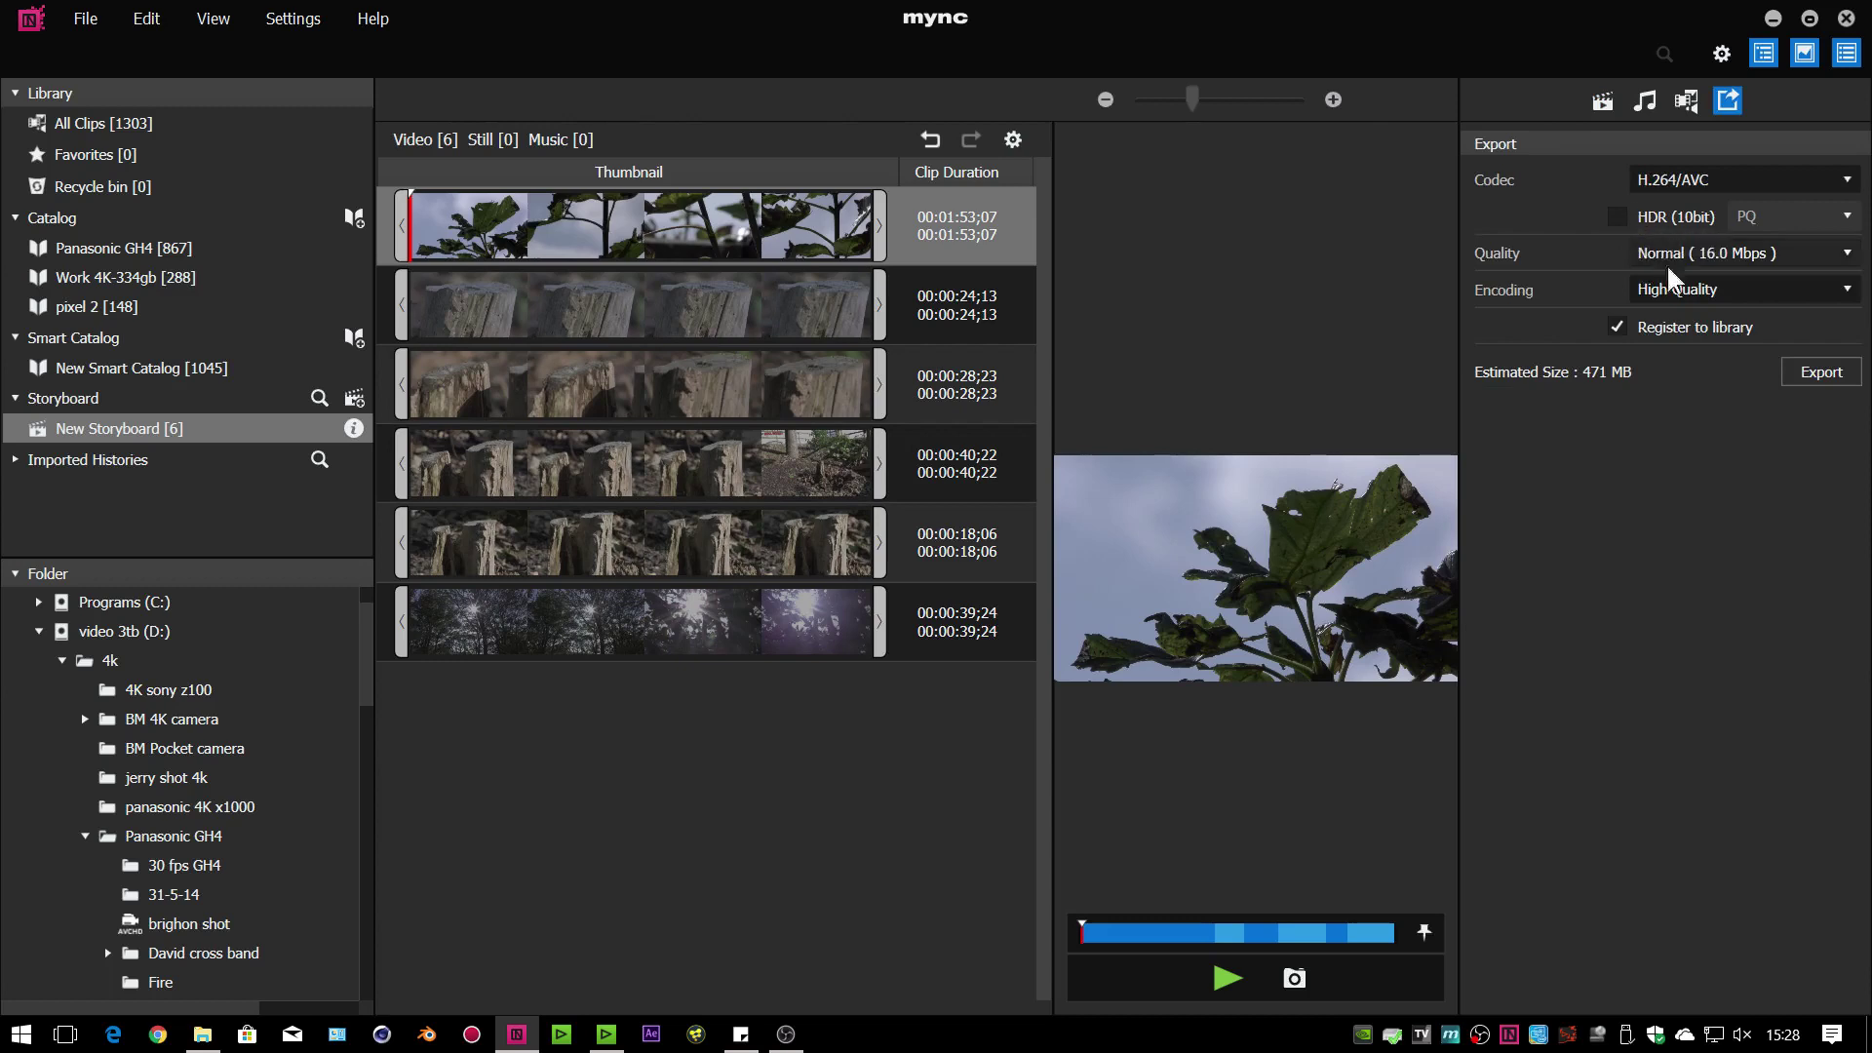
left_click(1798, 183)
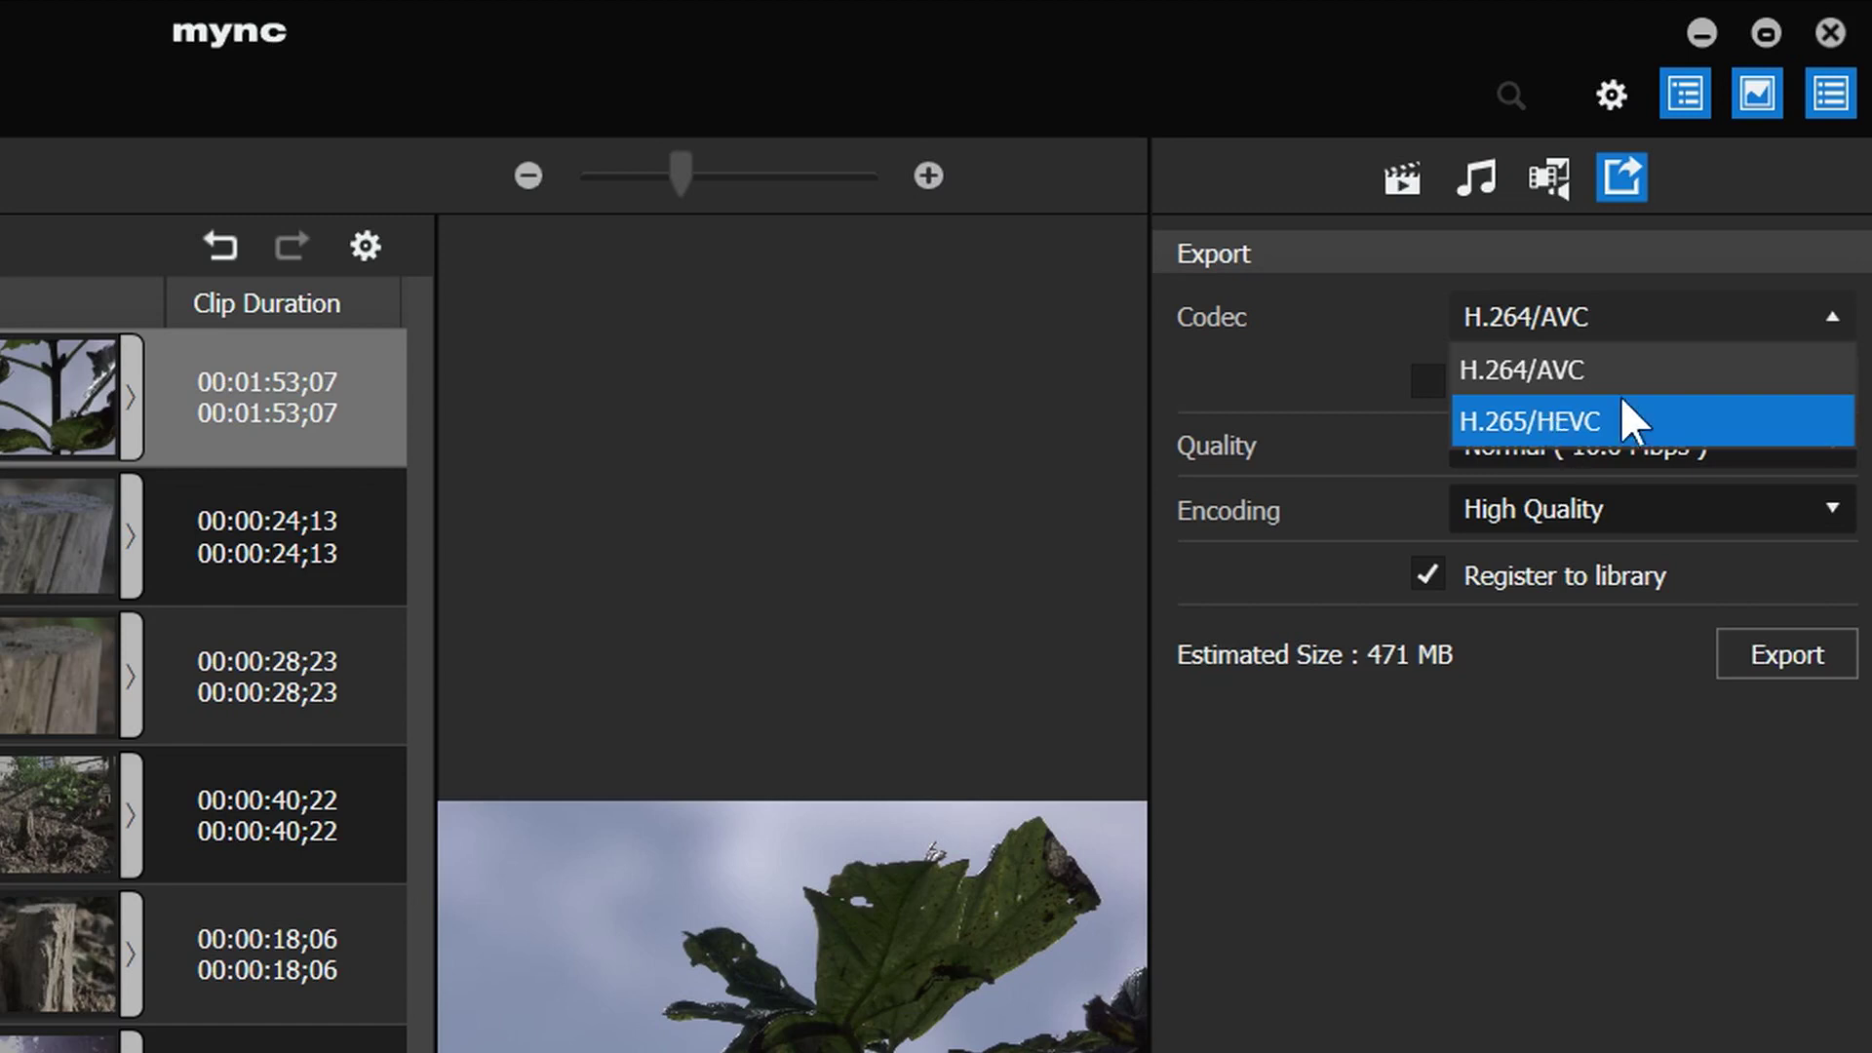
left_click(1493, 420)
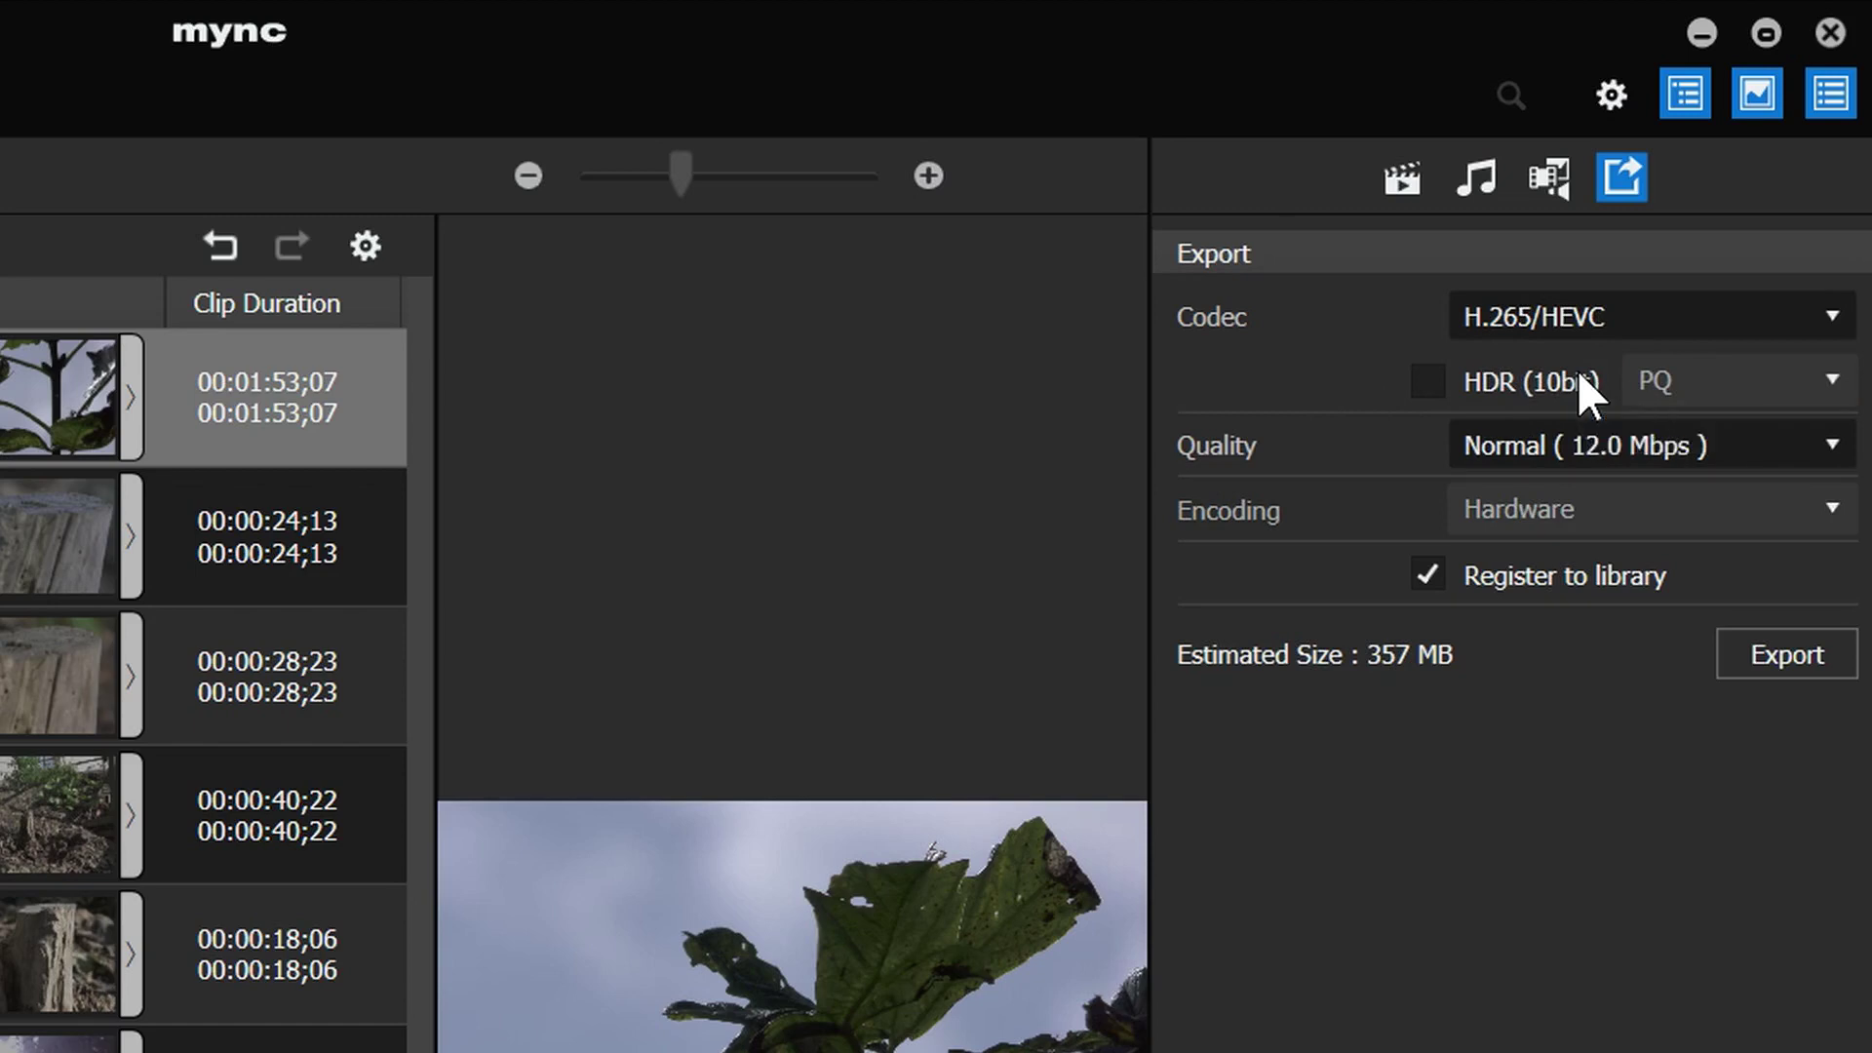
left_click(1580, 318)
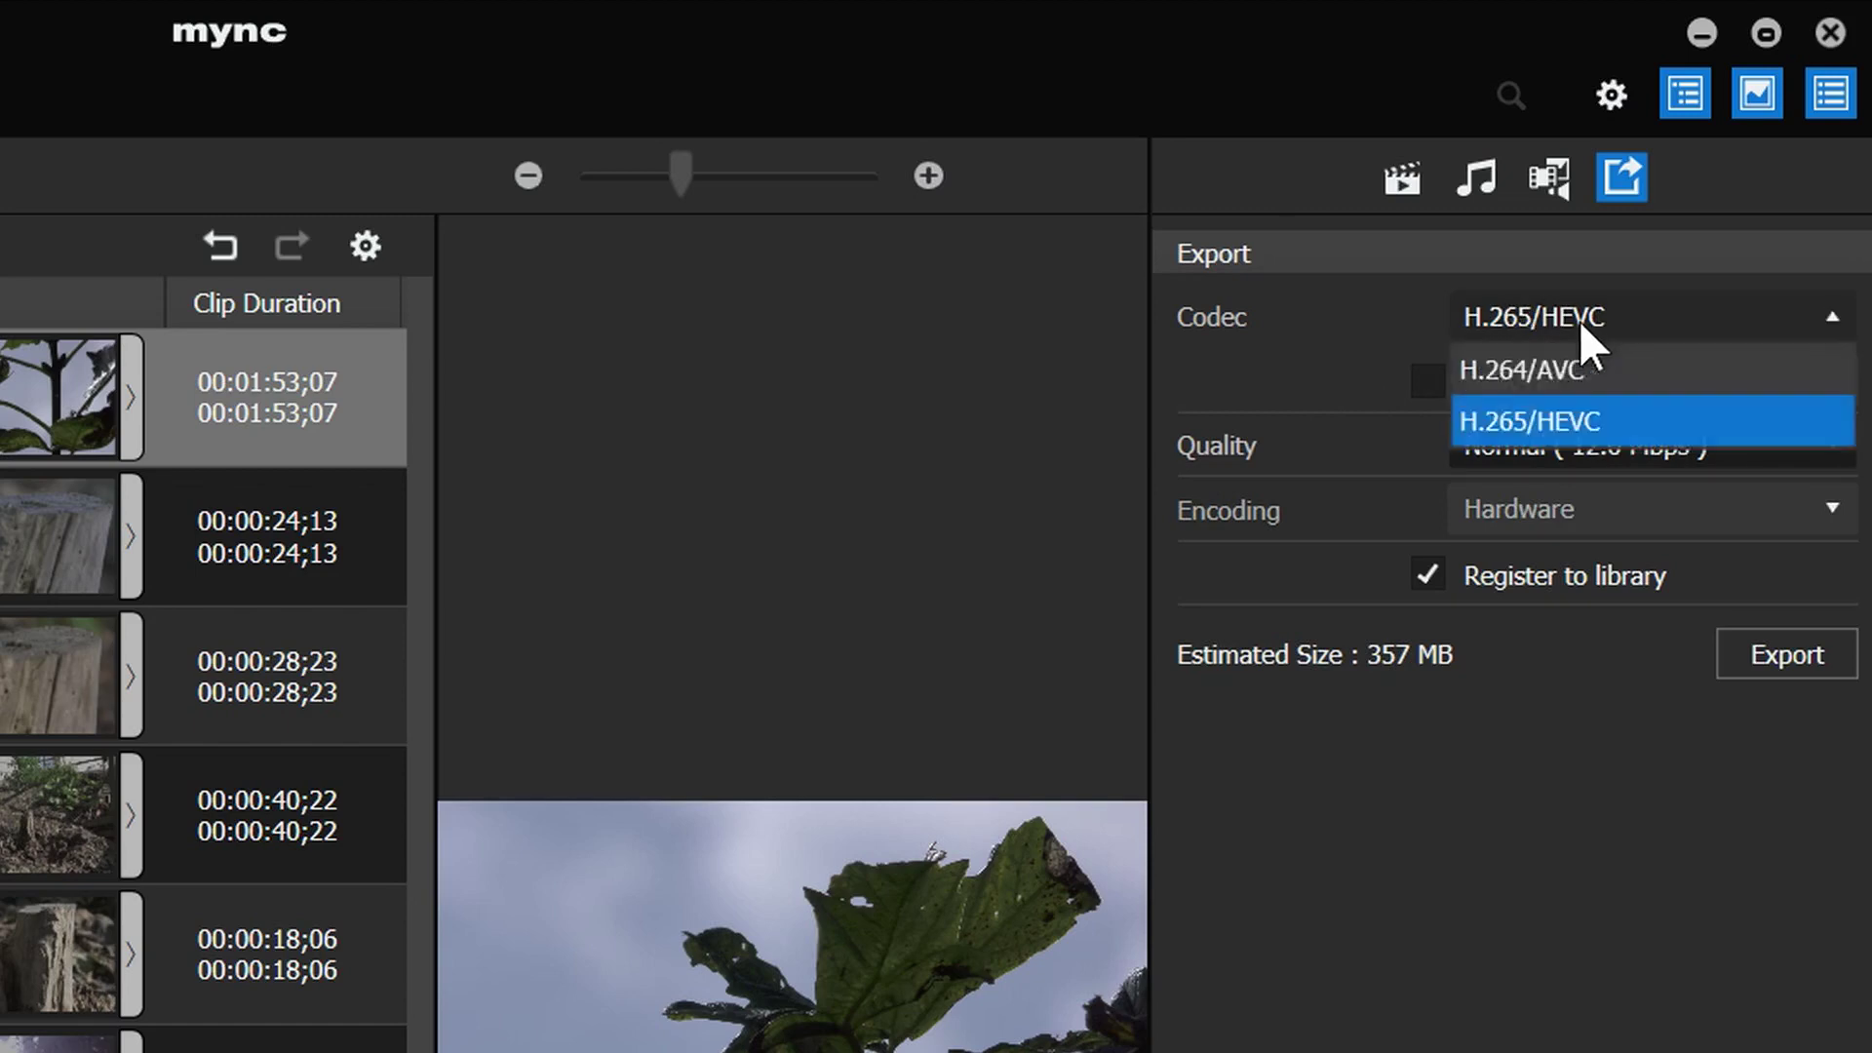
left_click(1576, 423)
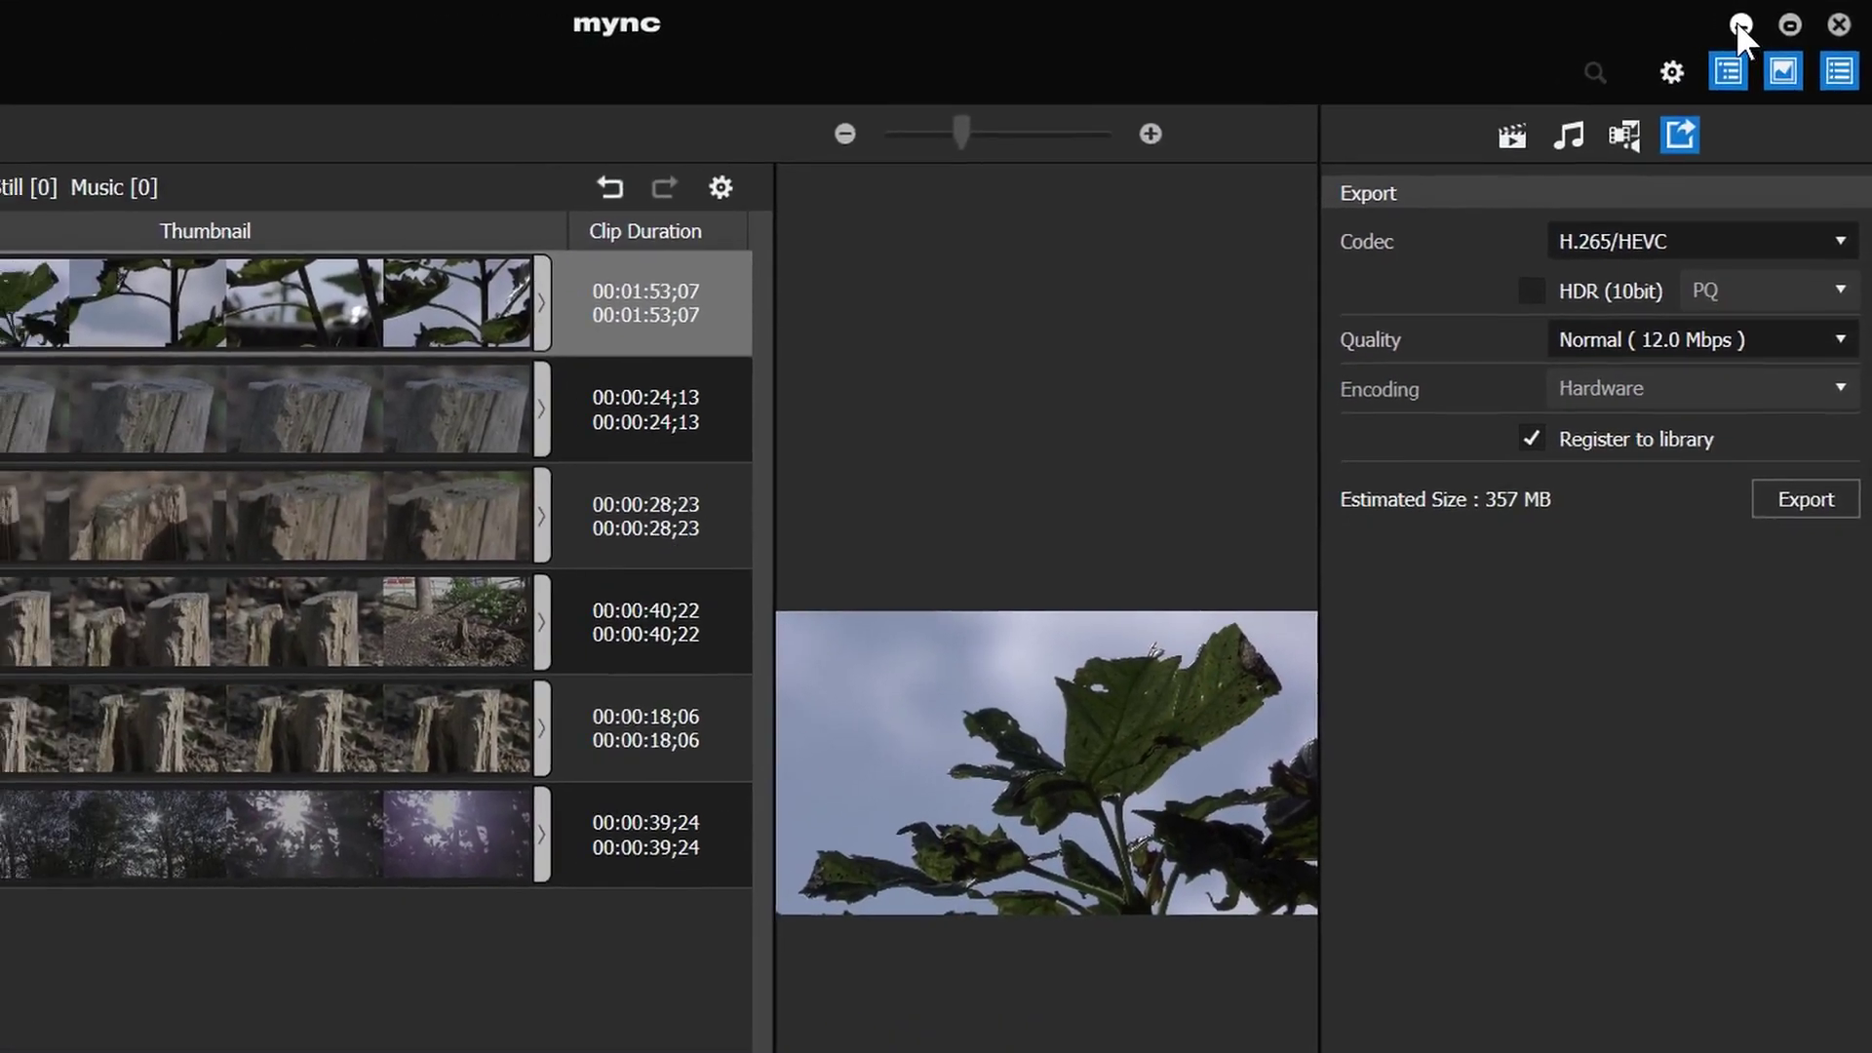
Step: Minimize Mync and open the Windows display settings from the desktop
left_click(1725, 29)
right_click(701, 300)
left_click(854, 657)
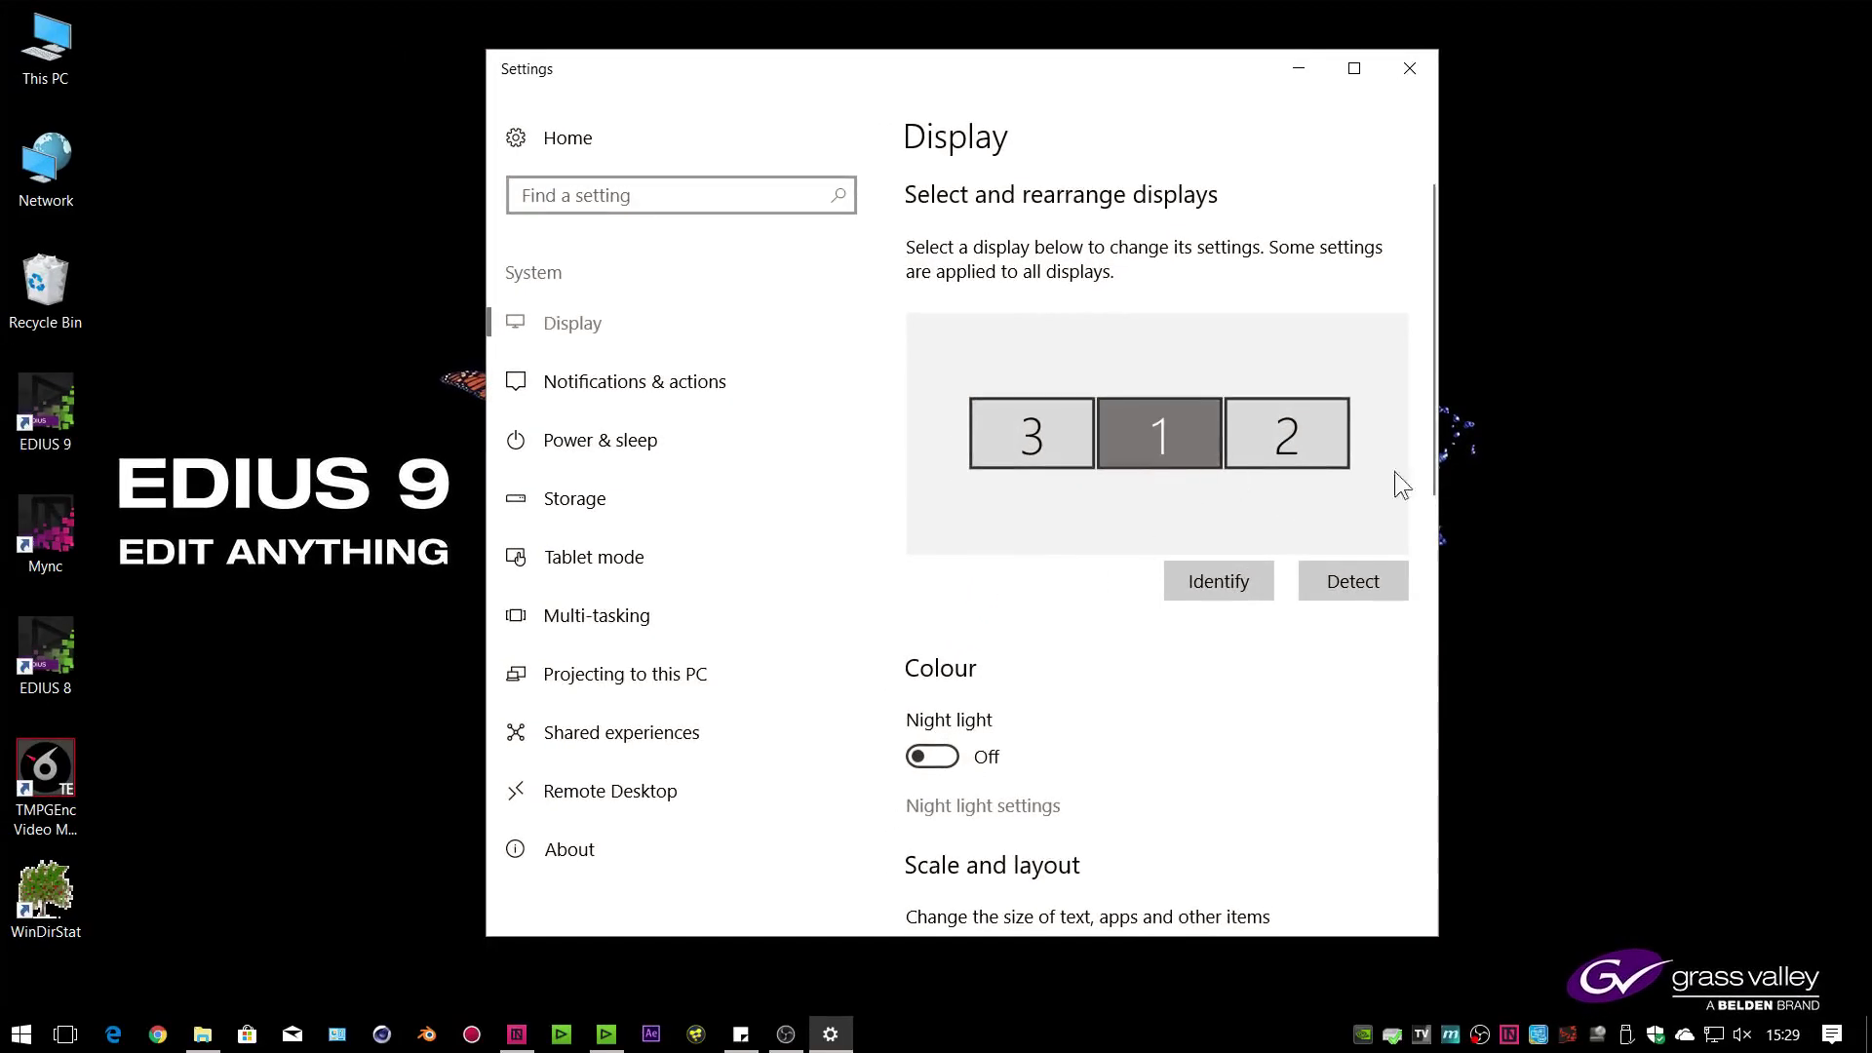
scroll(1401, 483, "down", 3)
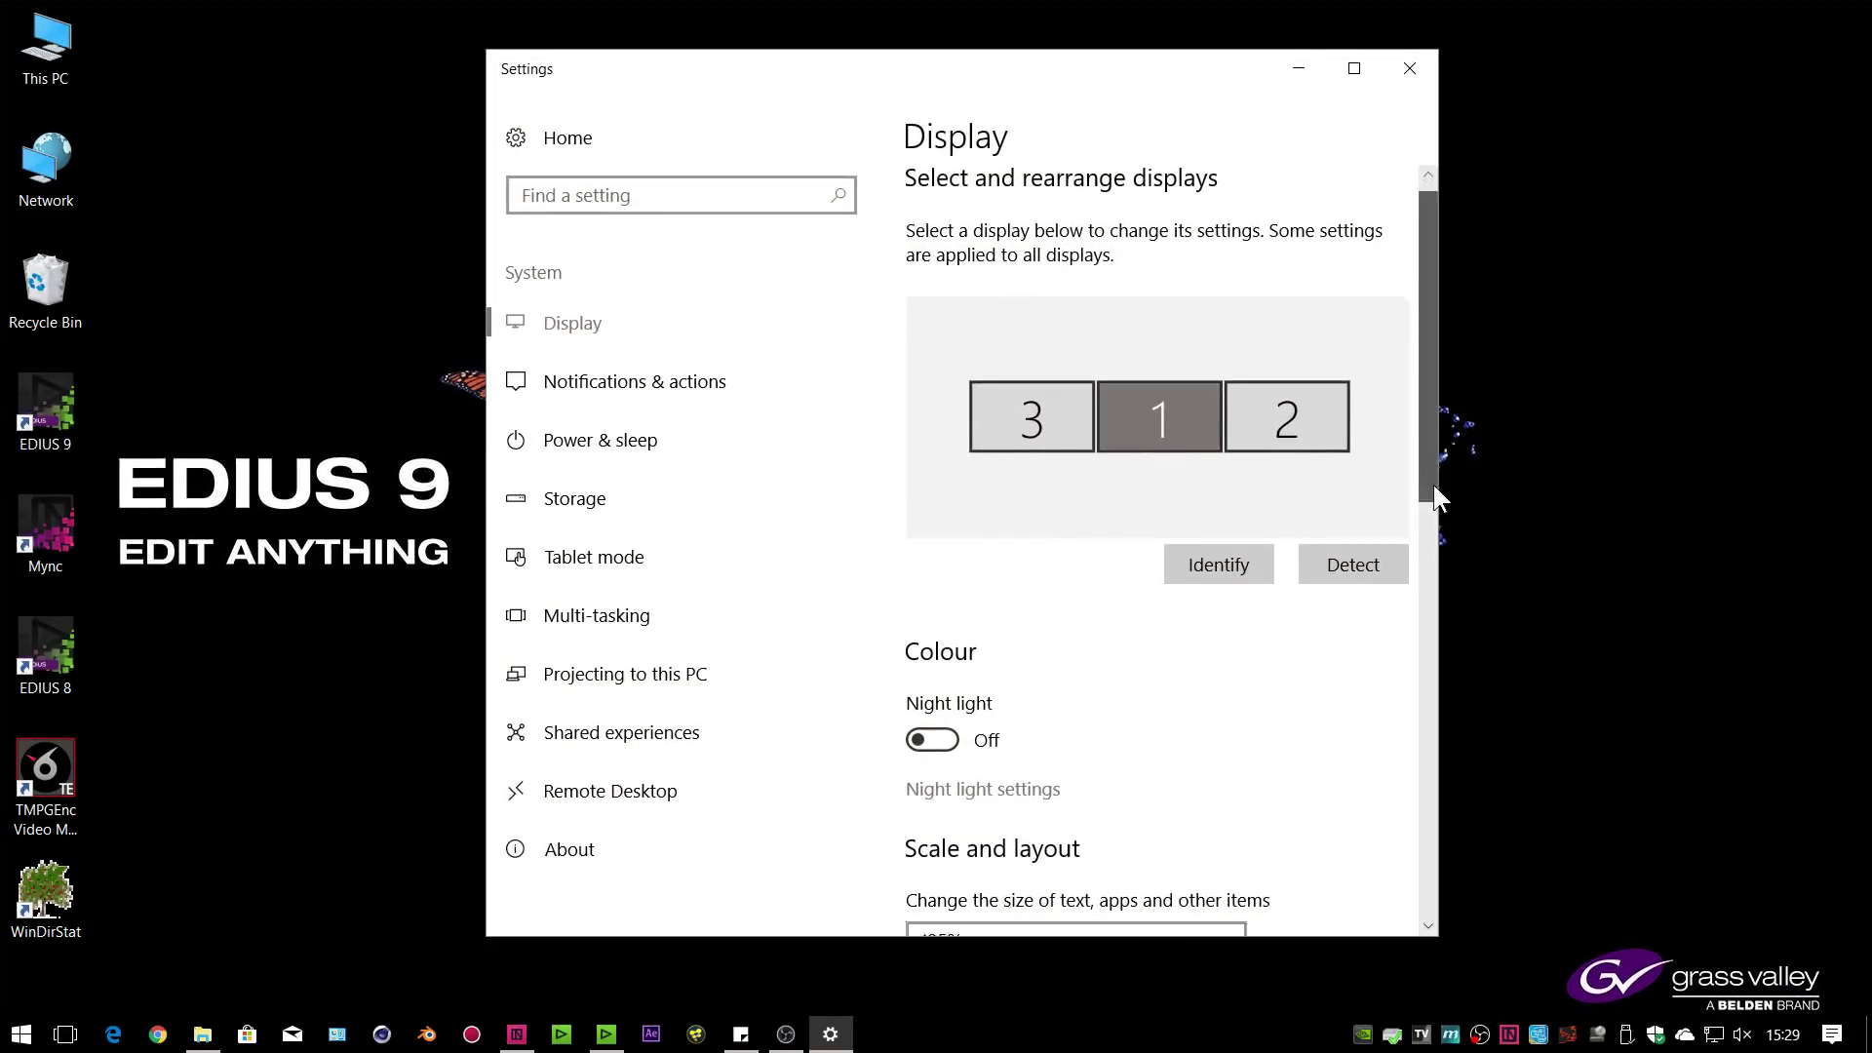
Step: Examine the settings of displays 3, 1 and 2 in the monitor arrangement, and return to Mync
left_click(1060, 231)
left_click(1259, 217)
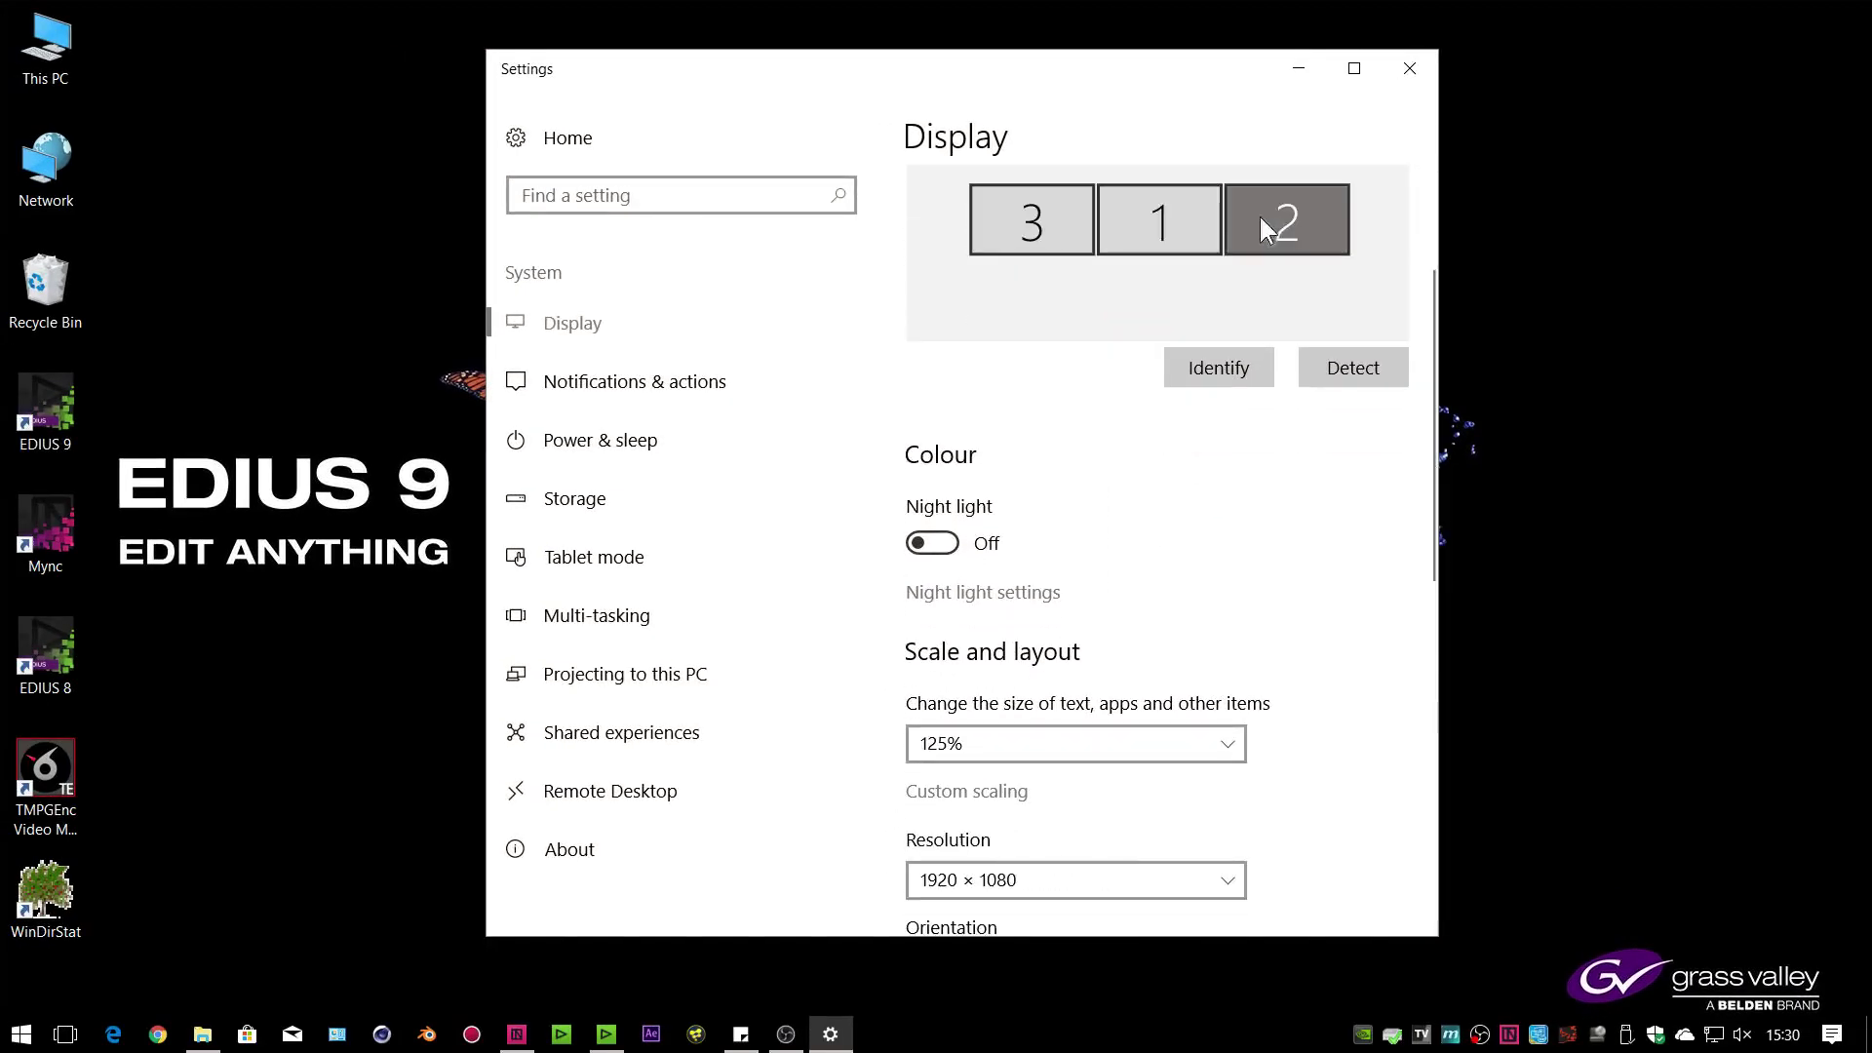
left_click(1165, 226)
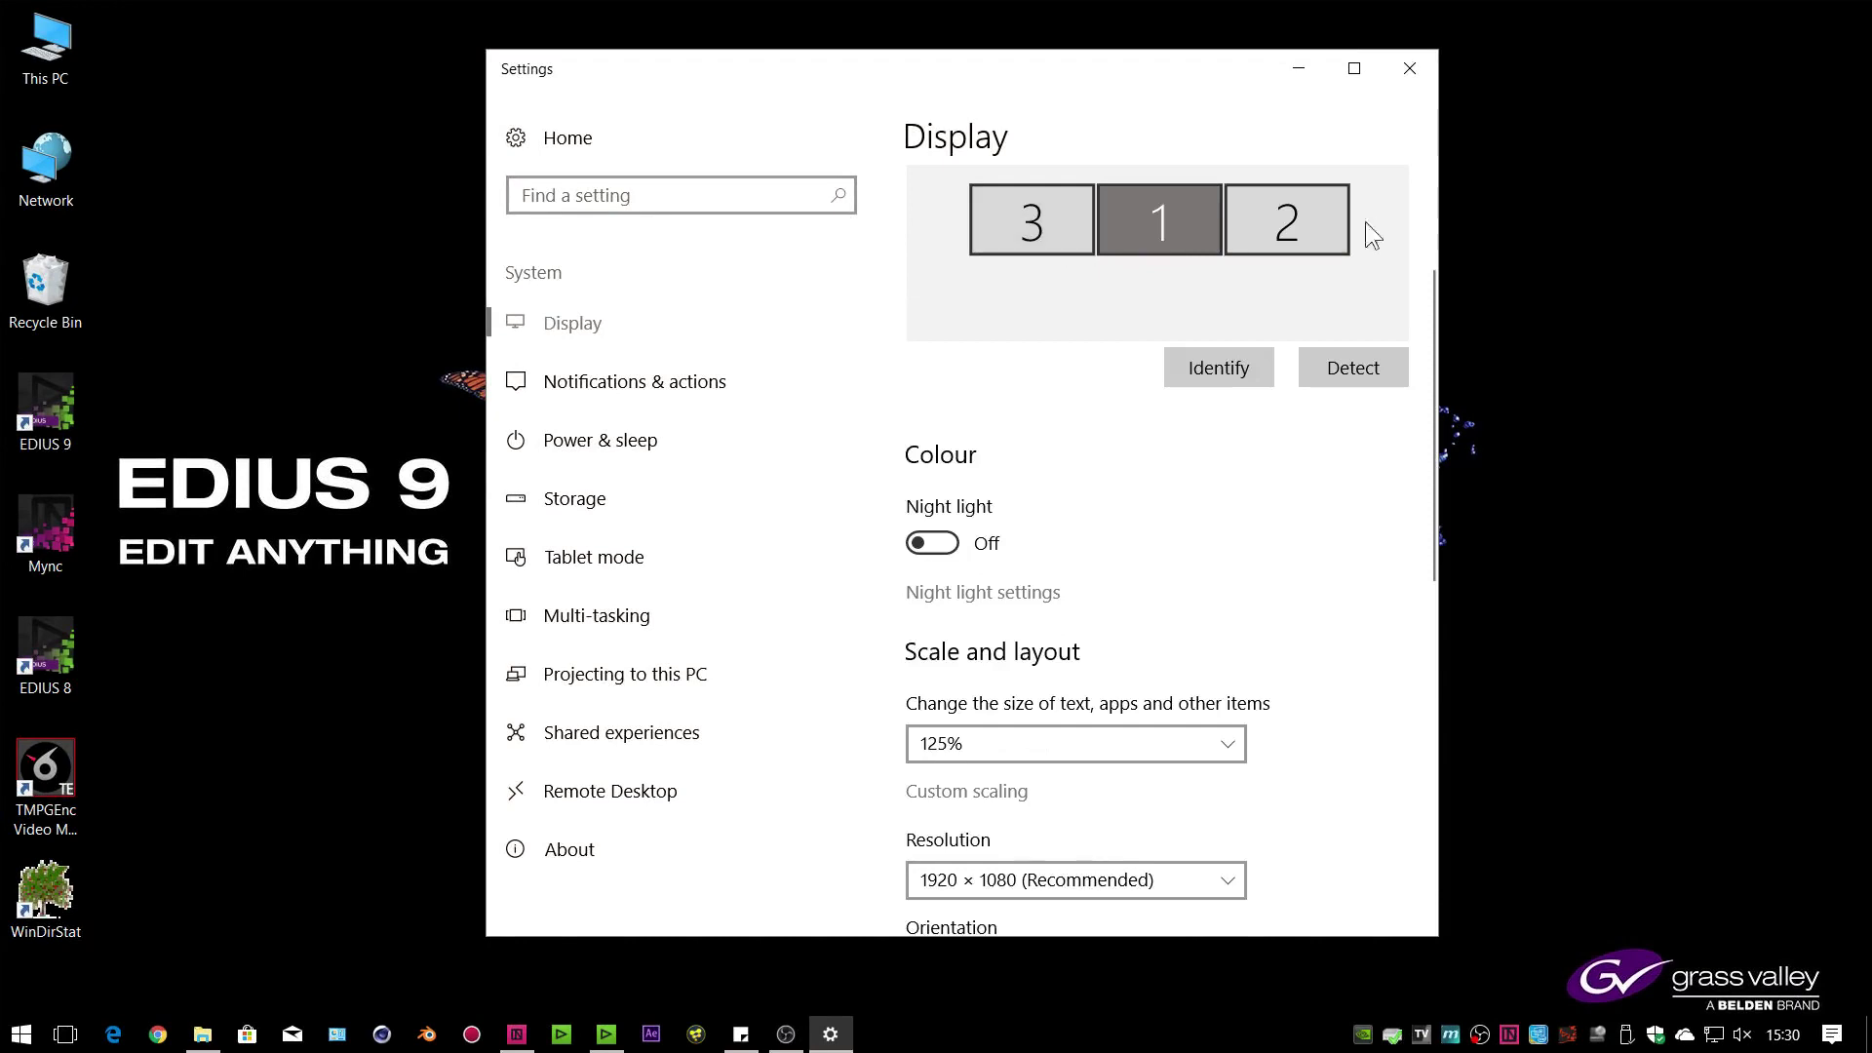
left_click(1293, 209)
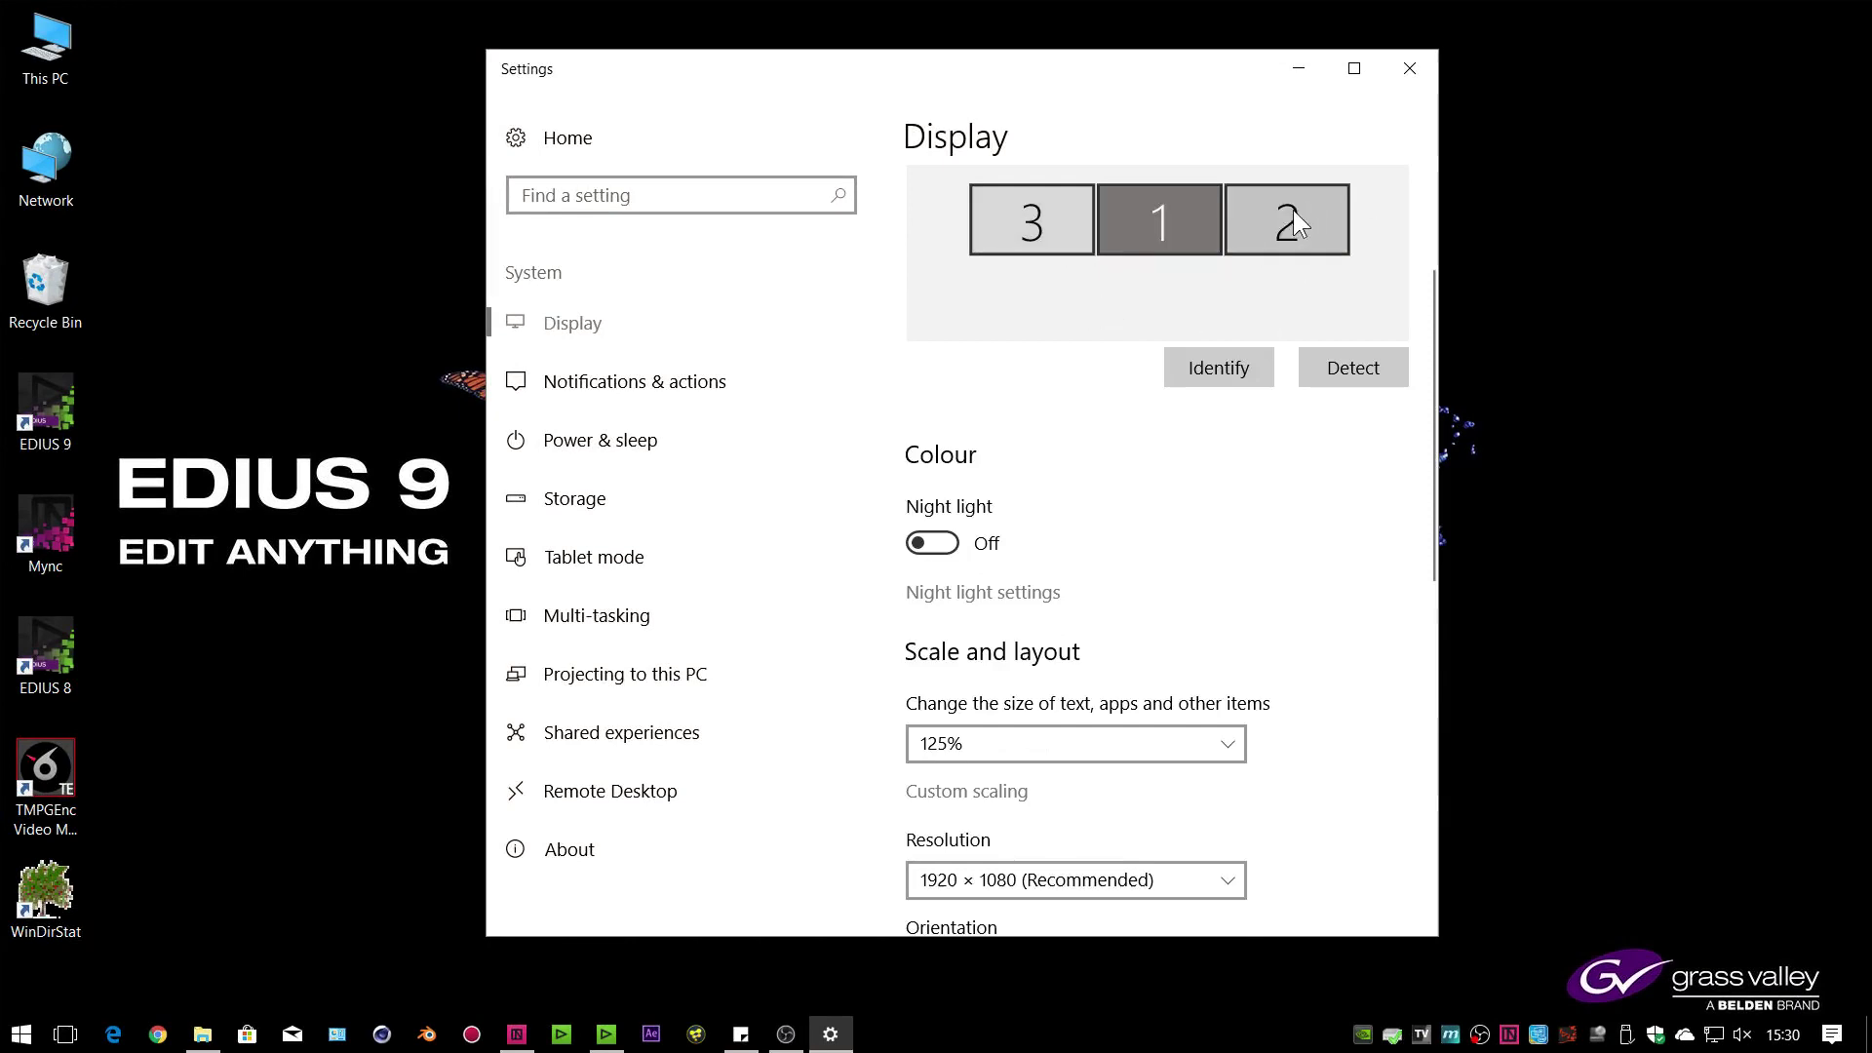
left_click(1157, 225)
left_click(1087, 226)
left_click(1162, 225)
left_click(1274, 222)
left_click(1190, 232)
left_click(1059, 239)
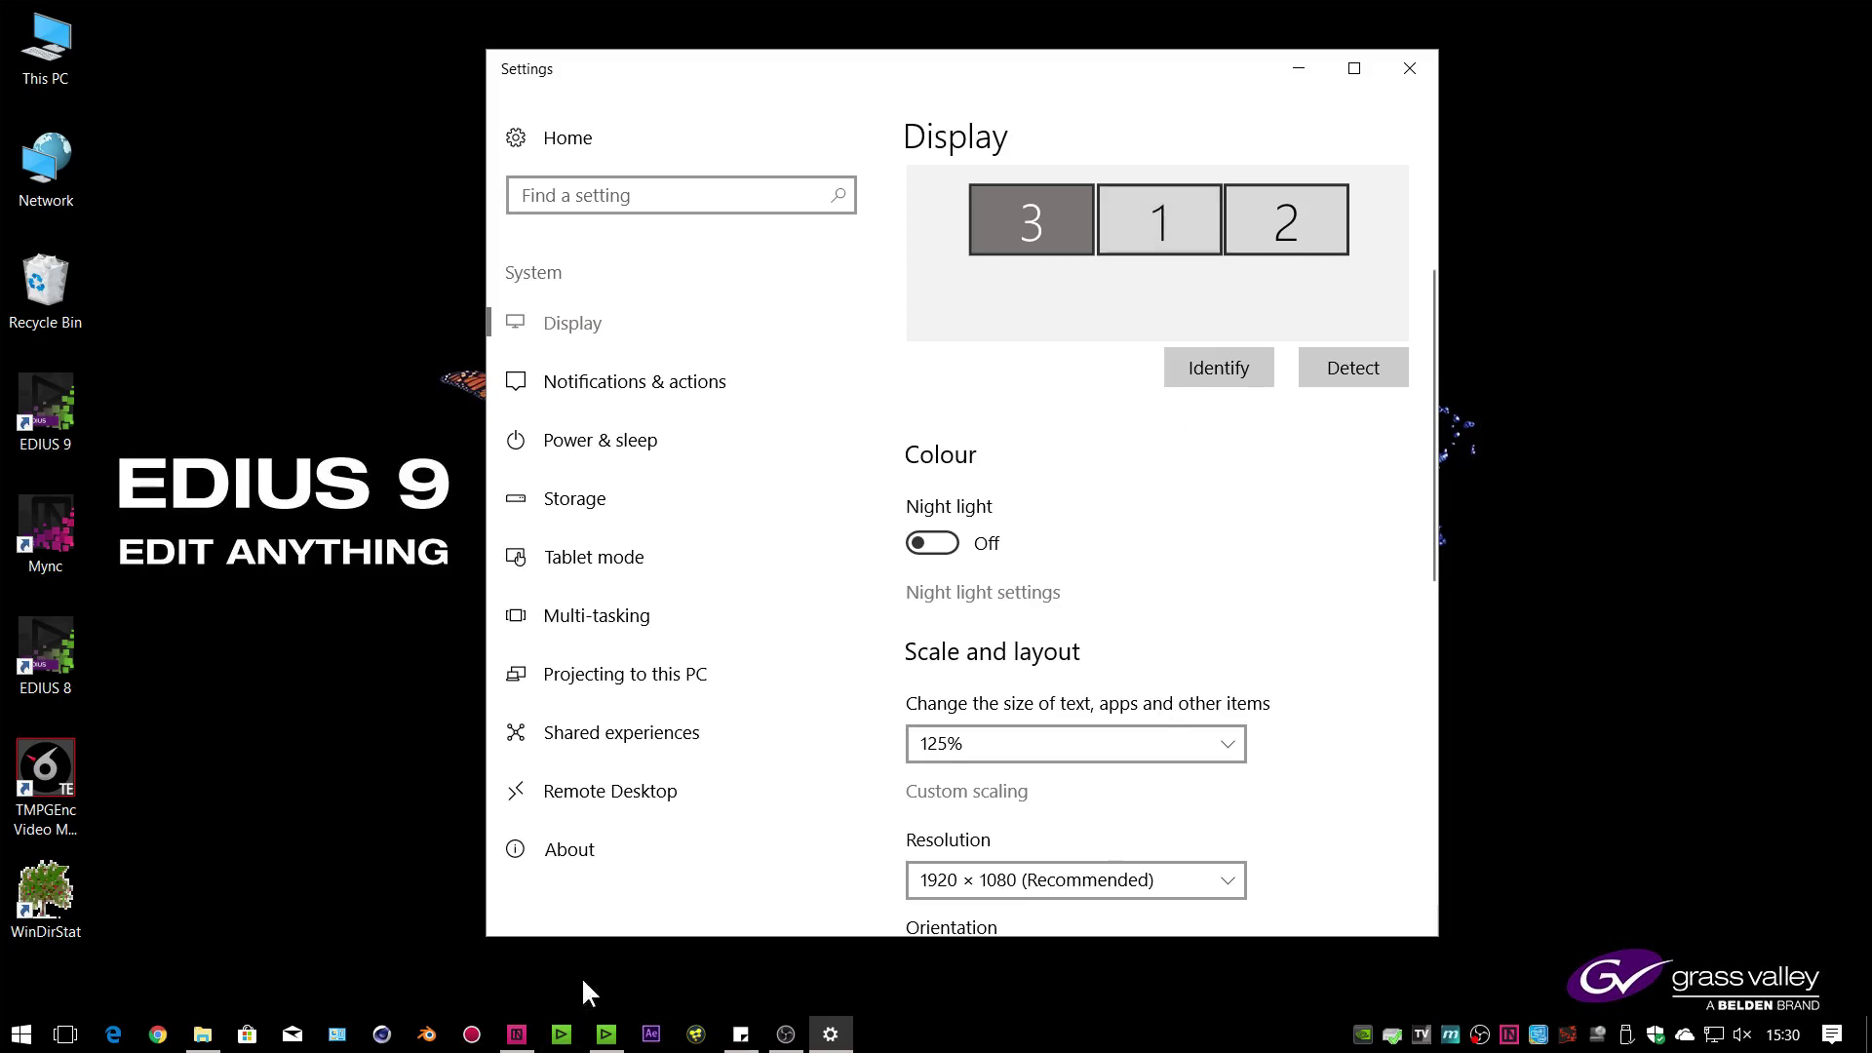
left_click(530, 1038)
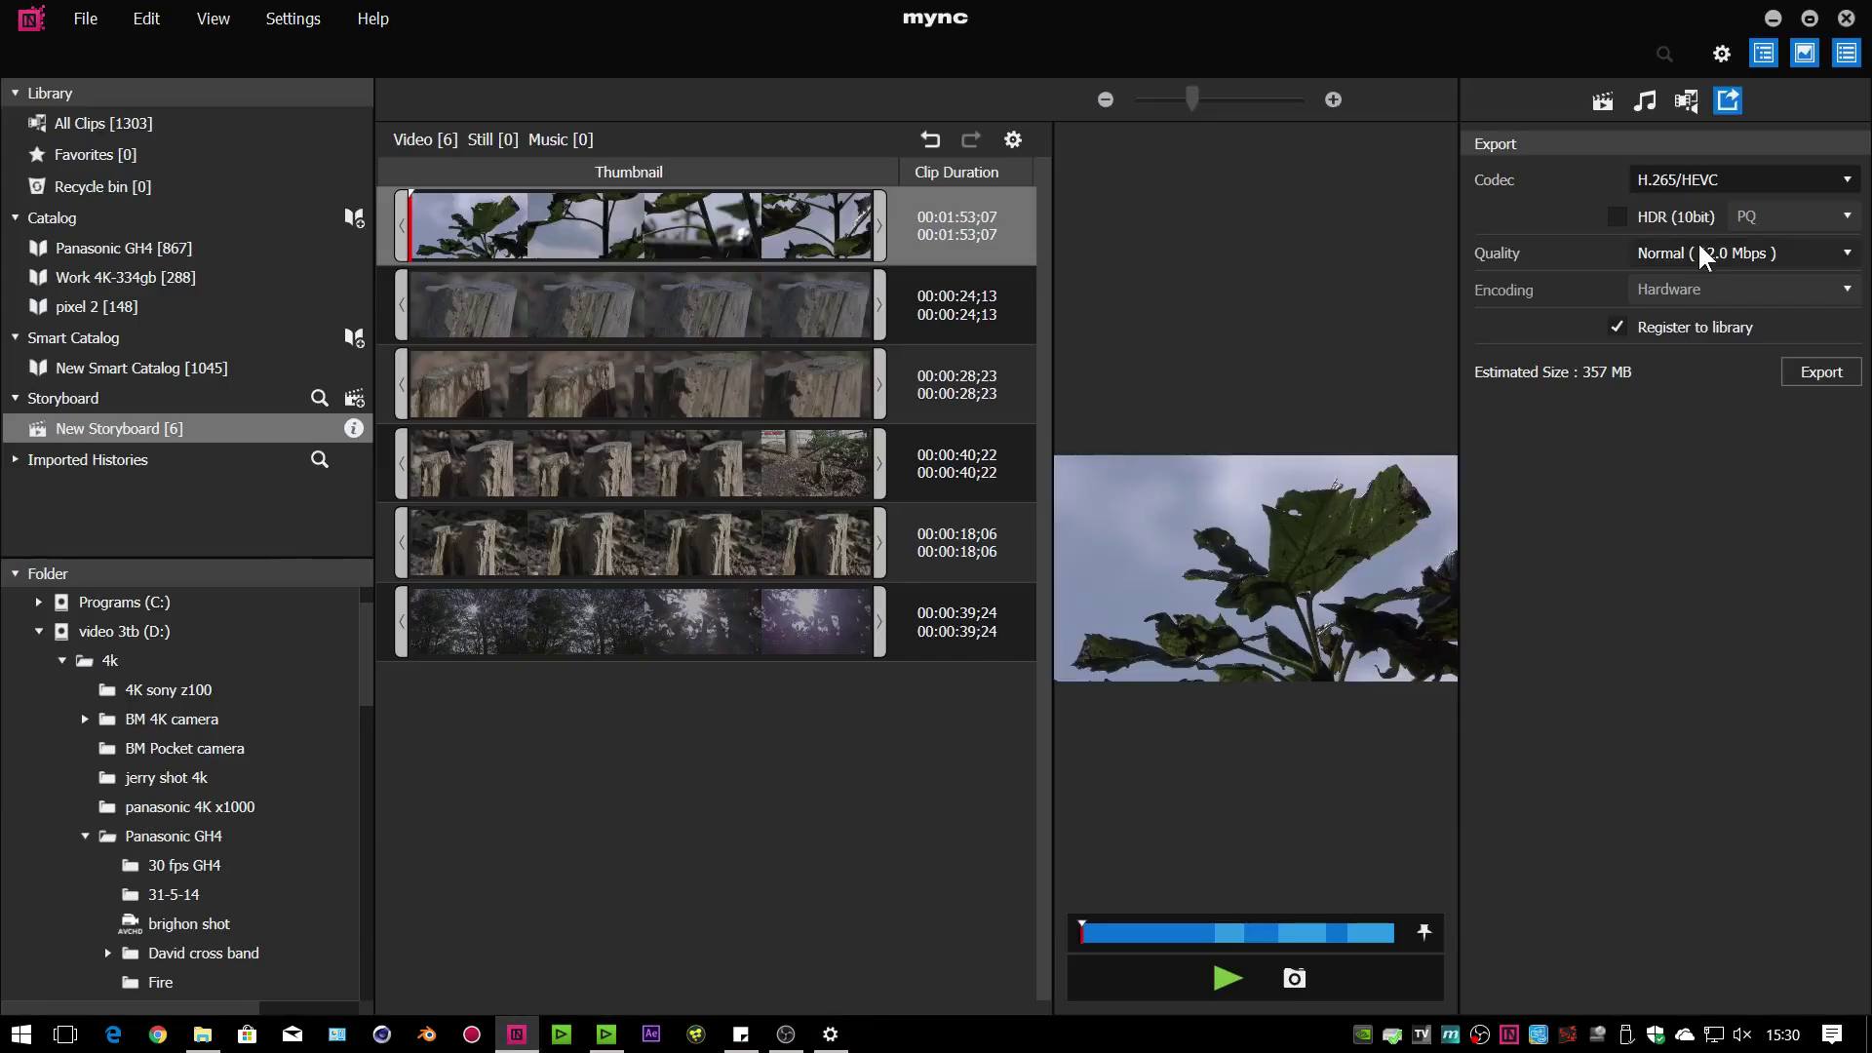